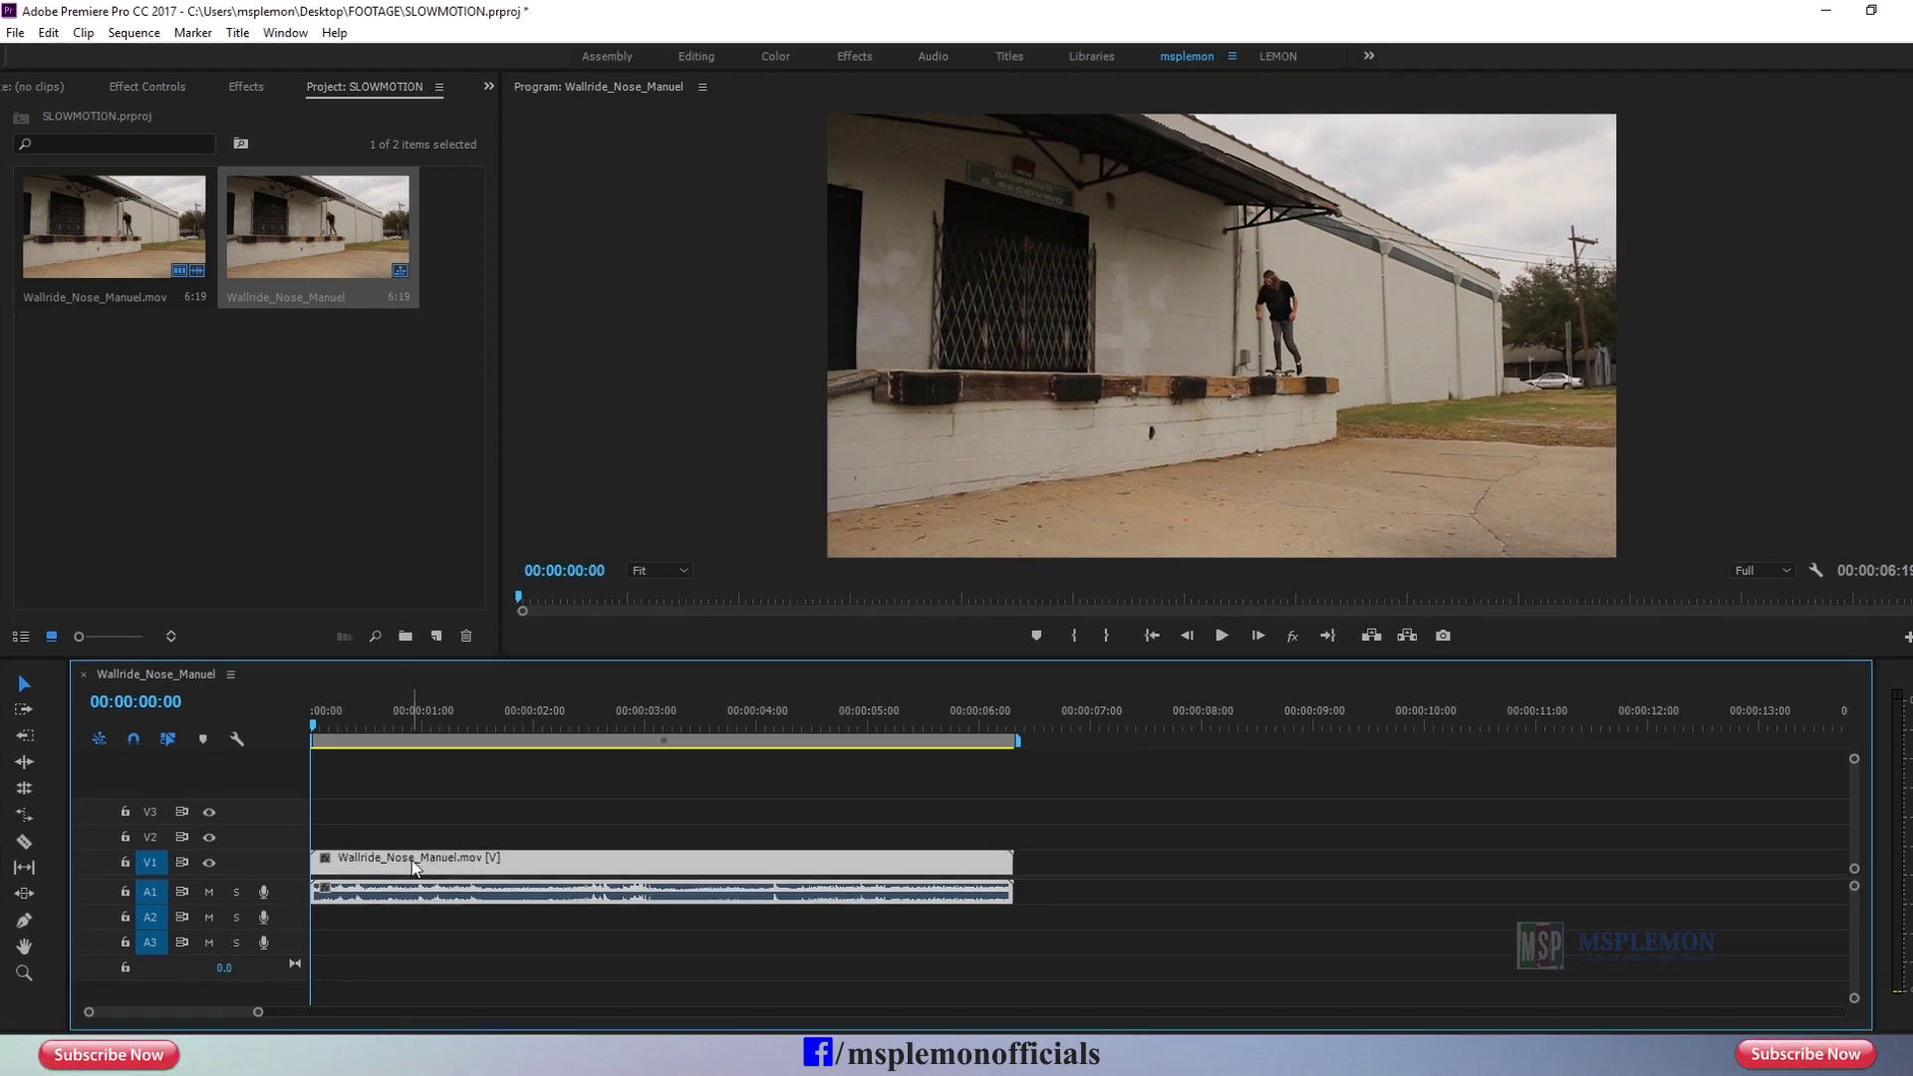
# Step: Check the timebase and frame size in the settings of the Wallride_Nose_Manuel sequence
pyautogui.click(141, 36)
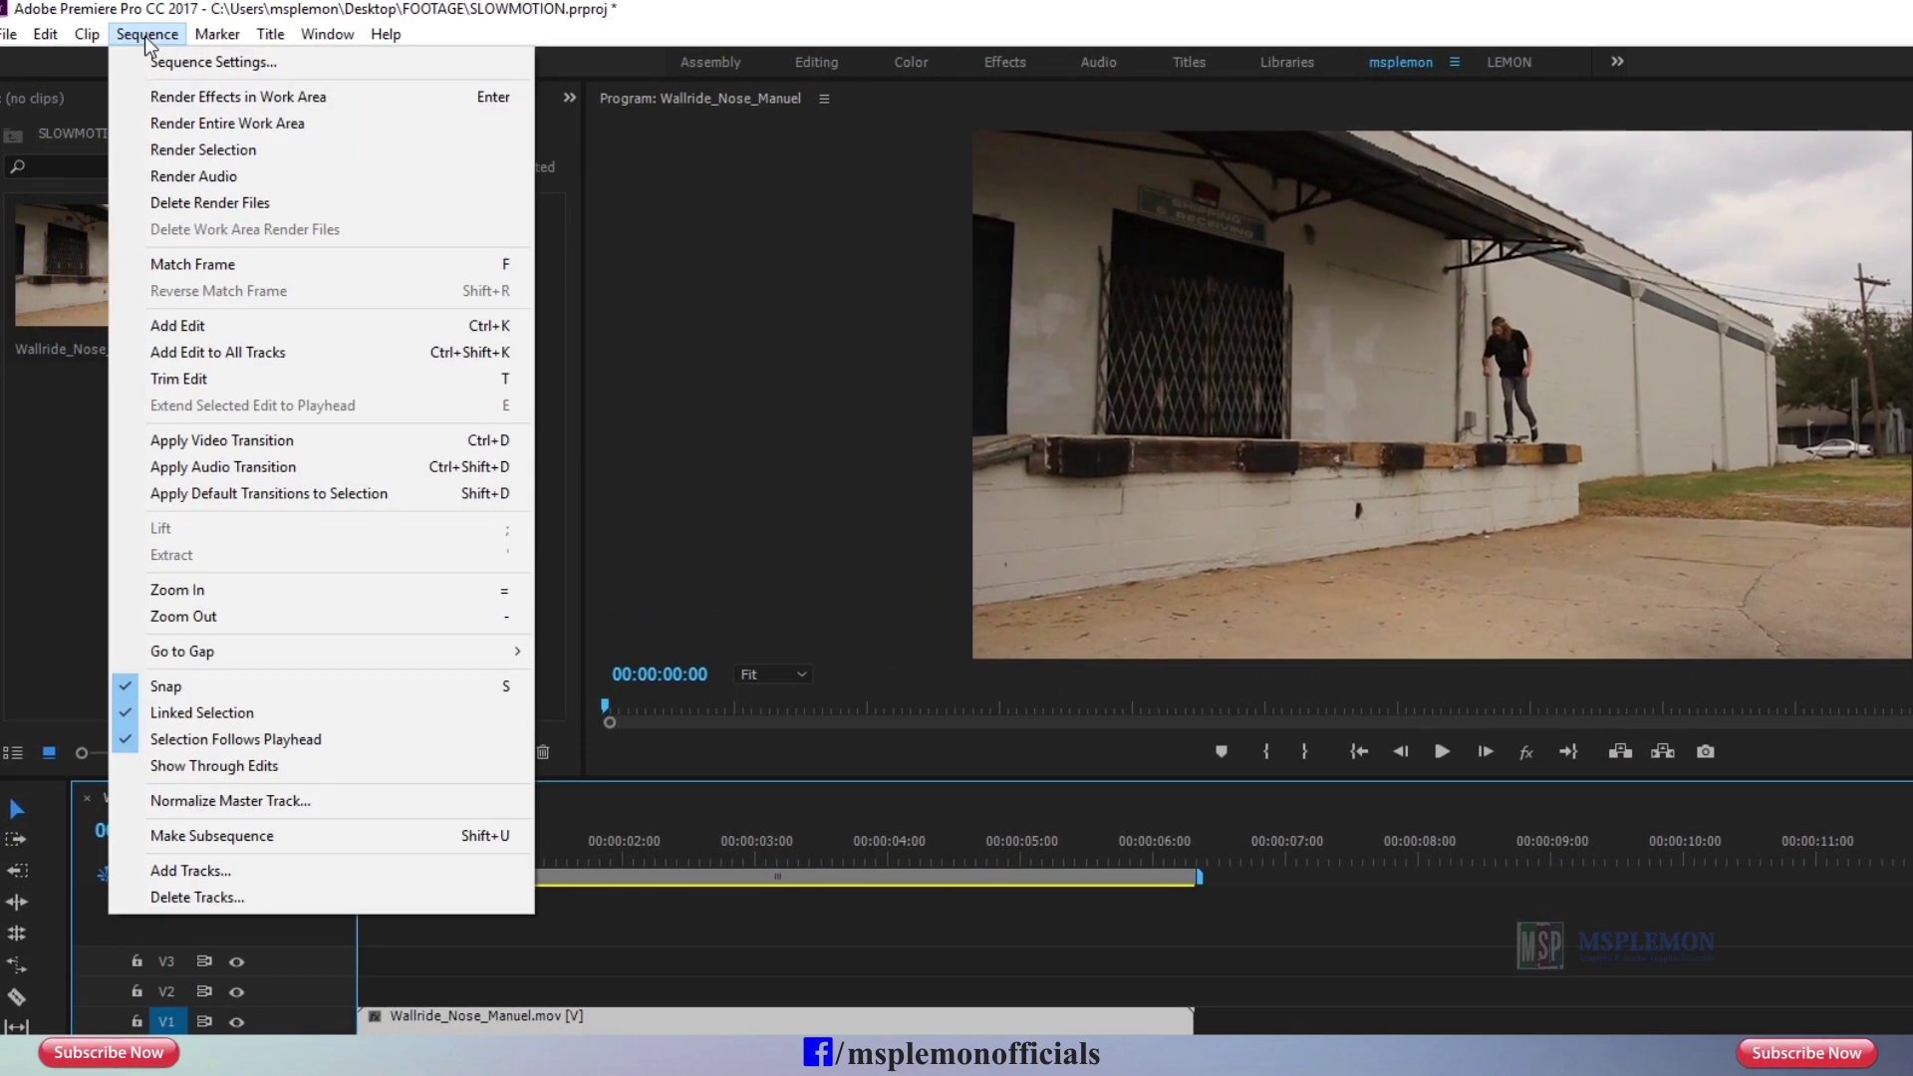
pyautogui.click(170, 52)
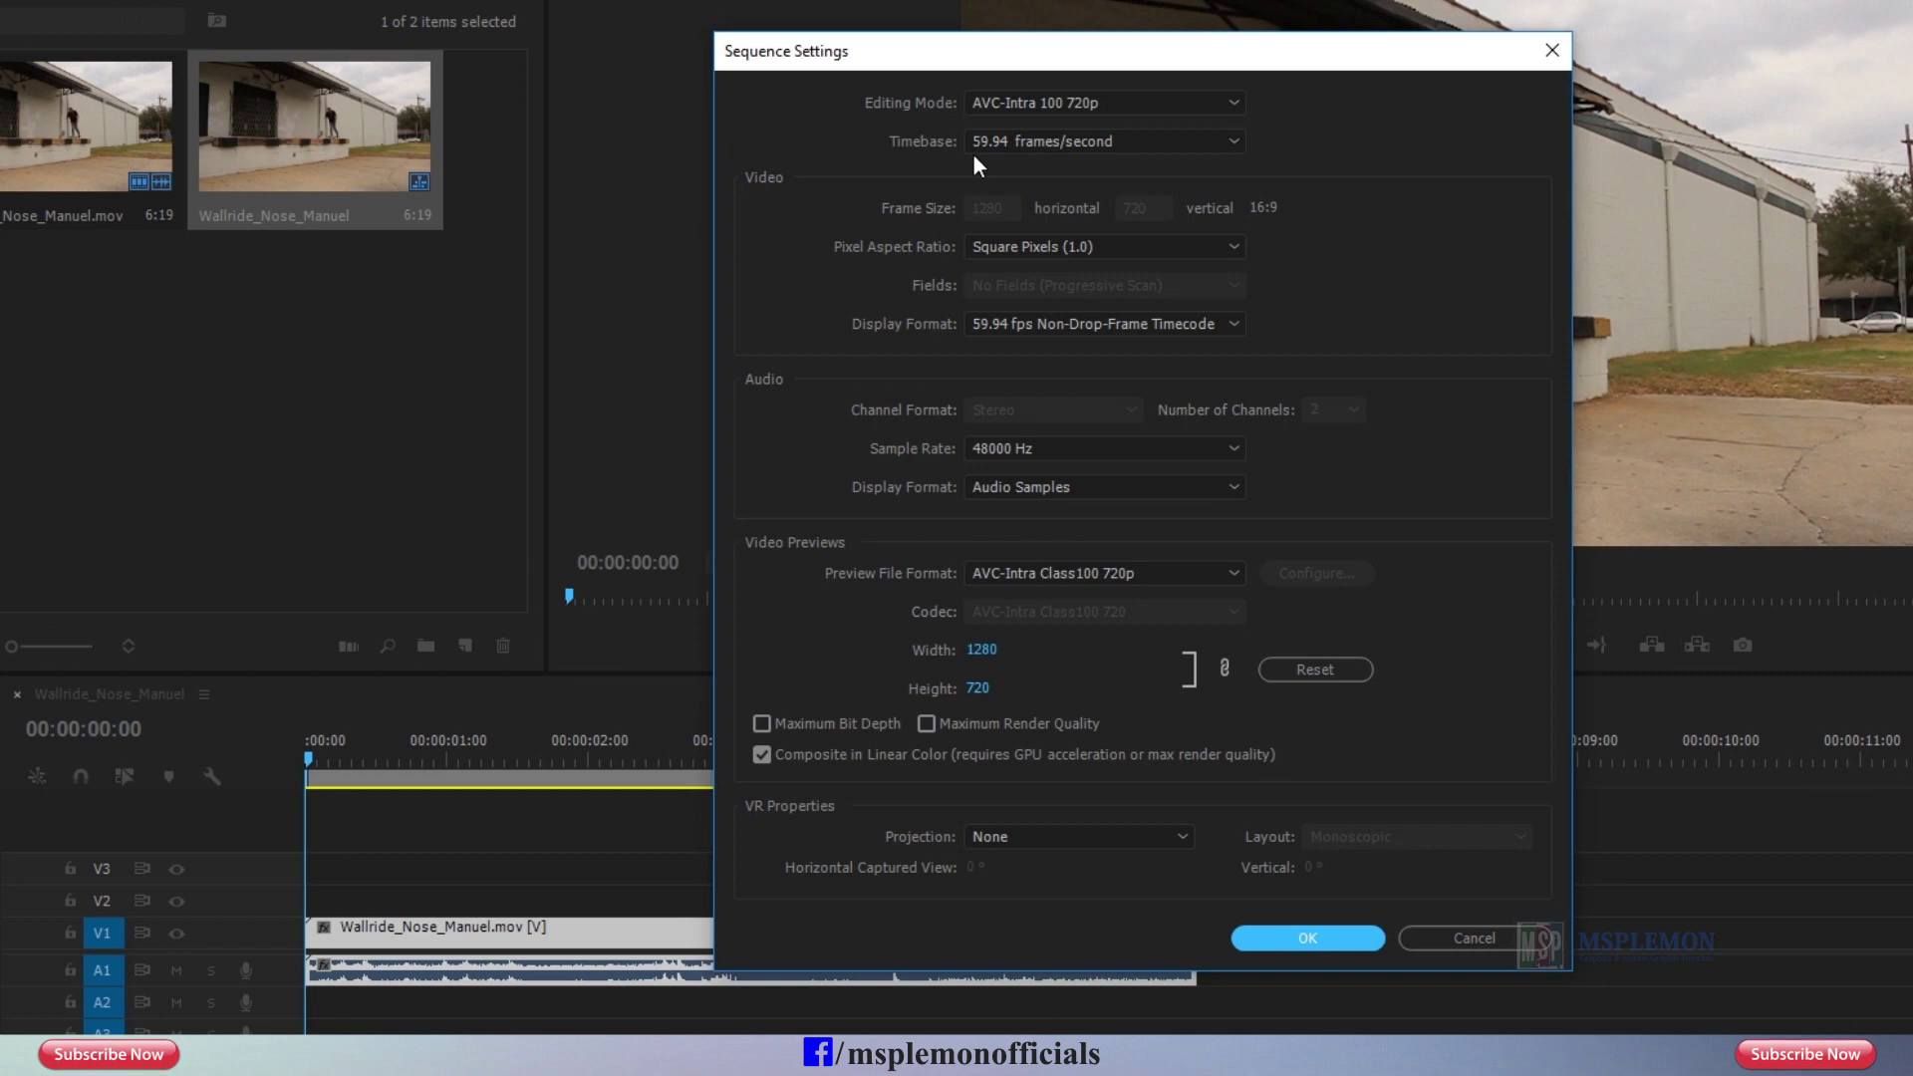
pyautogui.click(1307, 937)
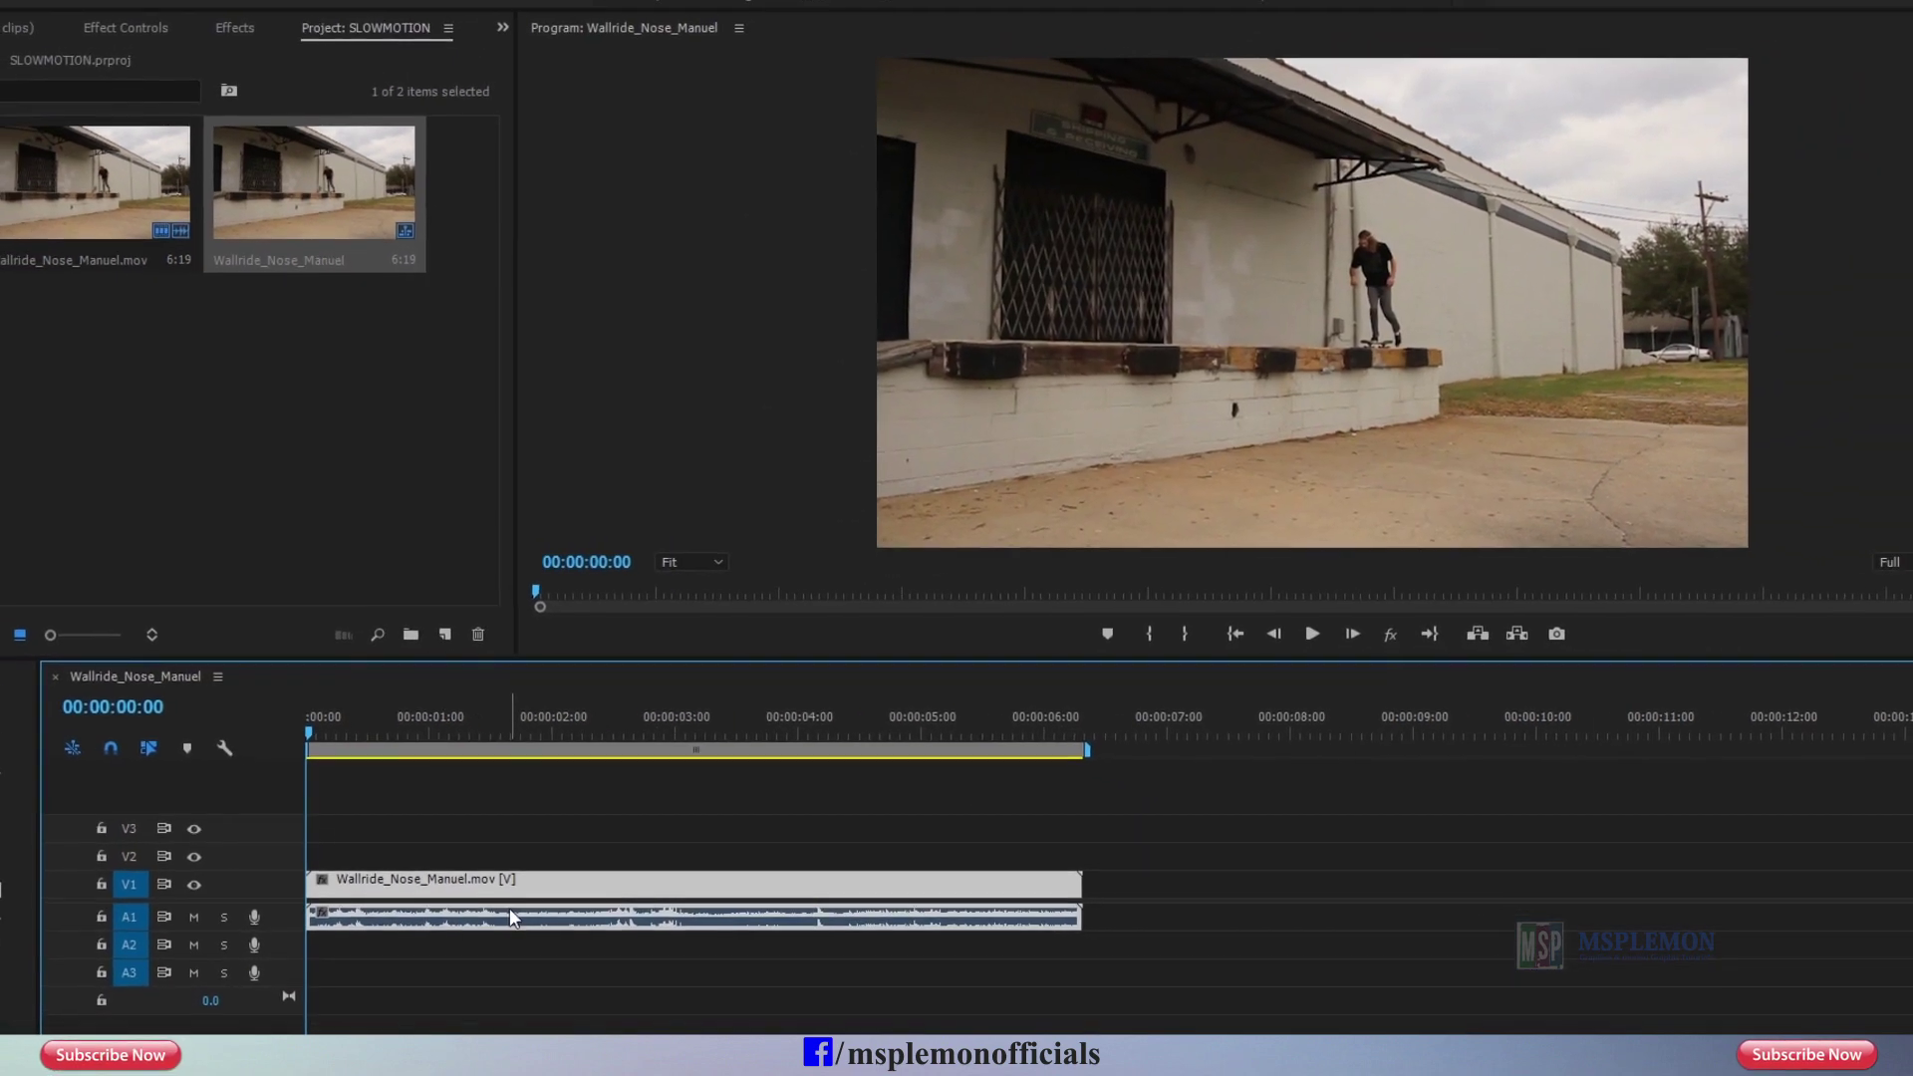
# Step: Set the speed of the Wallride_Nose_Manuel.mov clip on track V1 to 300%
pyautogui.click(357, 741)
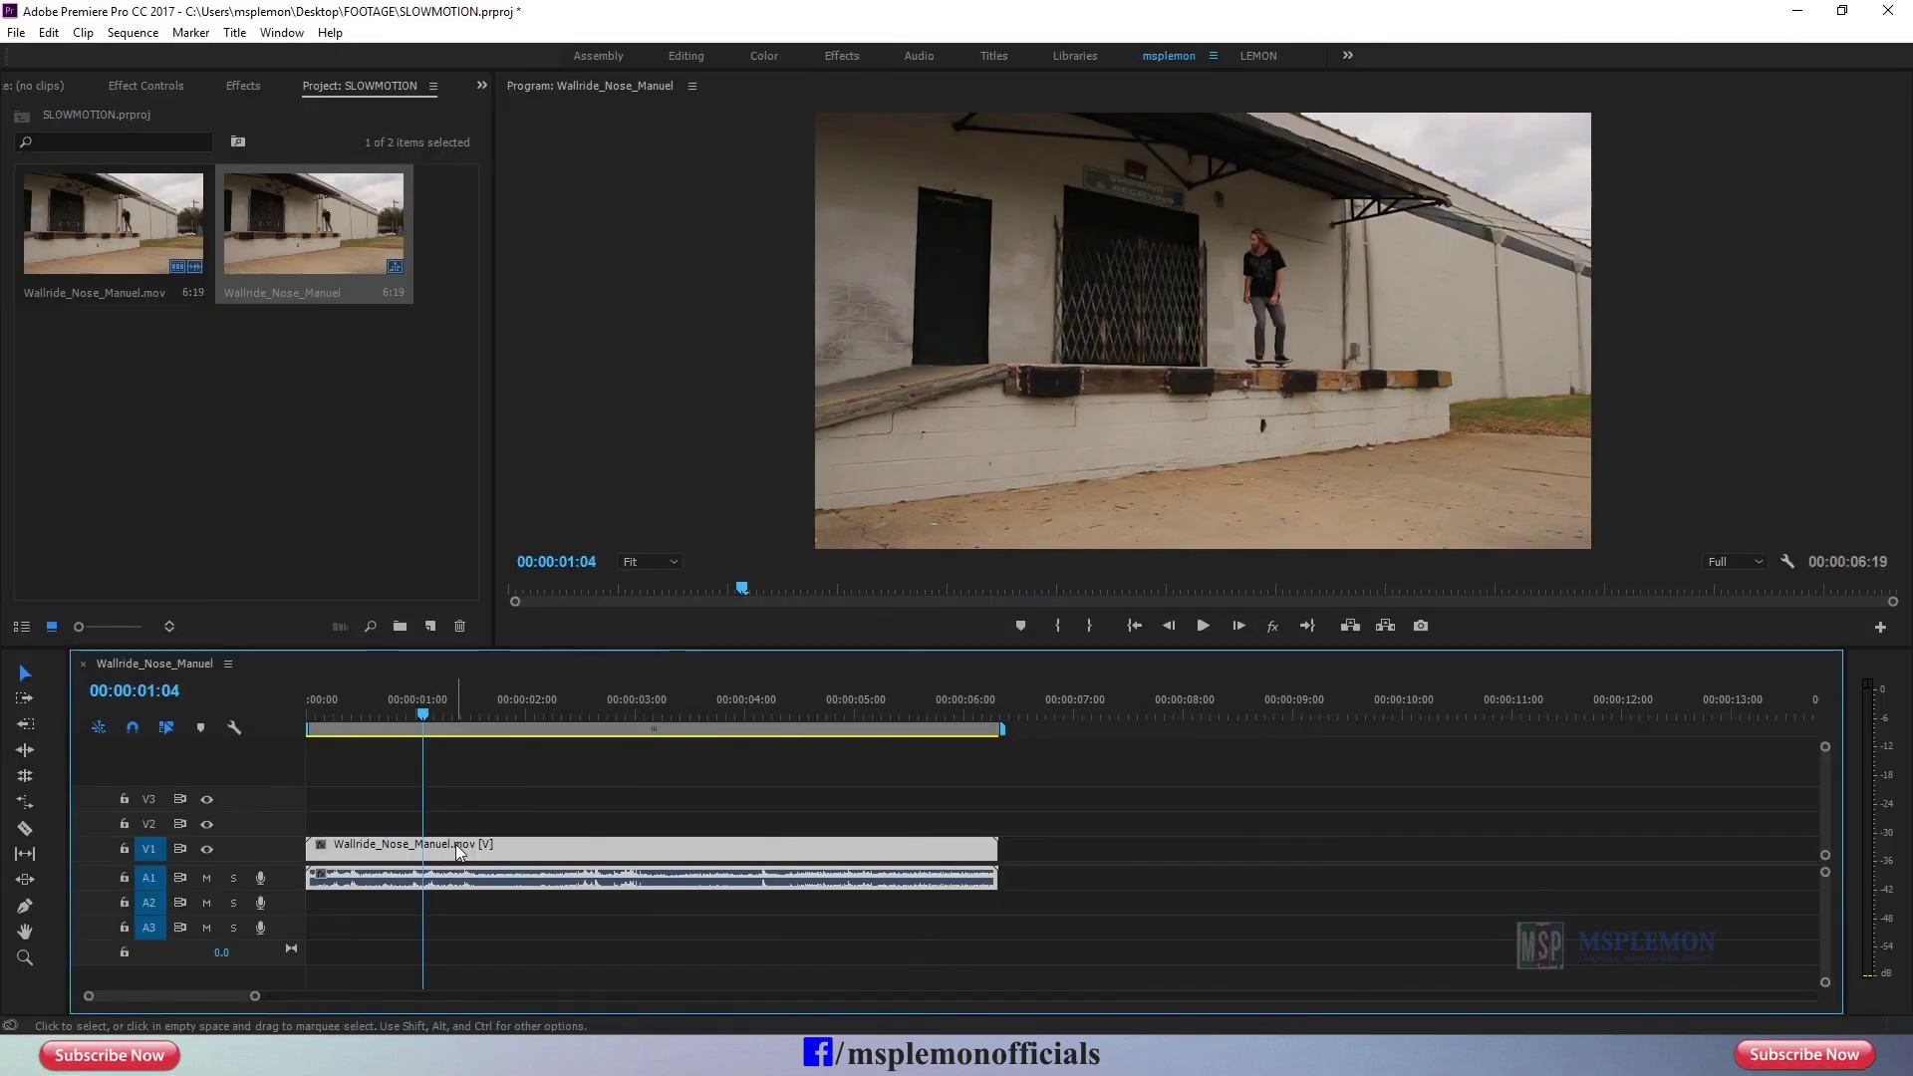
pyautogui.rightClick(456, 844)
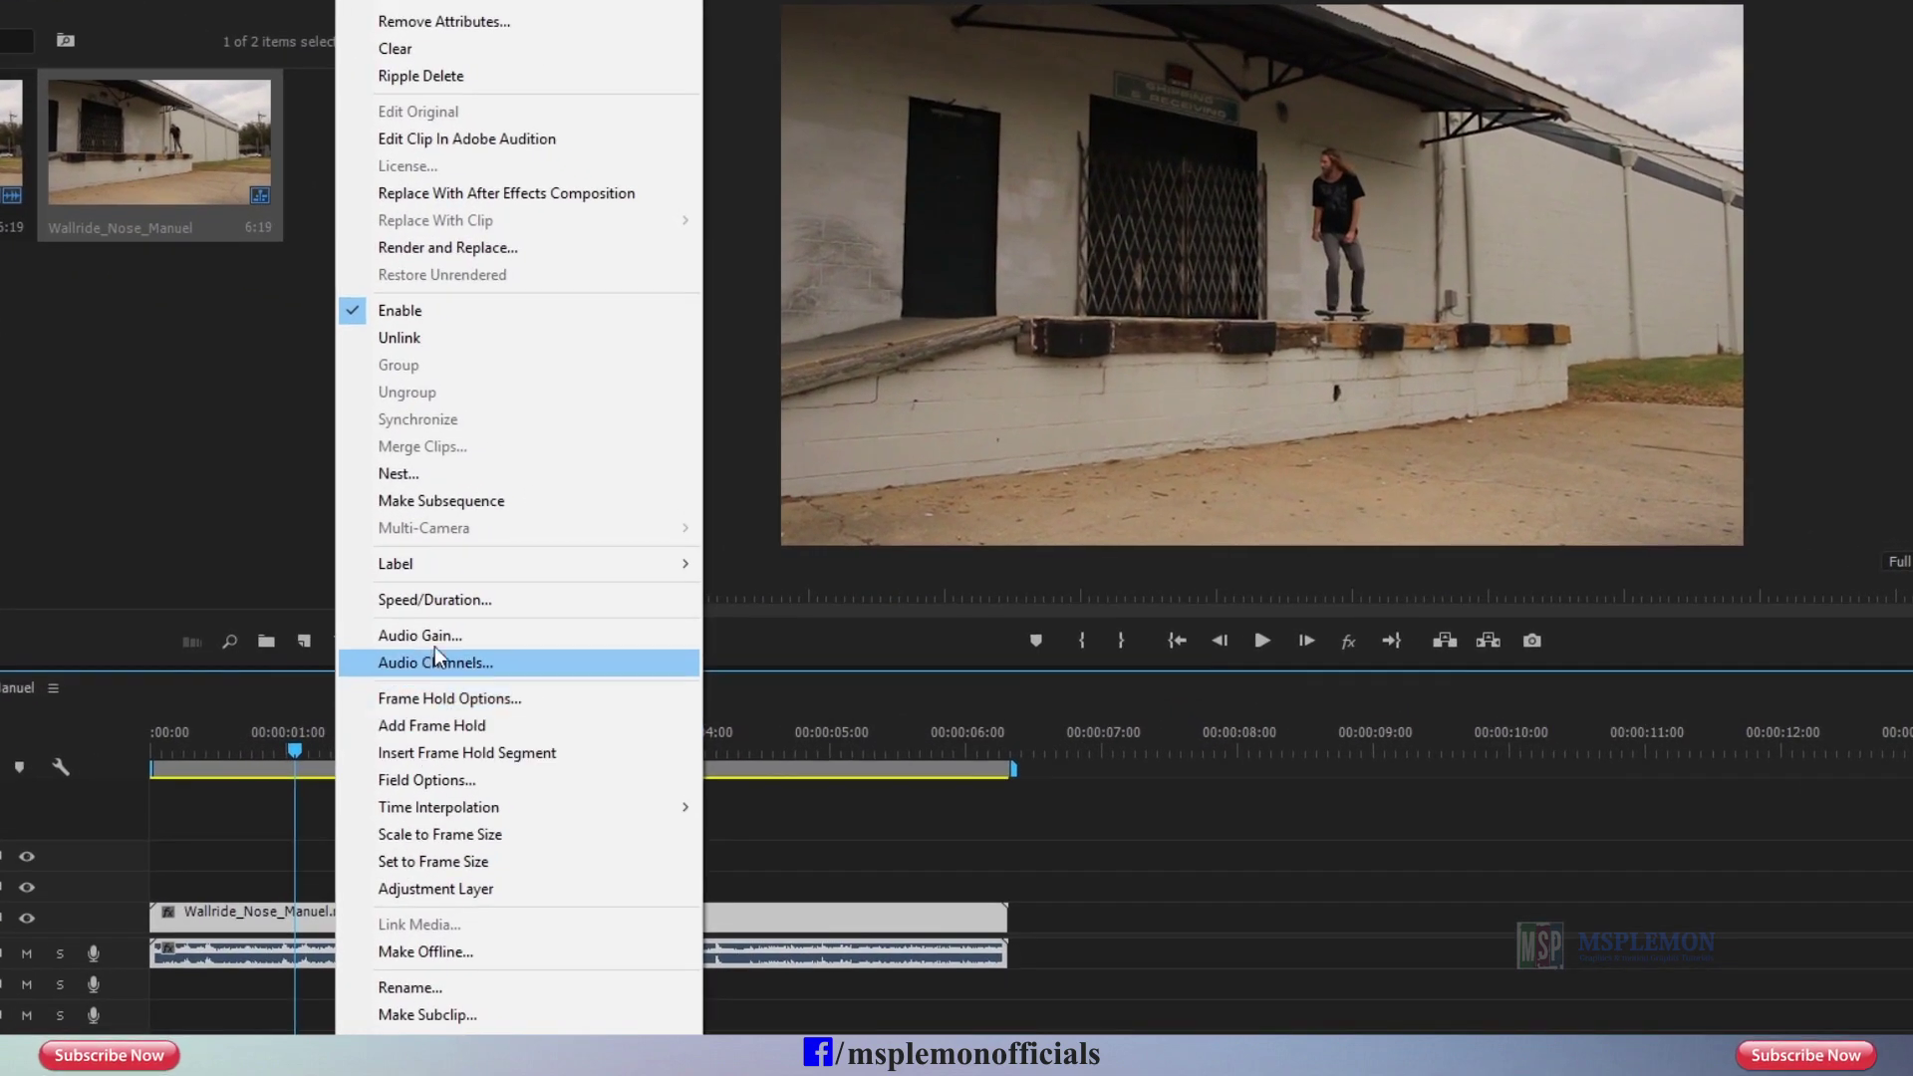
pyautogui.click(439, 601)
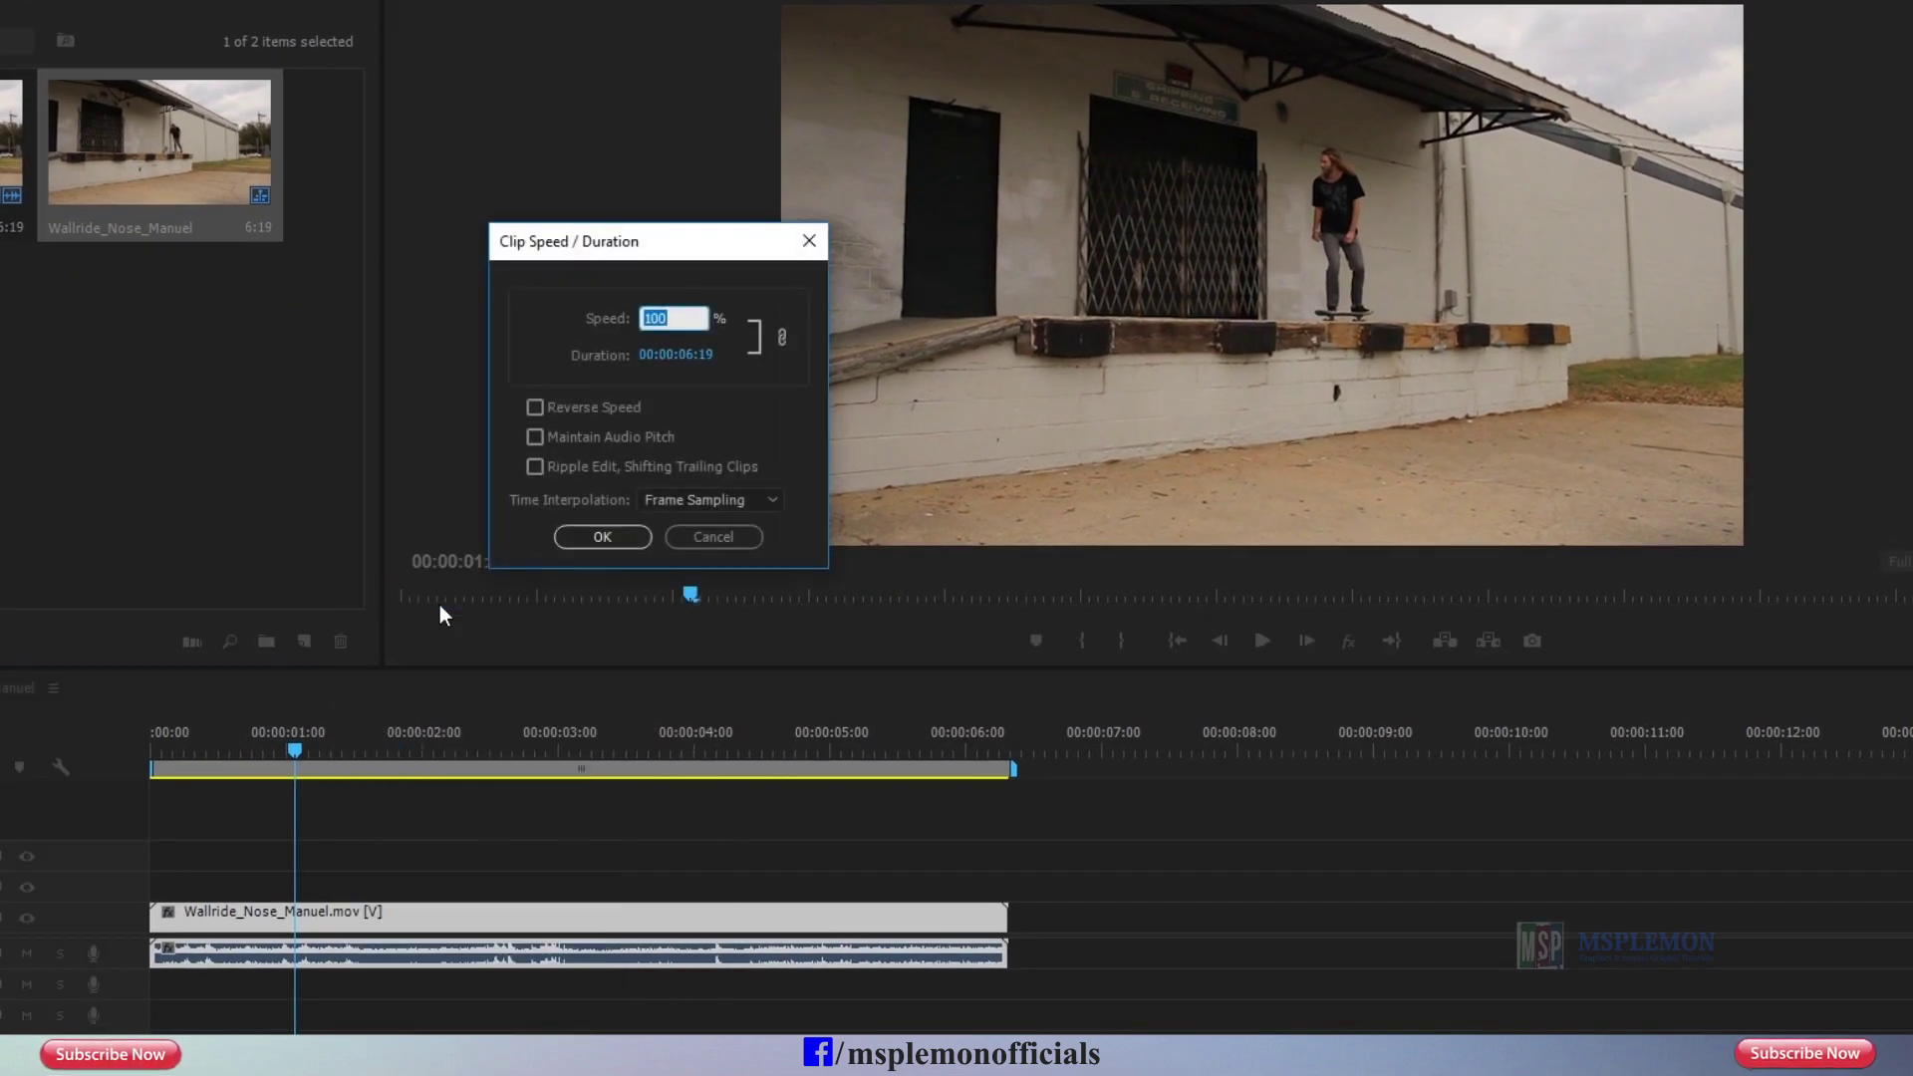
pyautogui.moveTo(653, 249); pyautogui.dragTo(534, 255)
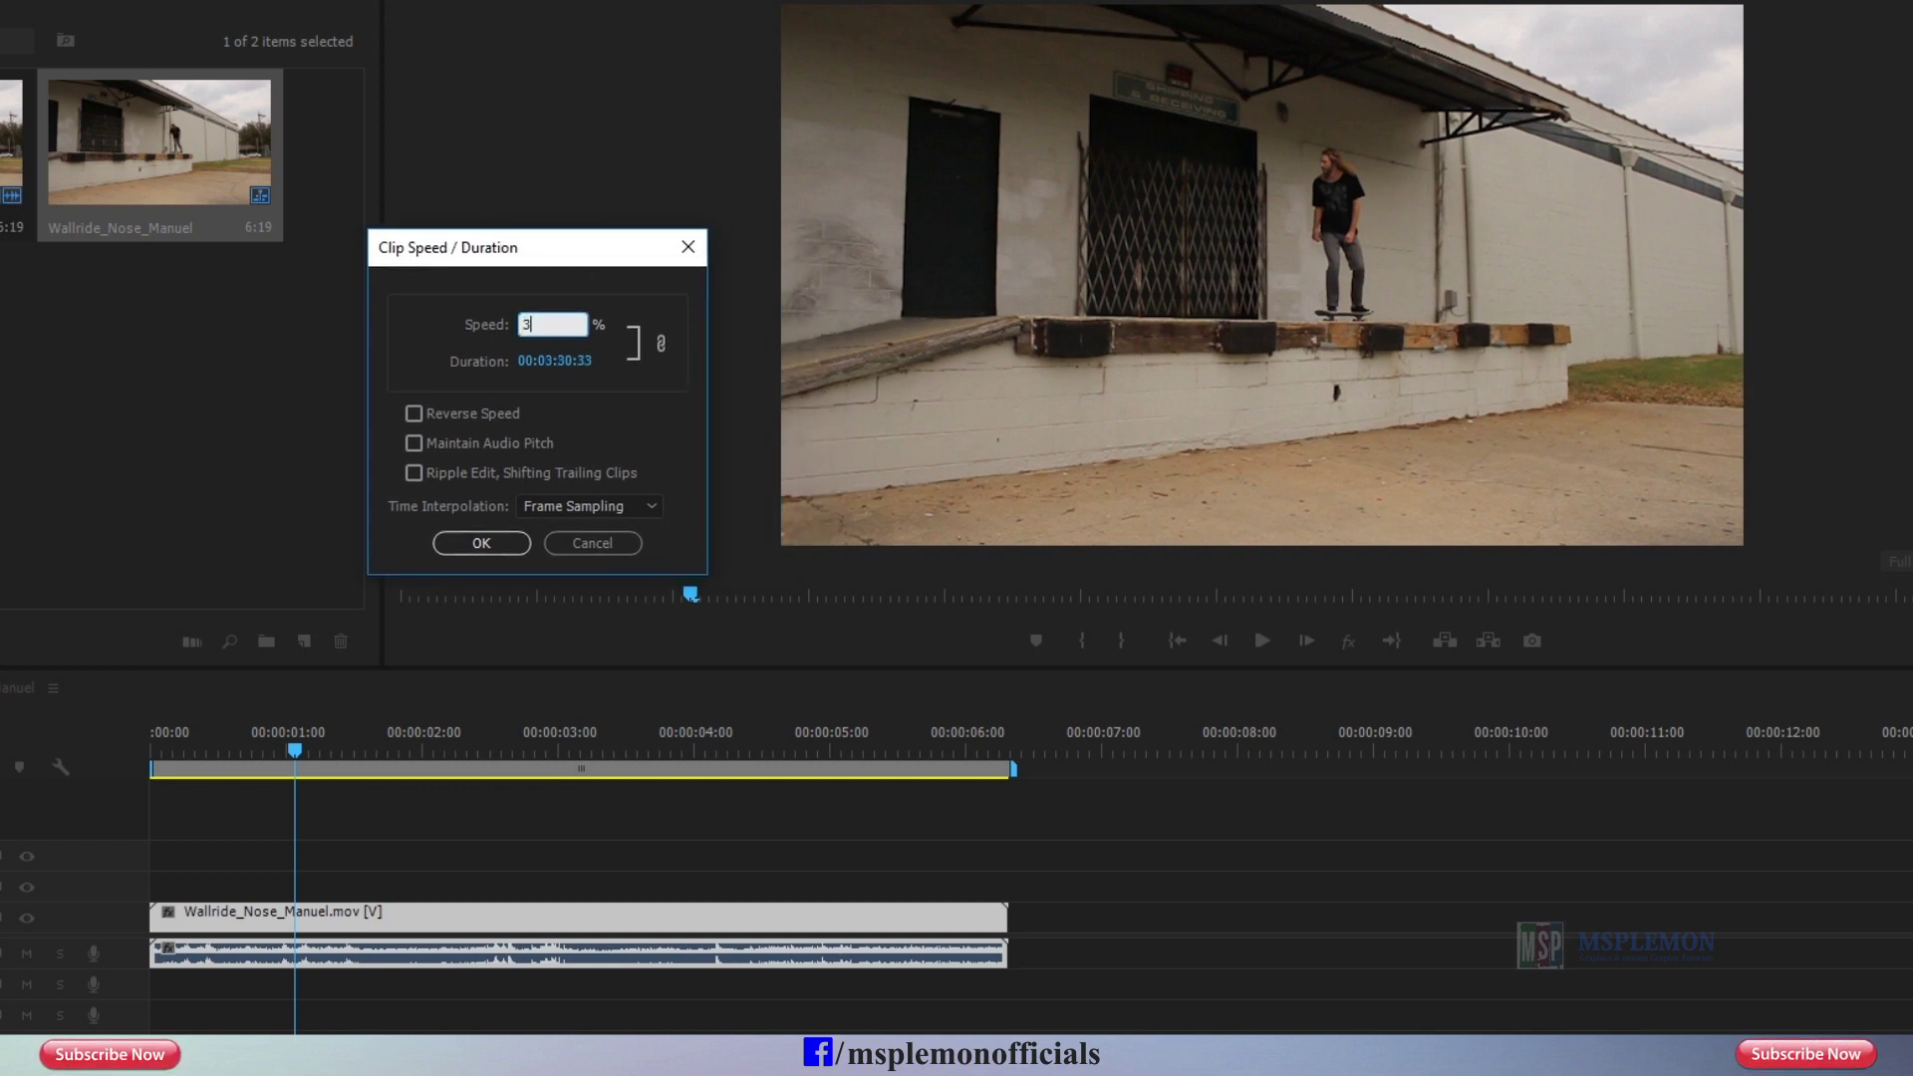
pyautogui.press('Return')
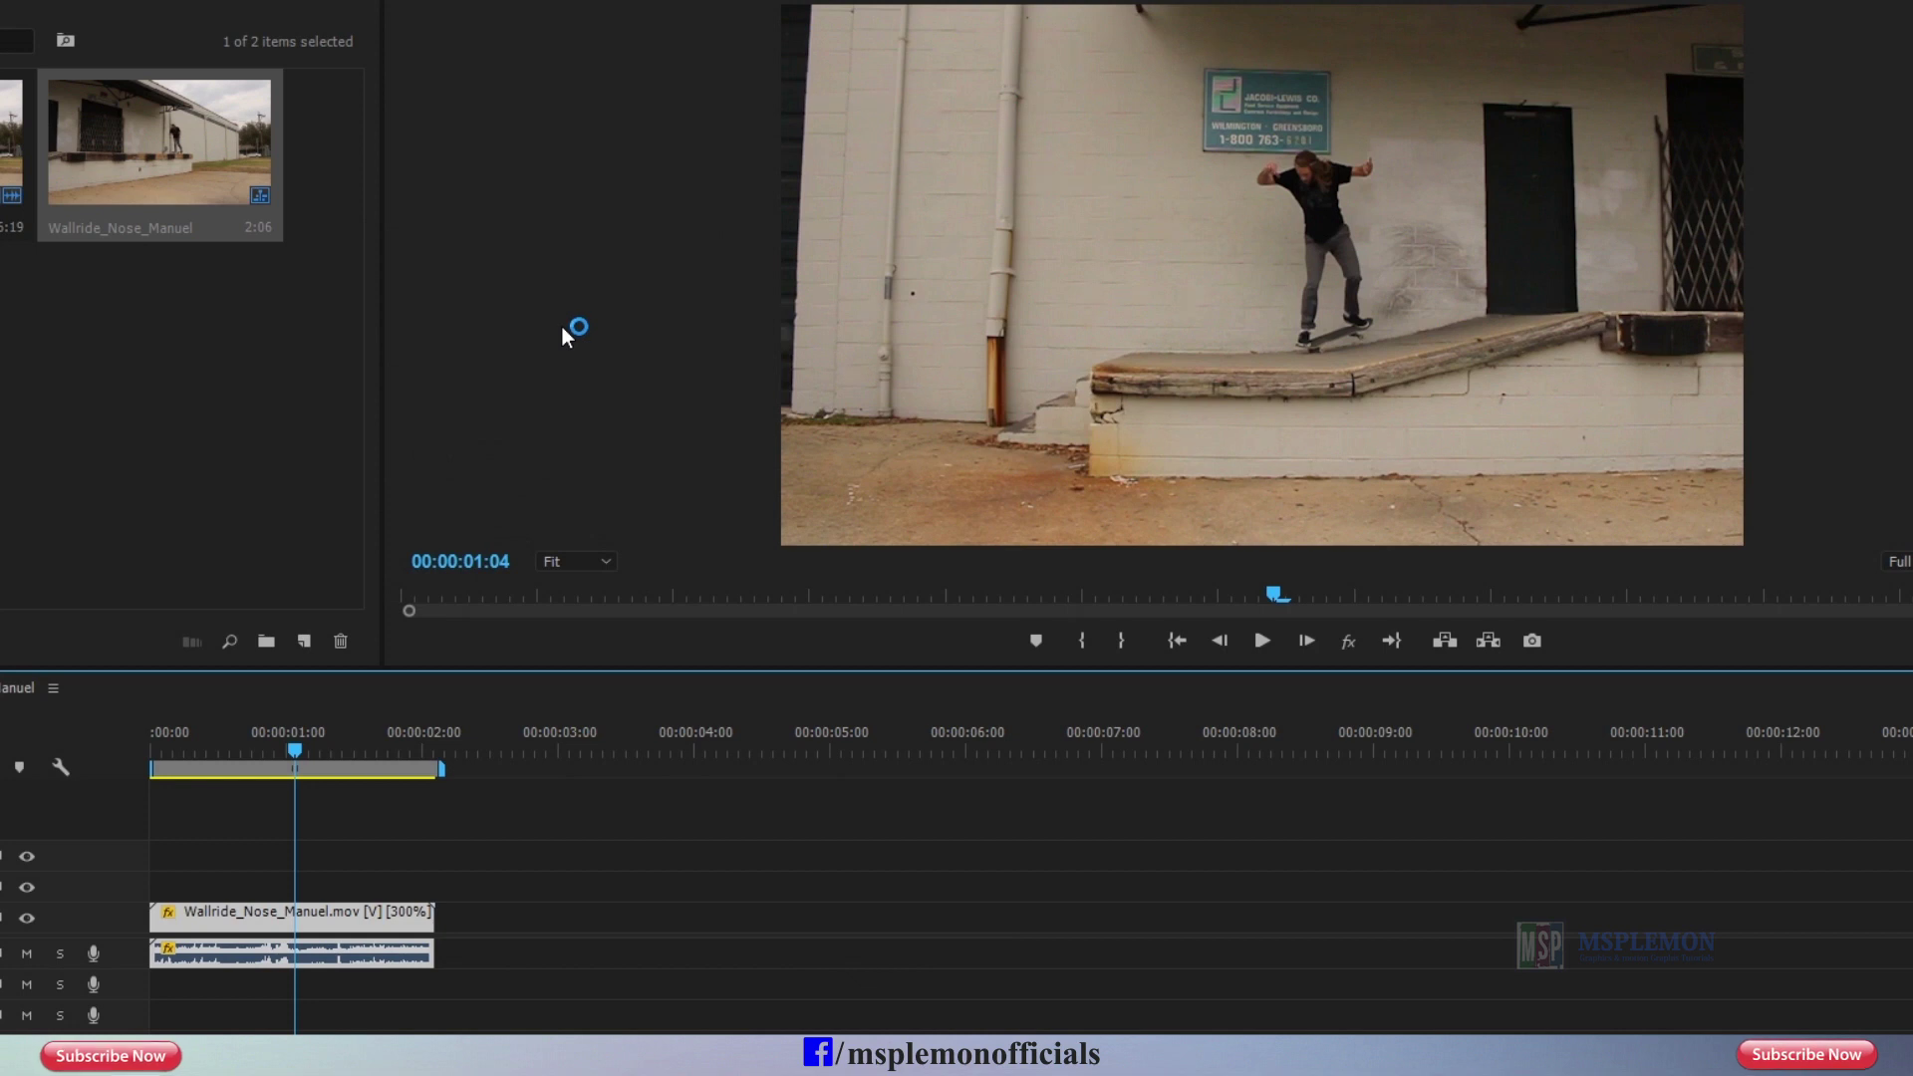
# Step: Play the sped-up clip from the start of the sequence and scrub back through it
pyautogui.moveTo(269, 732); pyautogui.dragTo(141, 757)
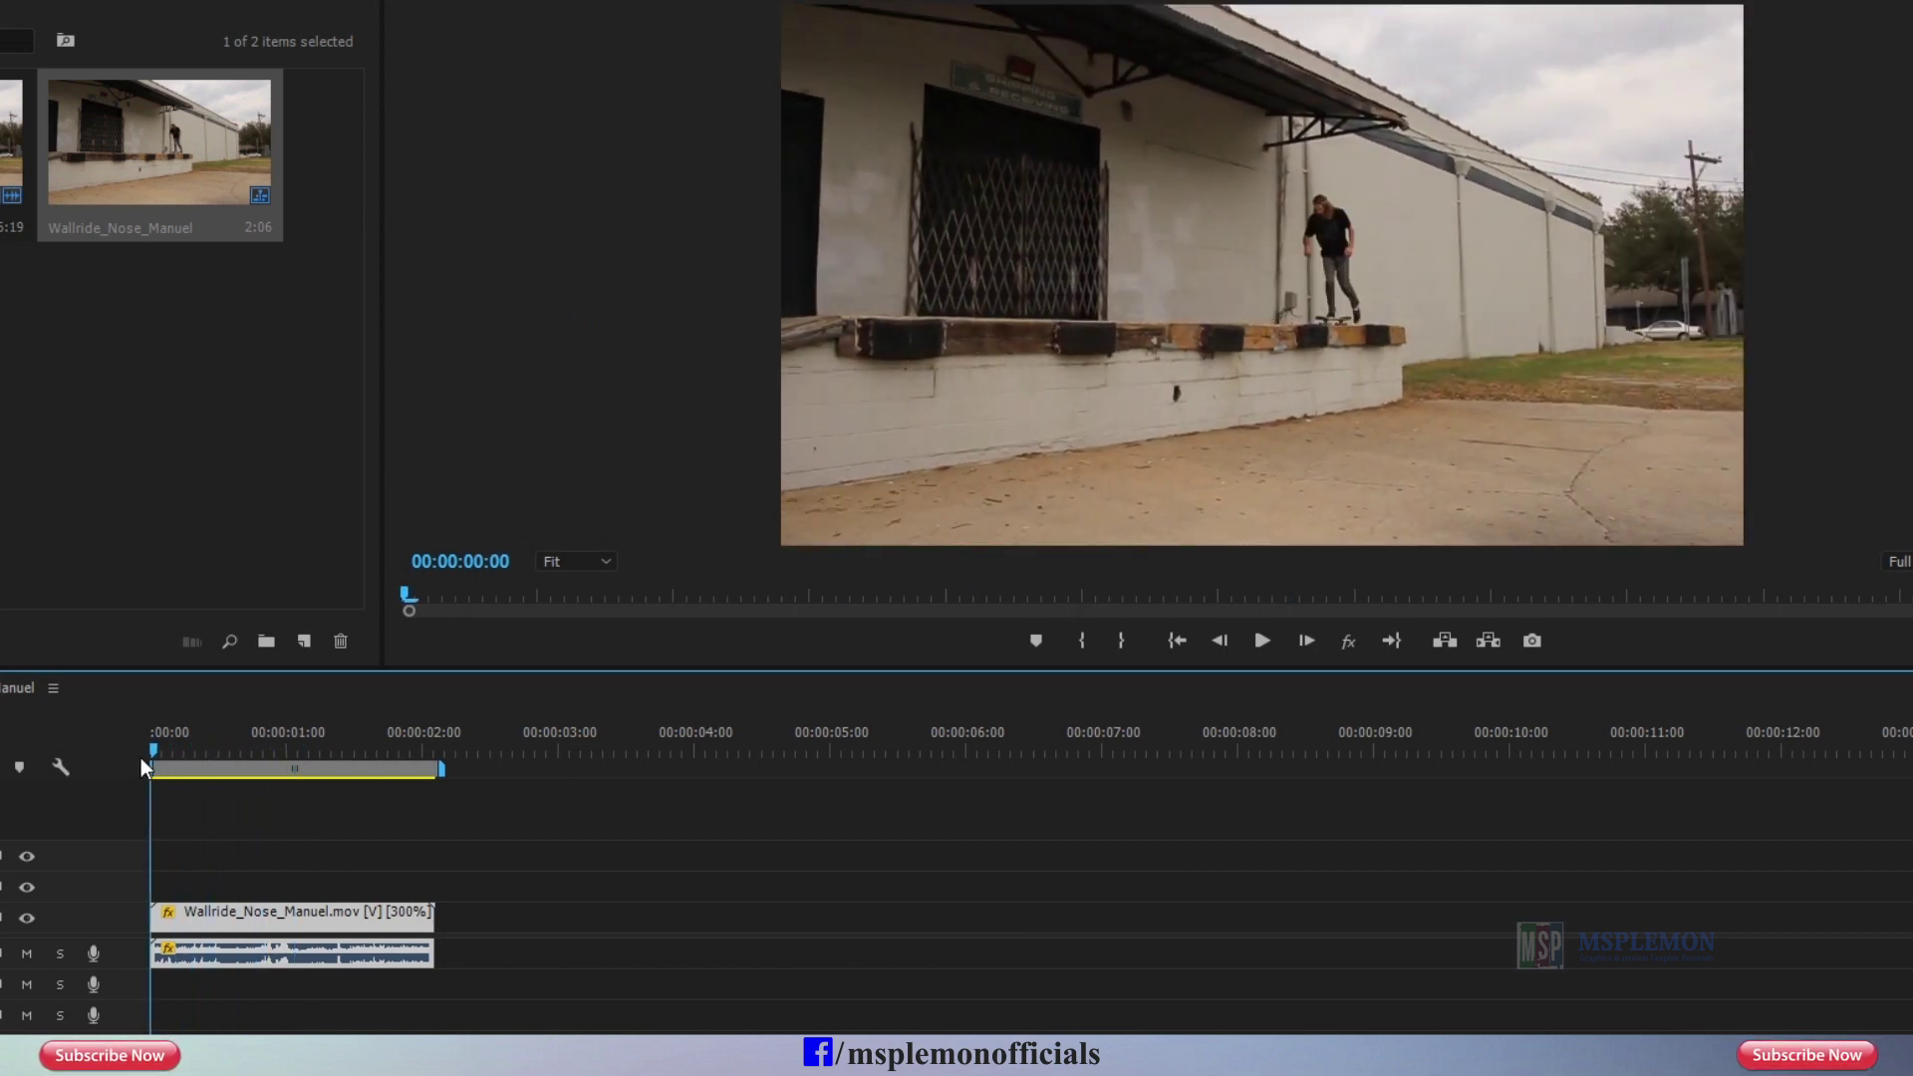
pyautogui.click(1257, 643)
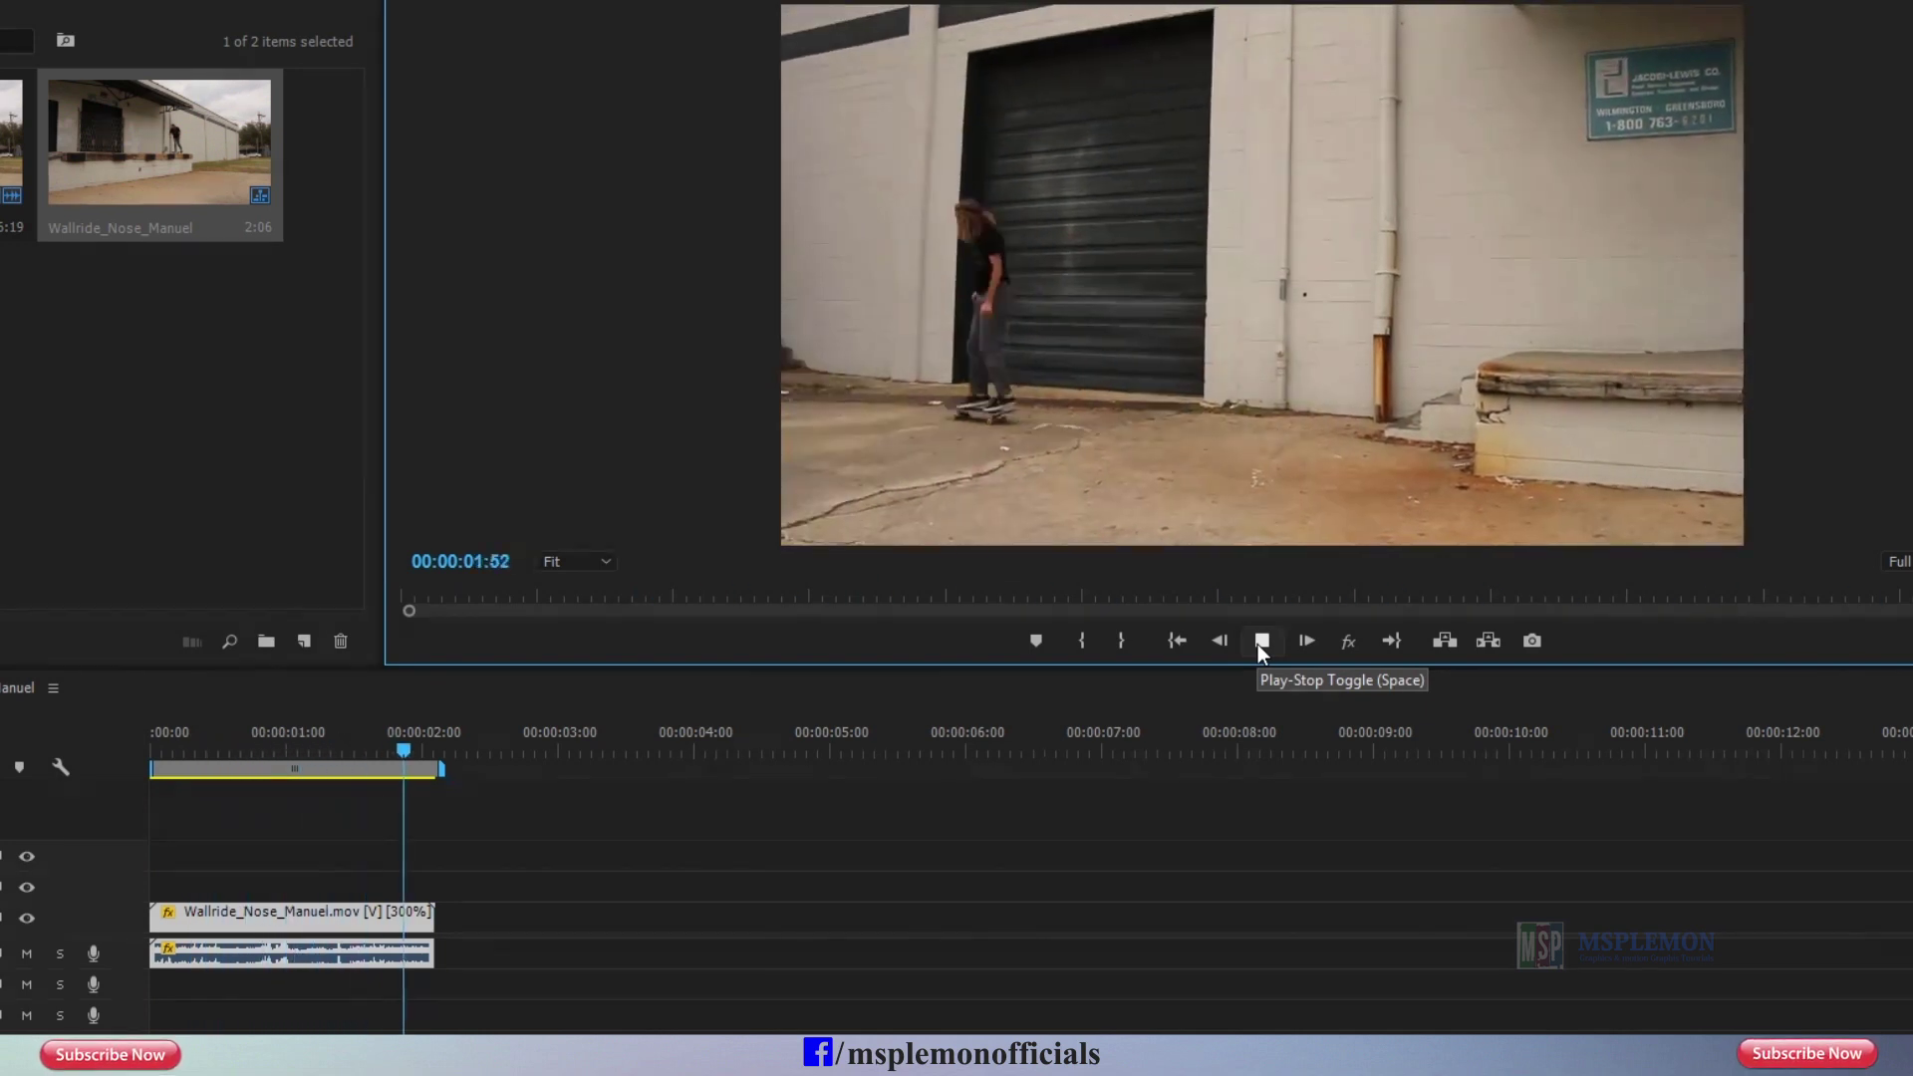
pyautogui.click(333, 744)
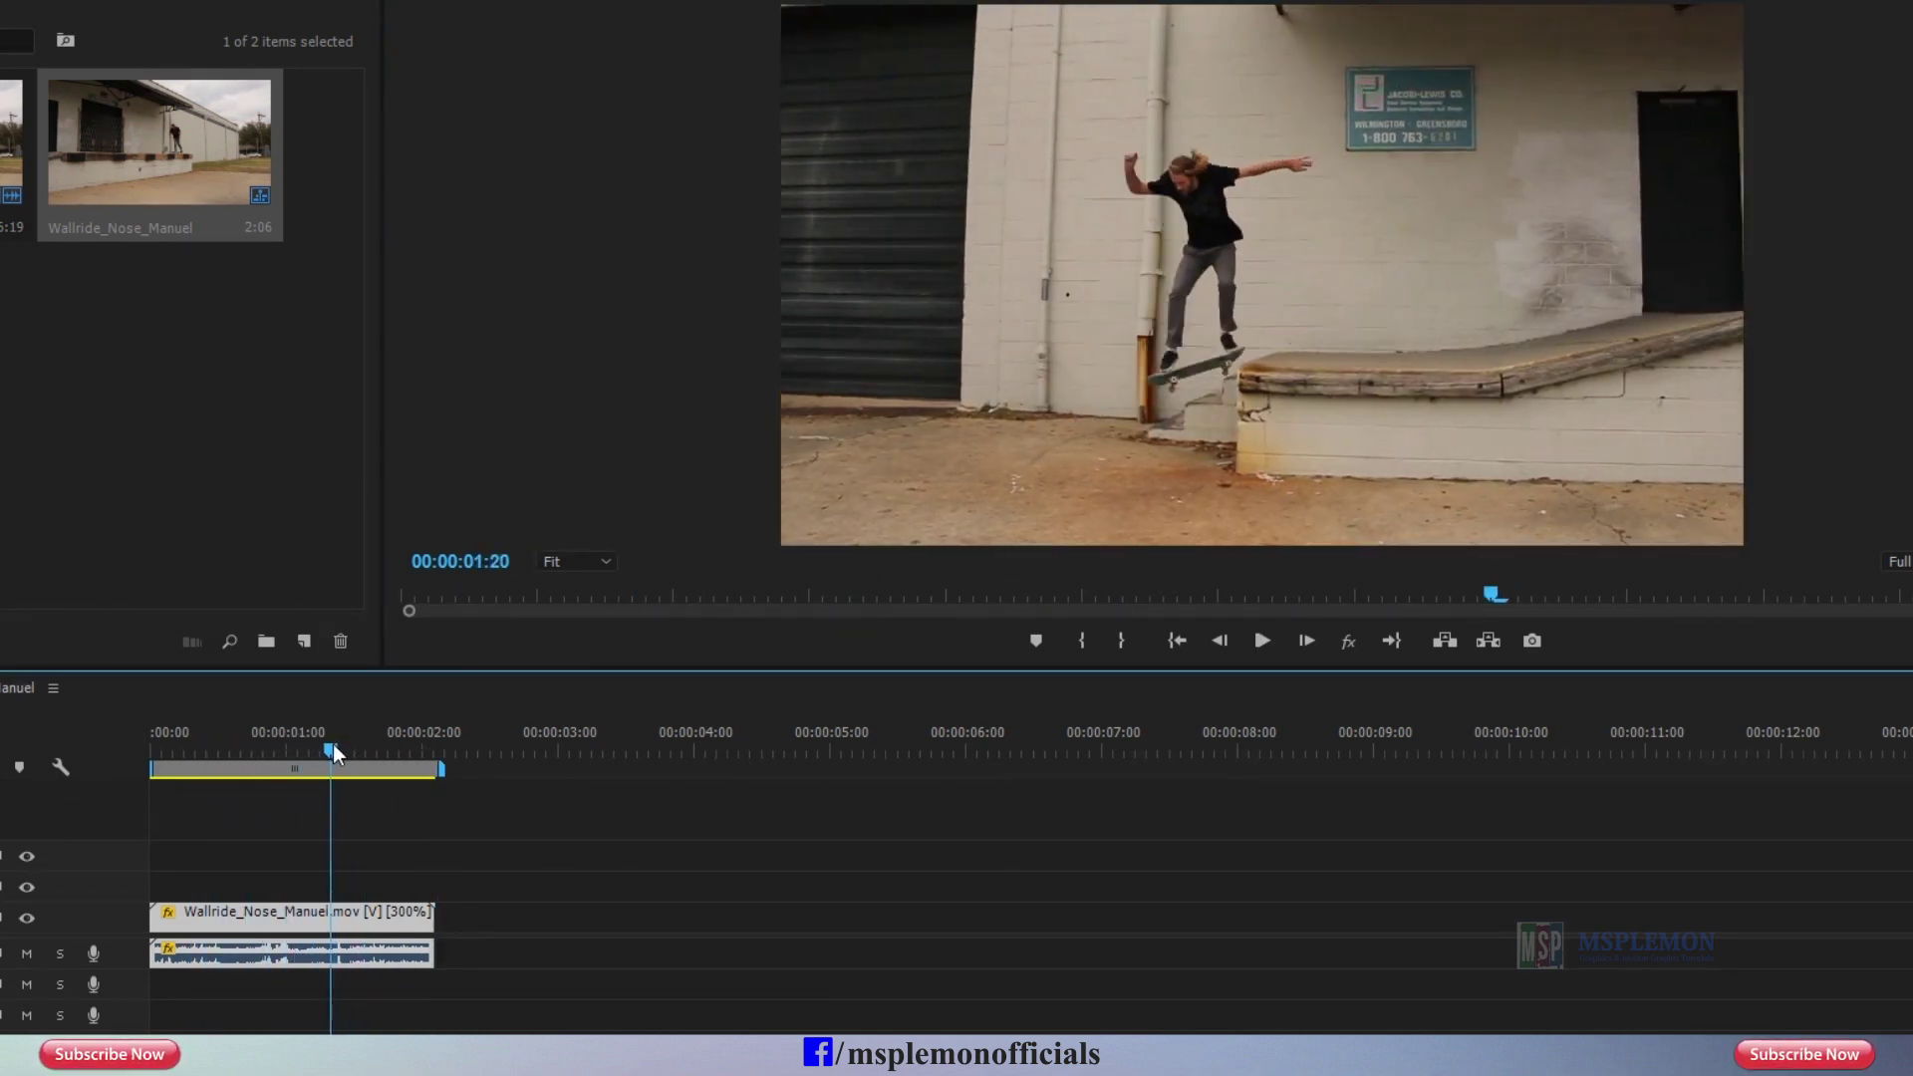
pyautogui.moveTo(332, 748); pyautogui.dragTo(327, 749)
# Step: Slow the Wallride_Nose_Manuel.mov clip down by setting its speed to 40%
pyautogui.rightClick(329, 912)
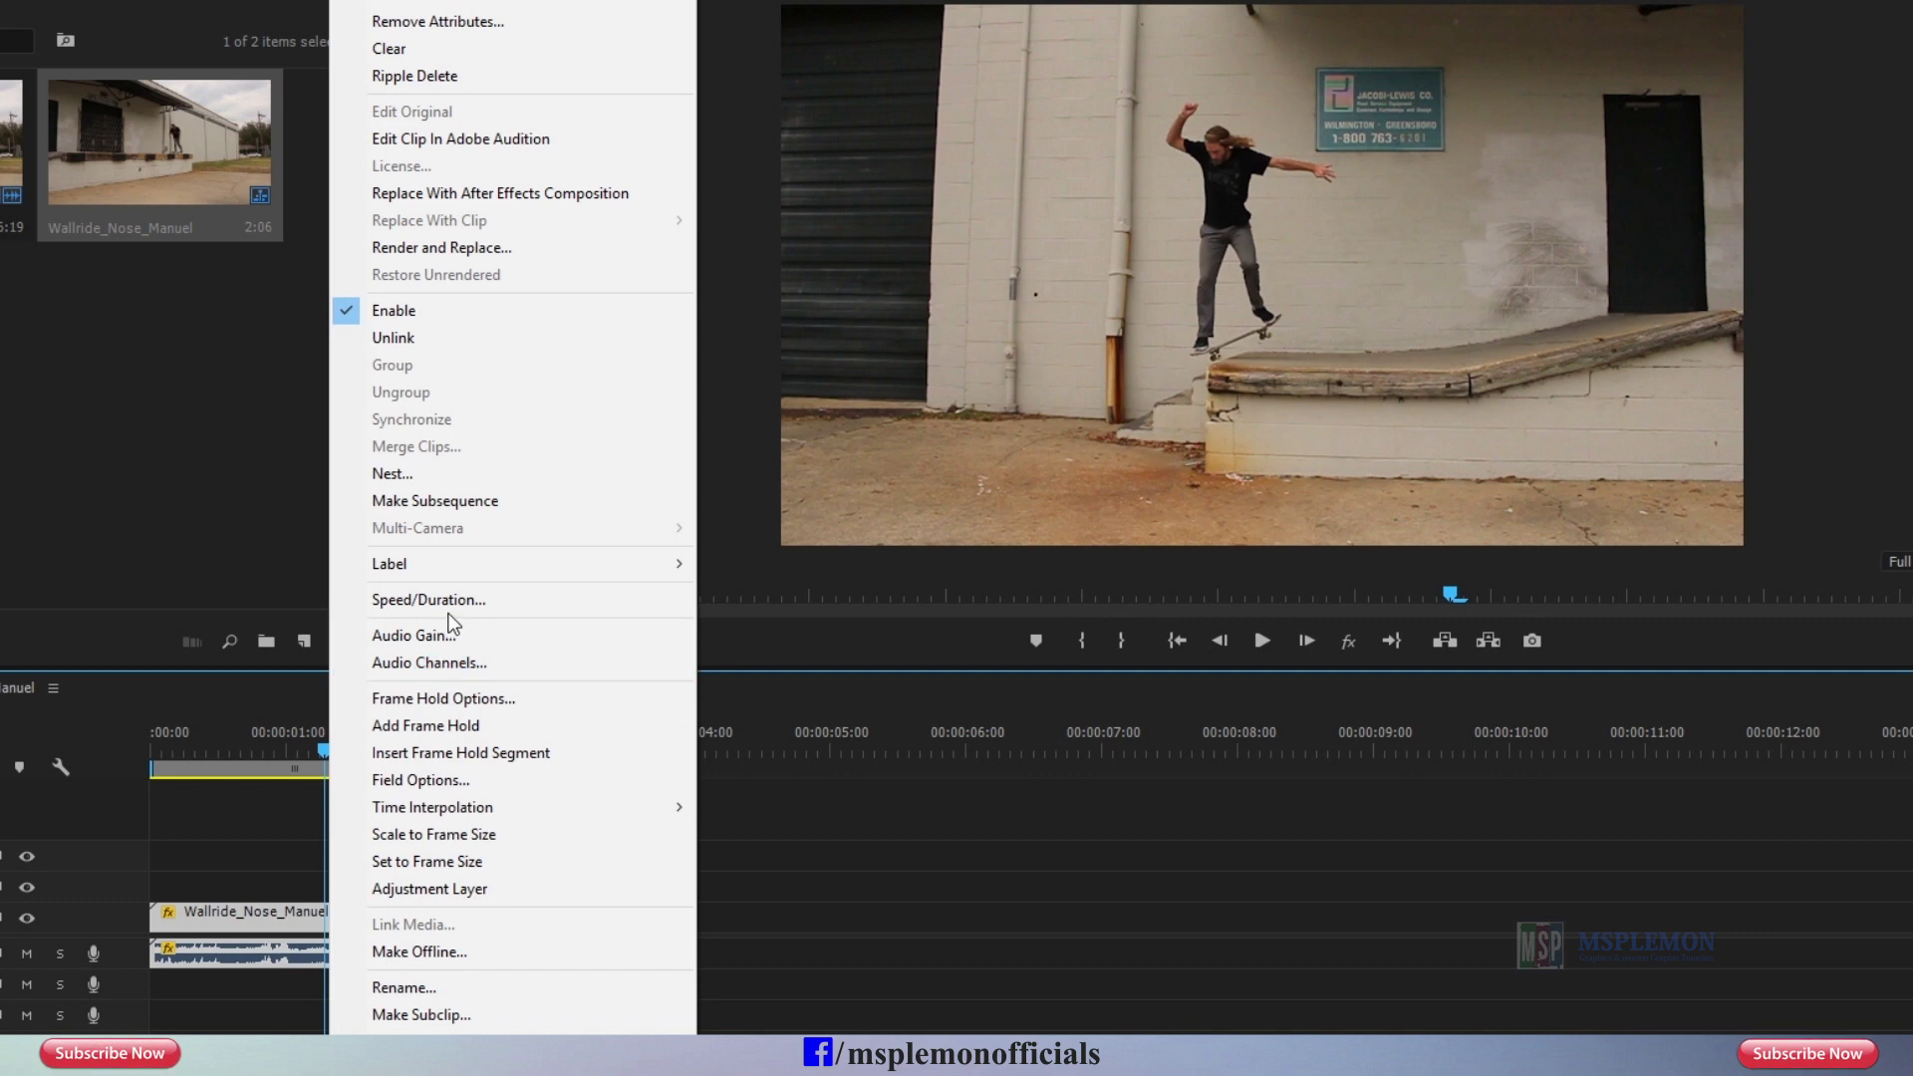
pyautogui.click(450, 604)
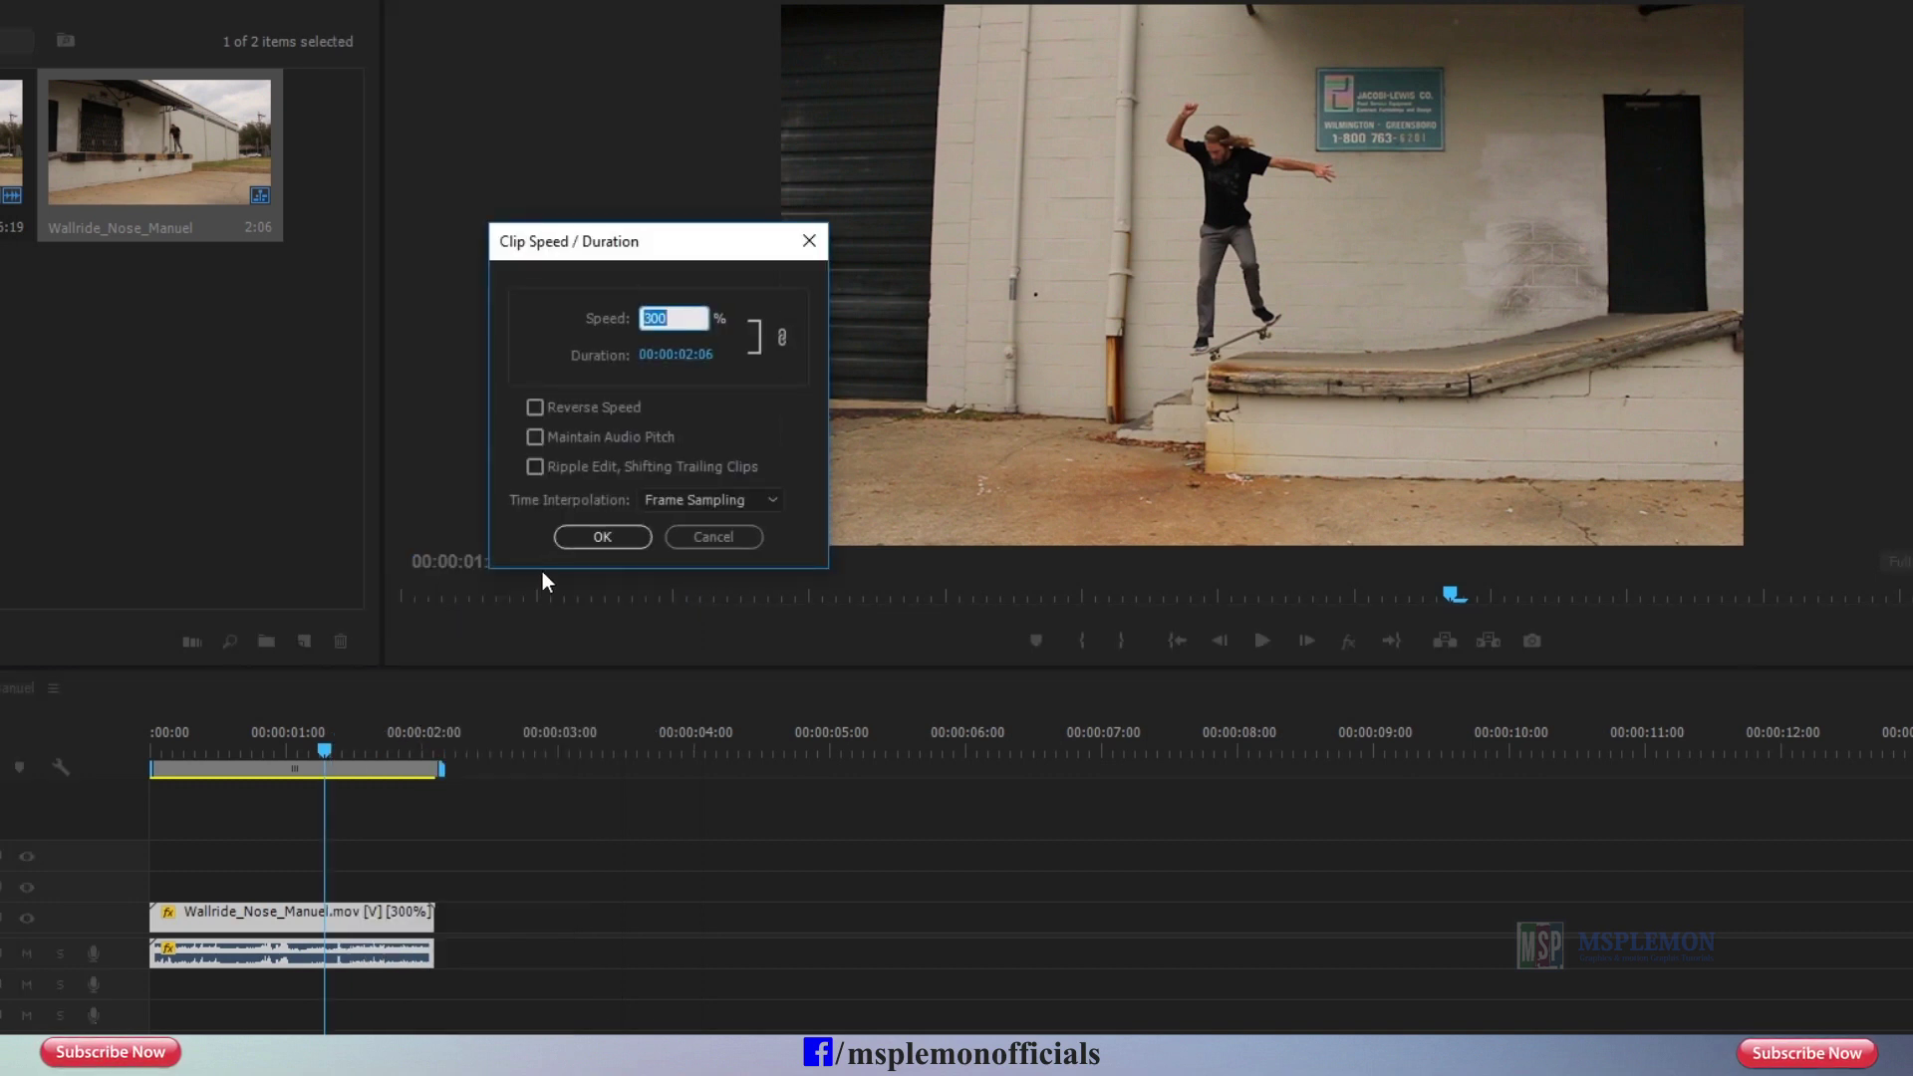
pyautogui.write('40')
pyautogui.press('Return')
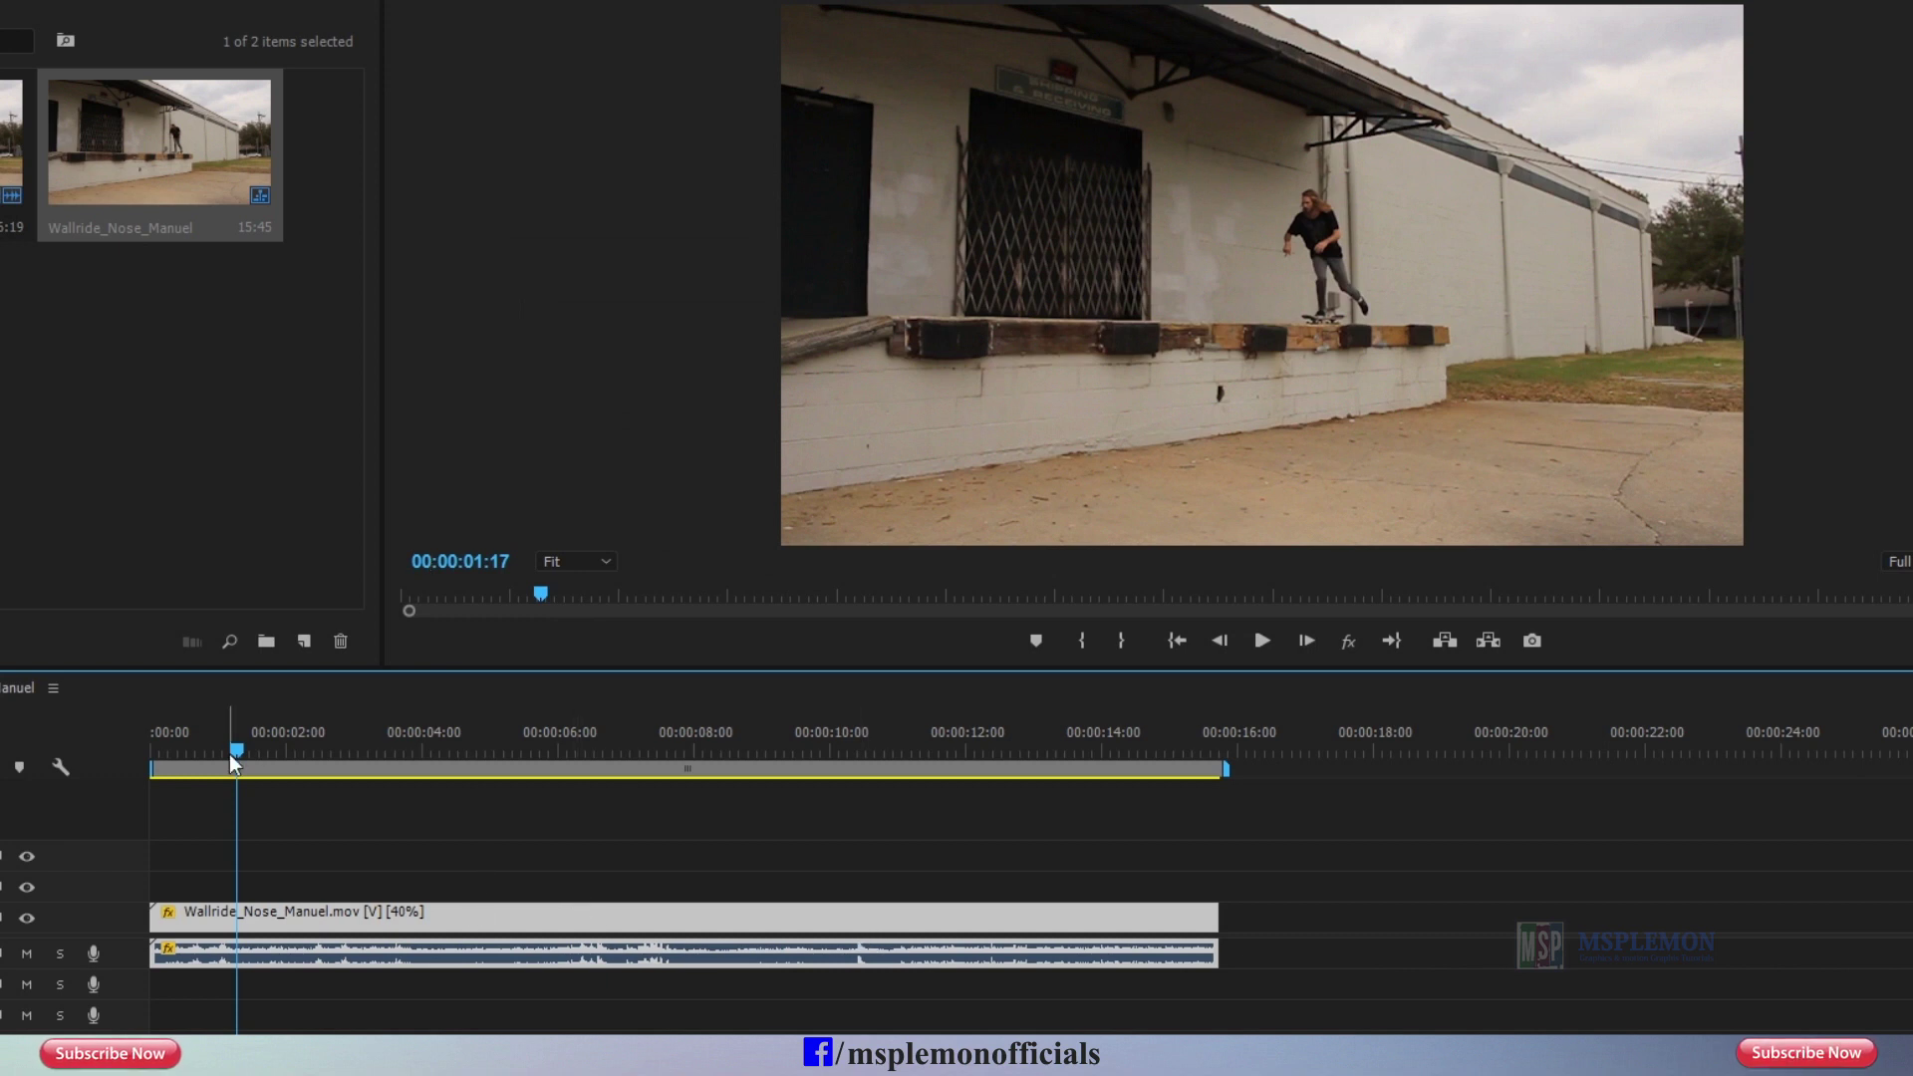
# Step: Play the slowed-down clip from the start of the sequence and stop the playback partway
pyautogui.moveTo(235, 755); pyautogui.dragTo(108, 783)
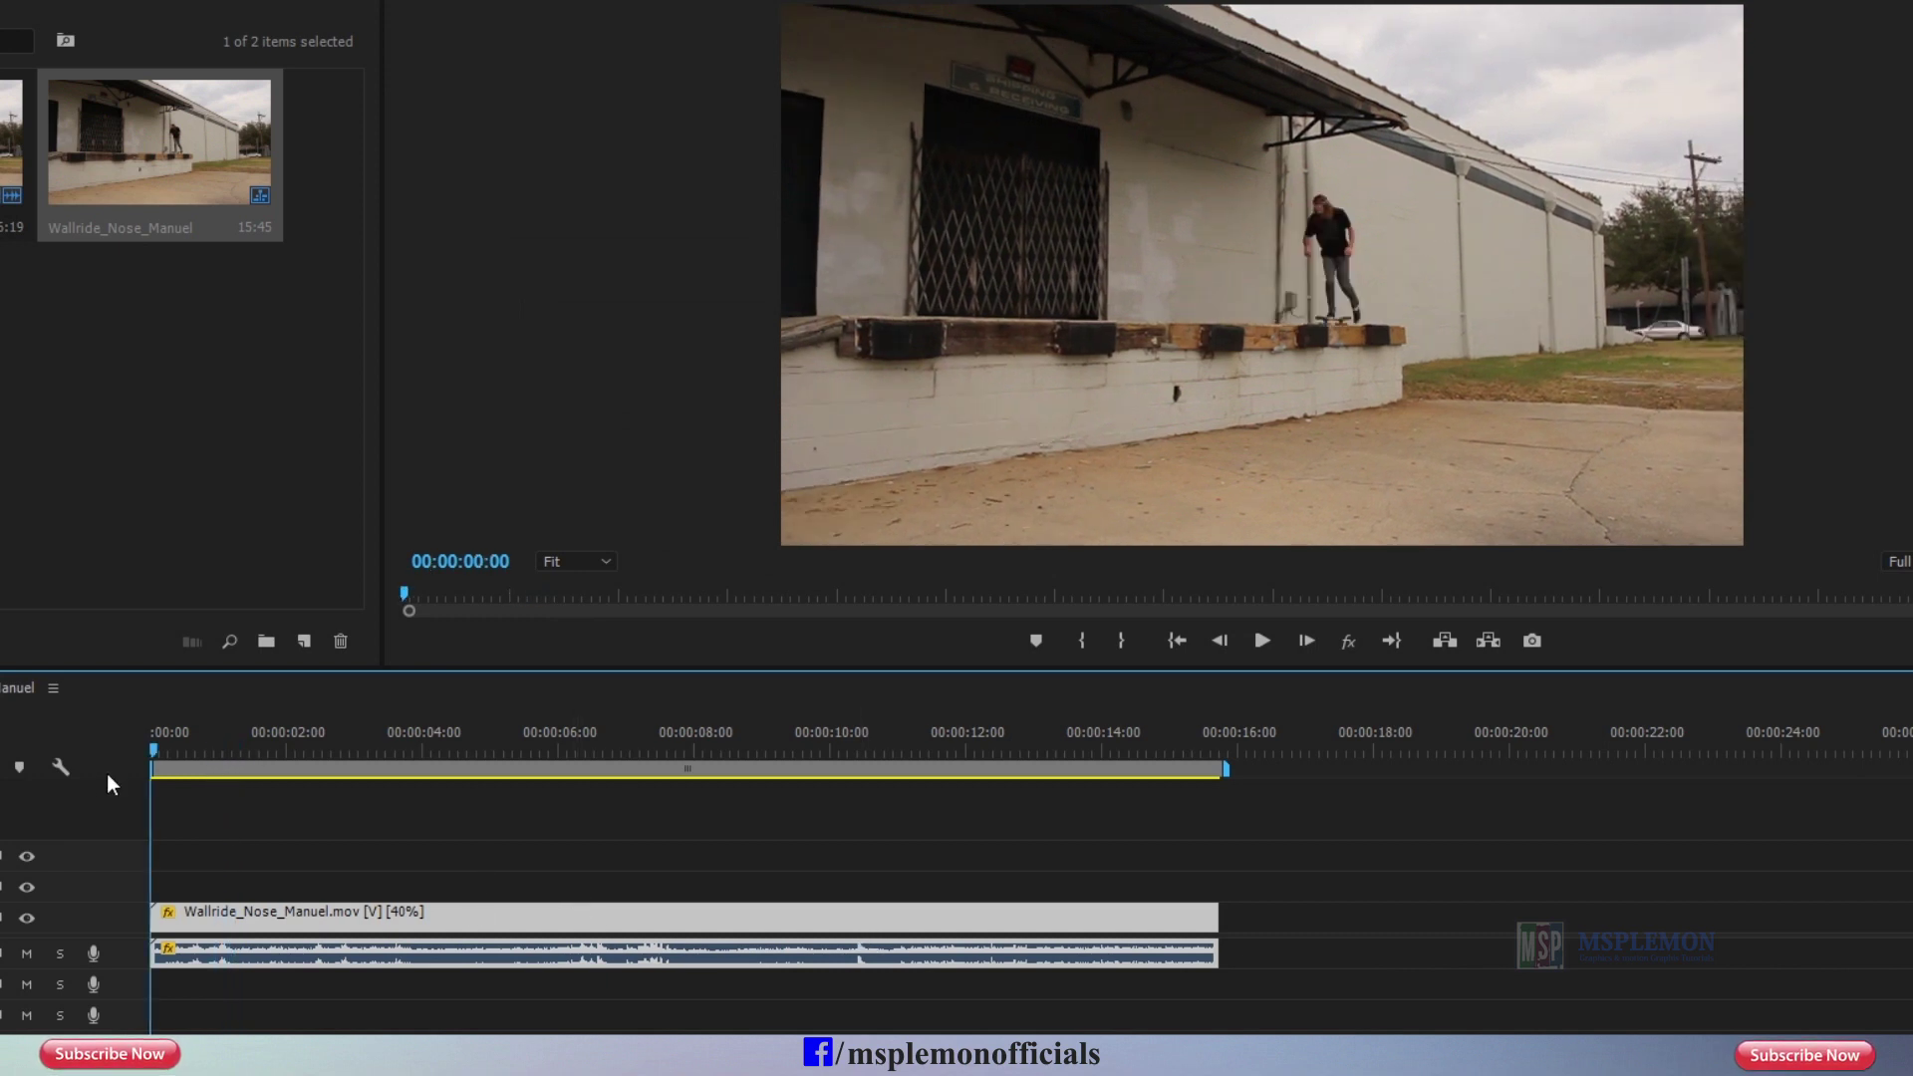
pyautogui.click(1252, 643)
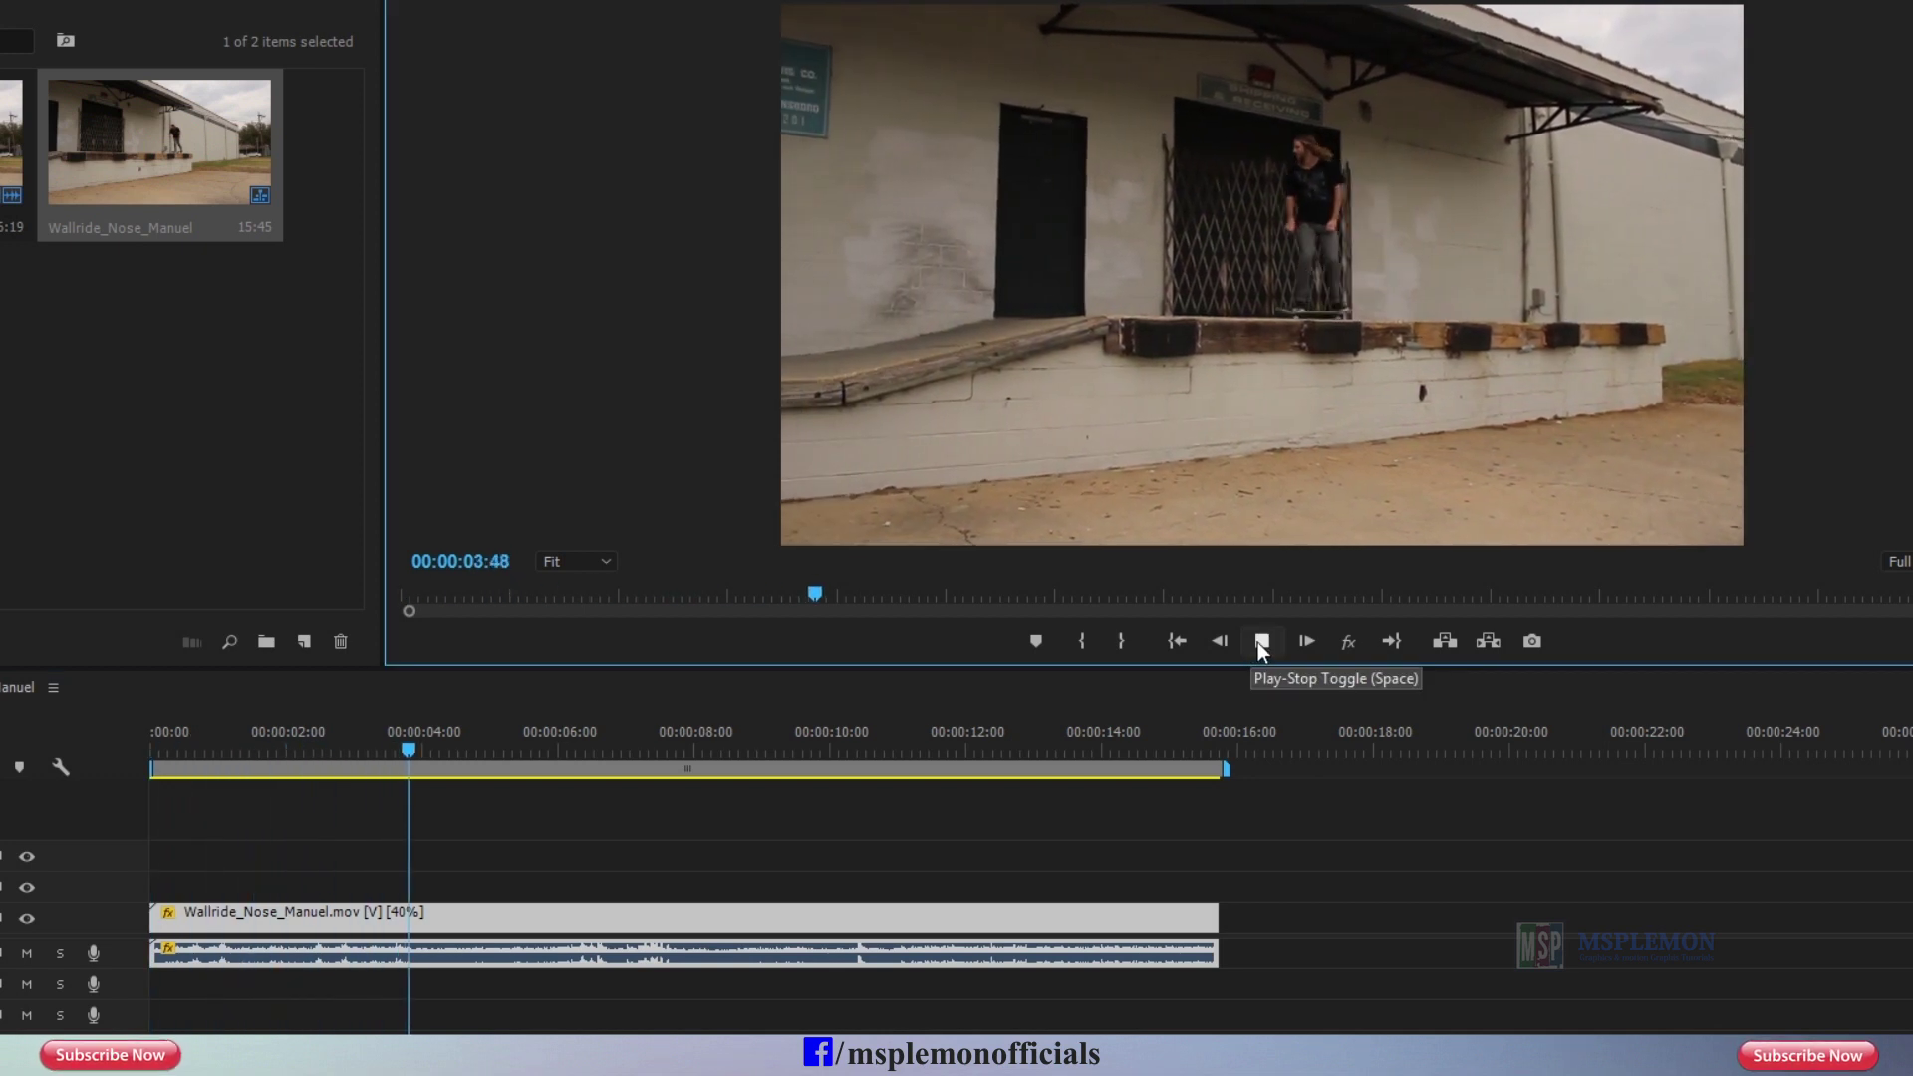
pyautogui.click(1259, 639)
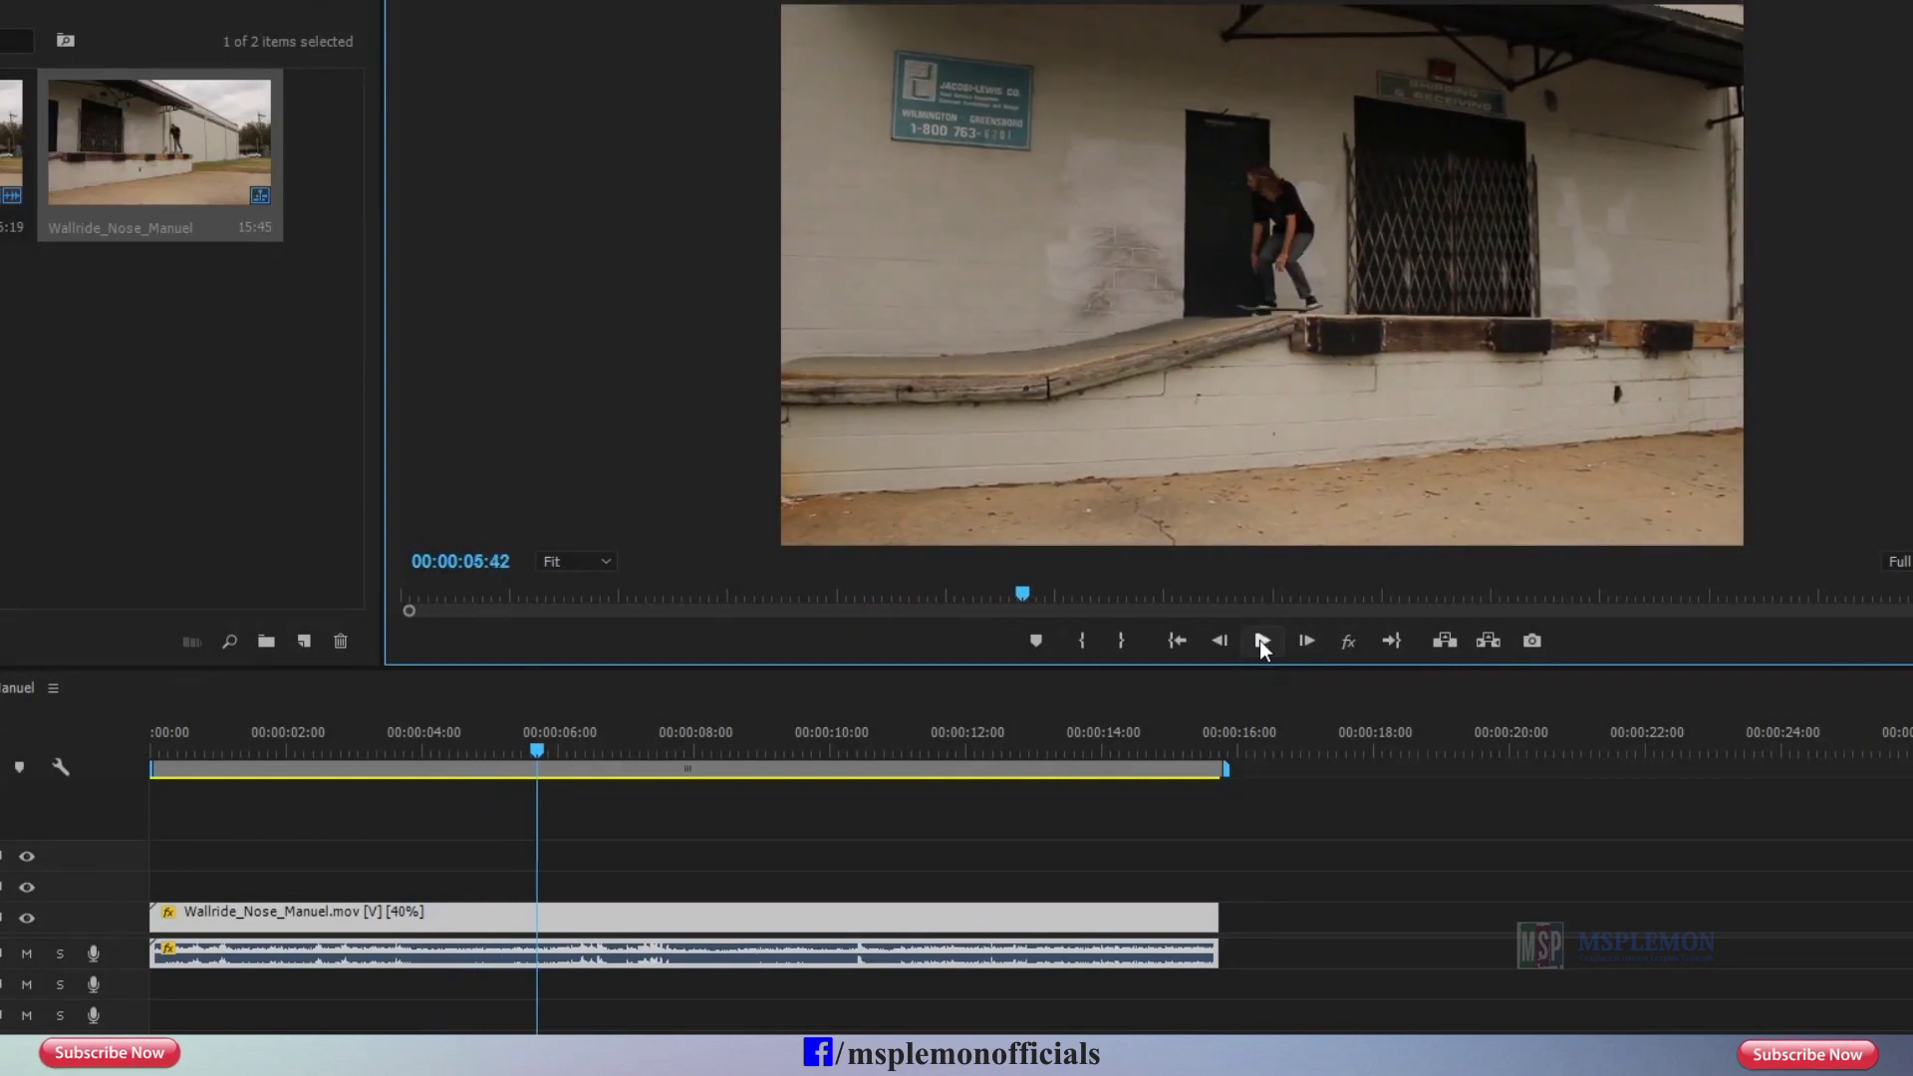
# Step: Restore the slowed clip's speed to 100%
pyautogui.rightClick(568, 928)
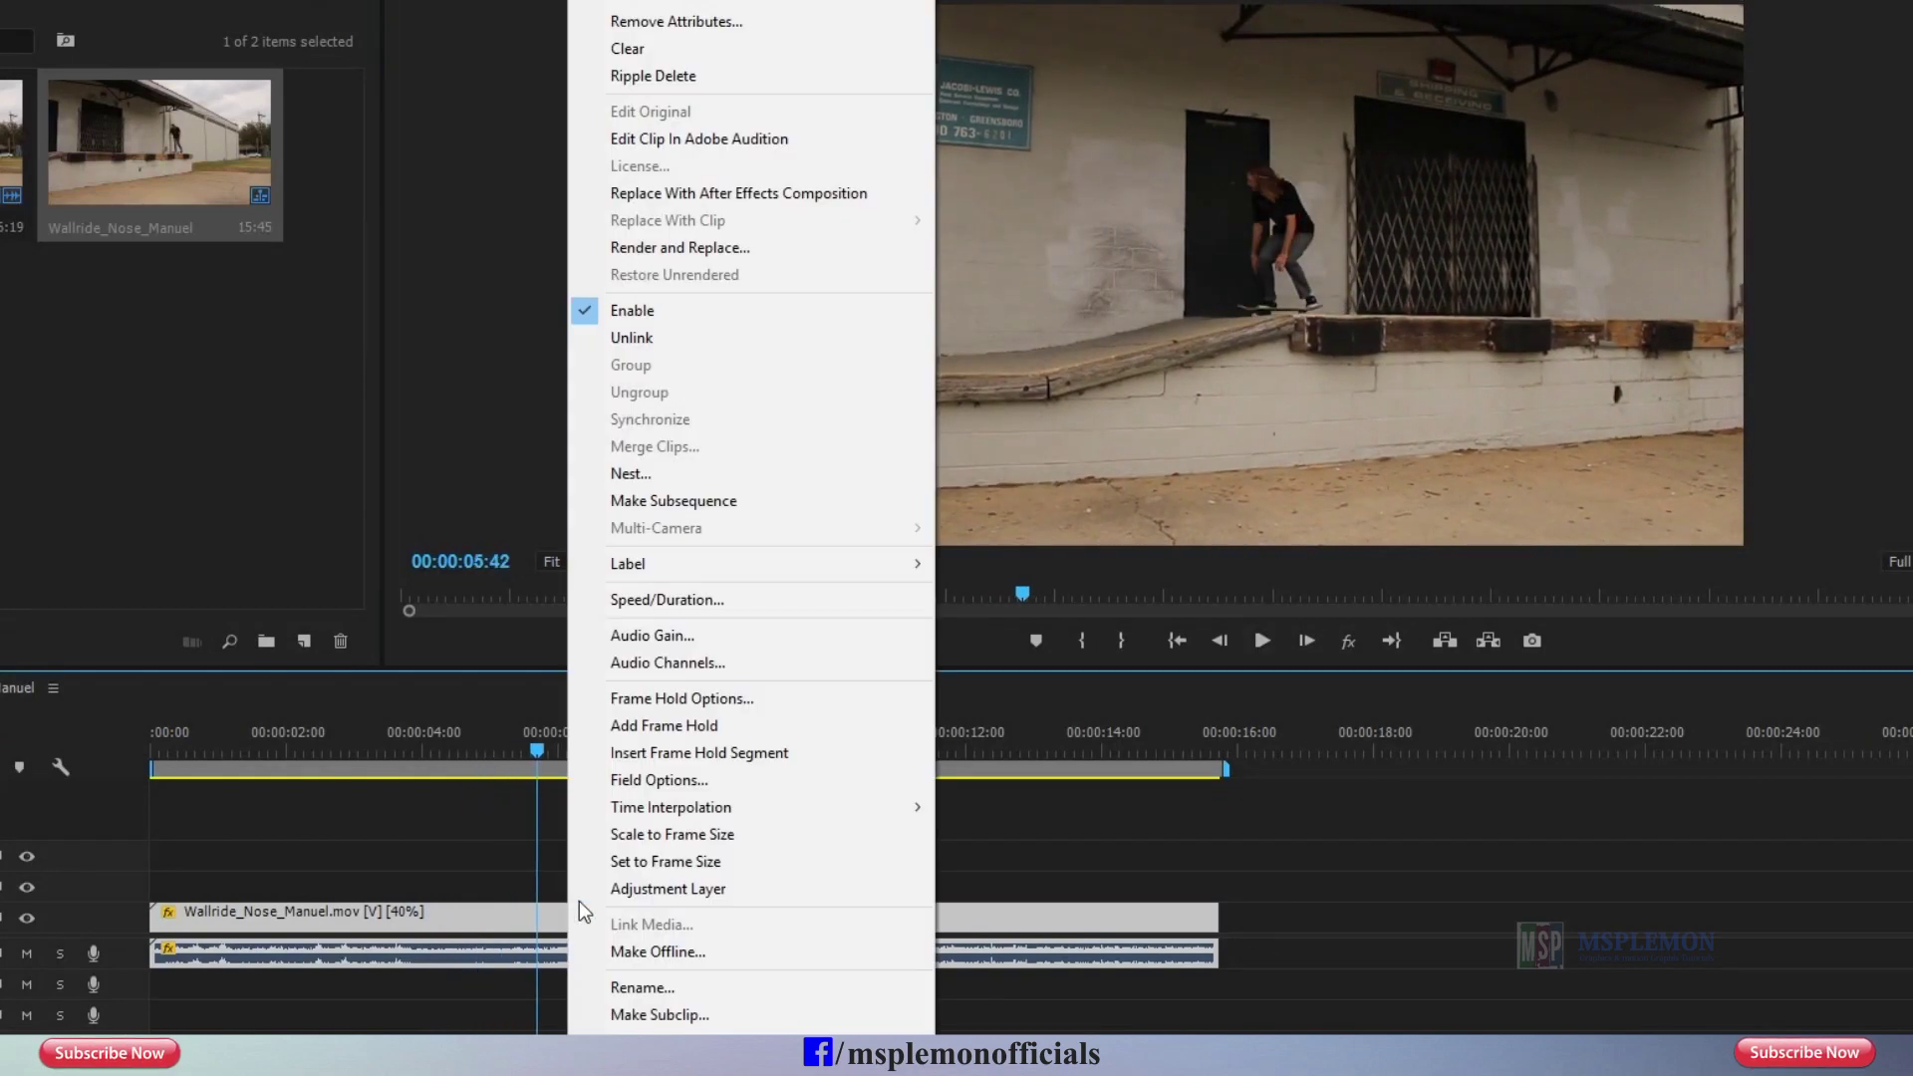
pyautogui.click(705, 598)
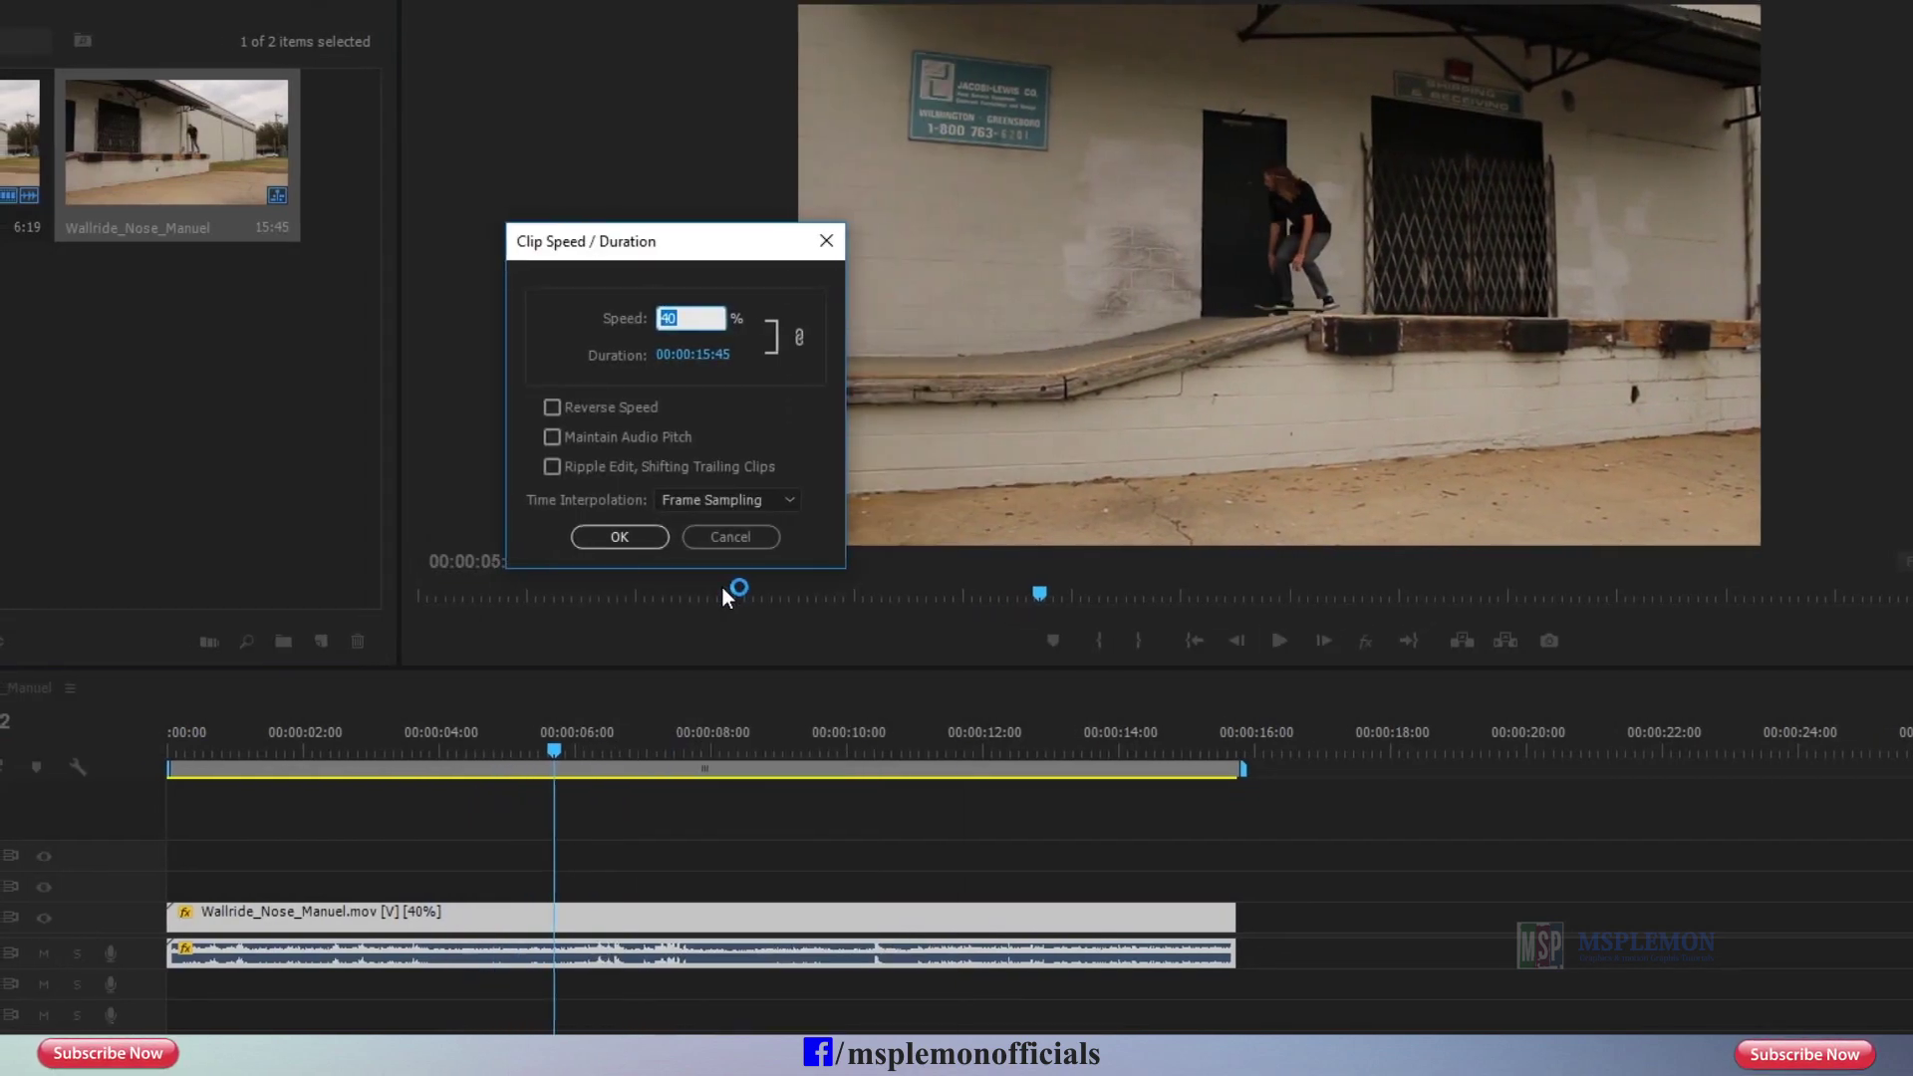
pyautogui.write('100')
pyautogui.press('Return')
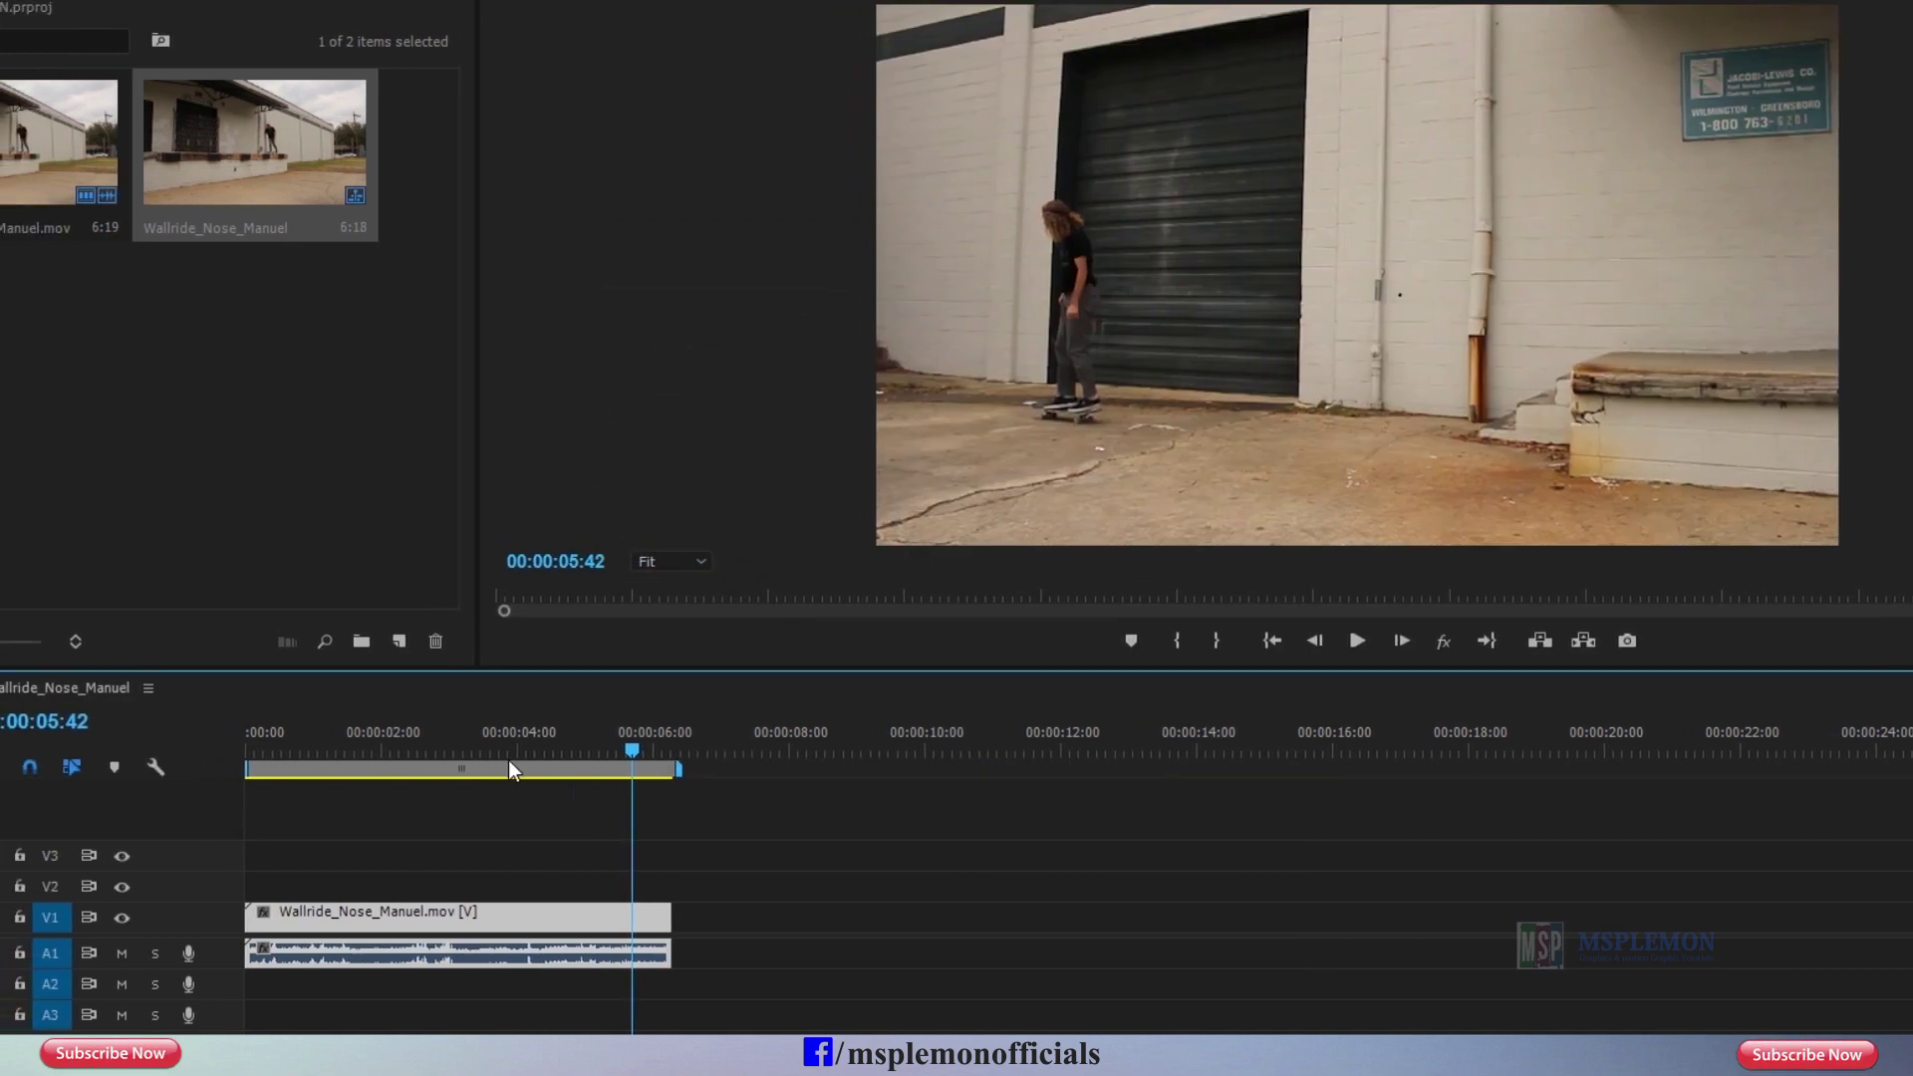
# Step: Lengthen the clip to about 12:20 with the Rate Stretch tool and play back the slow-motion result
pyautogui.click(412, 749)
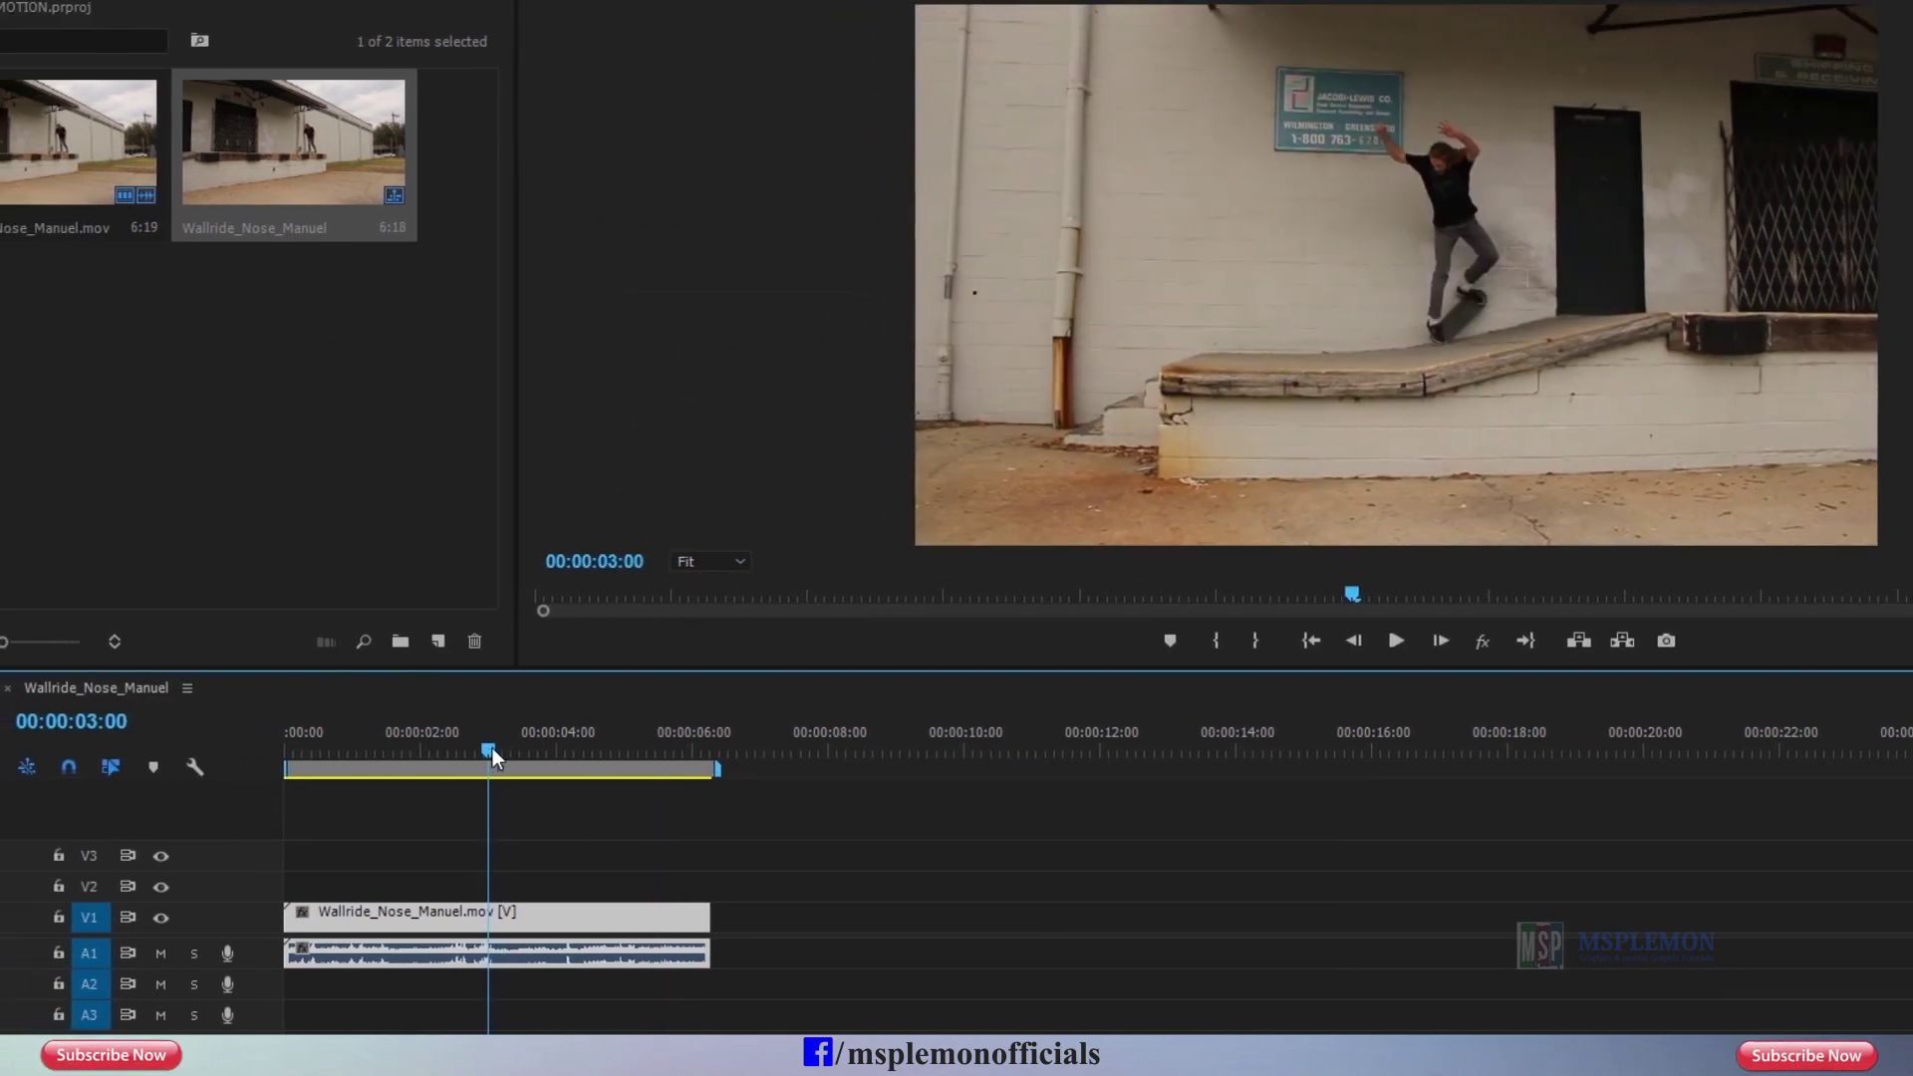
pyautogui.moveTo(492, 749); pyautogui.dragTo(490, 749)
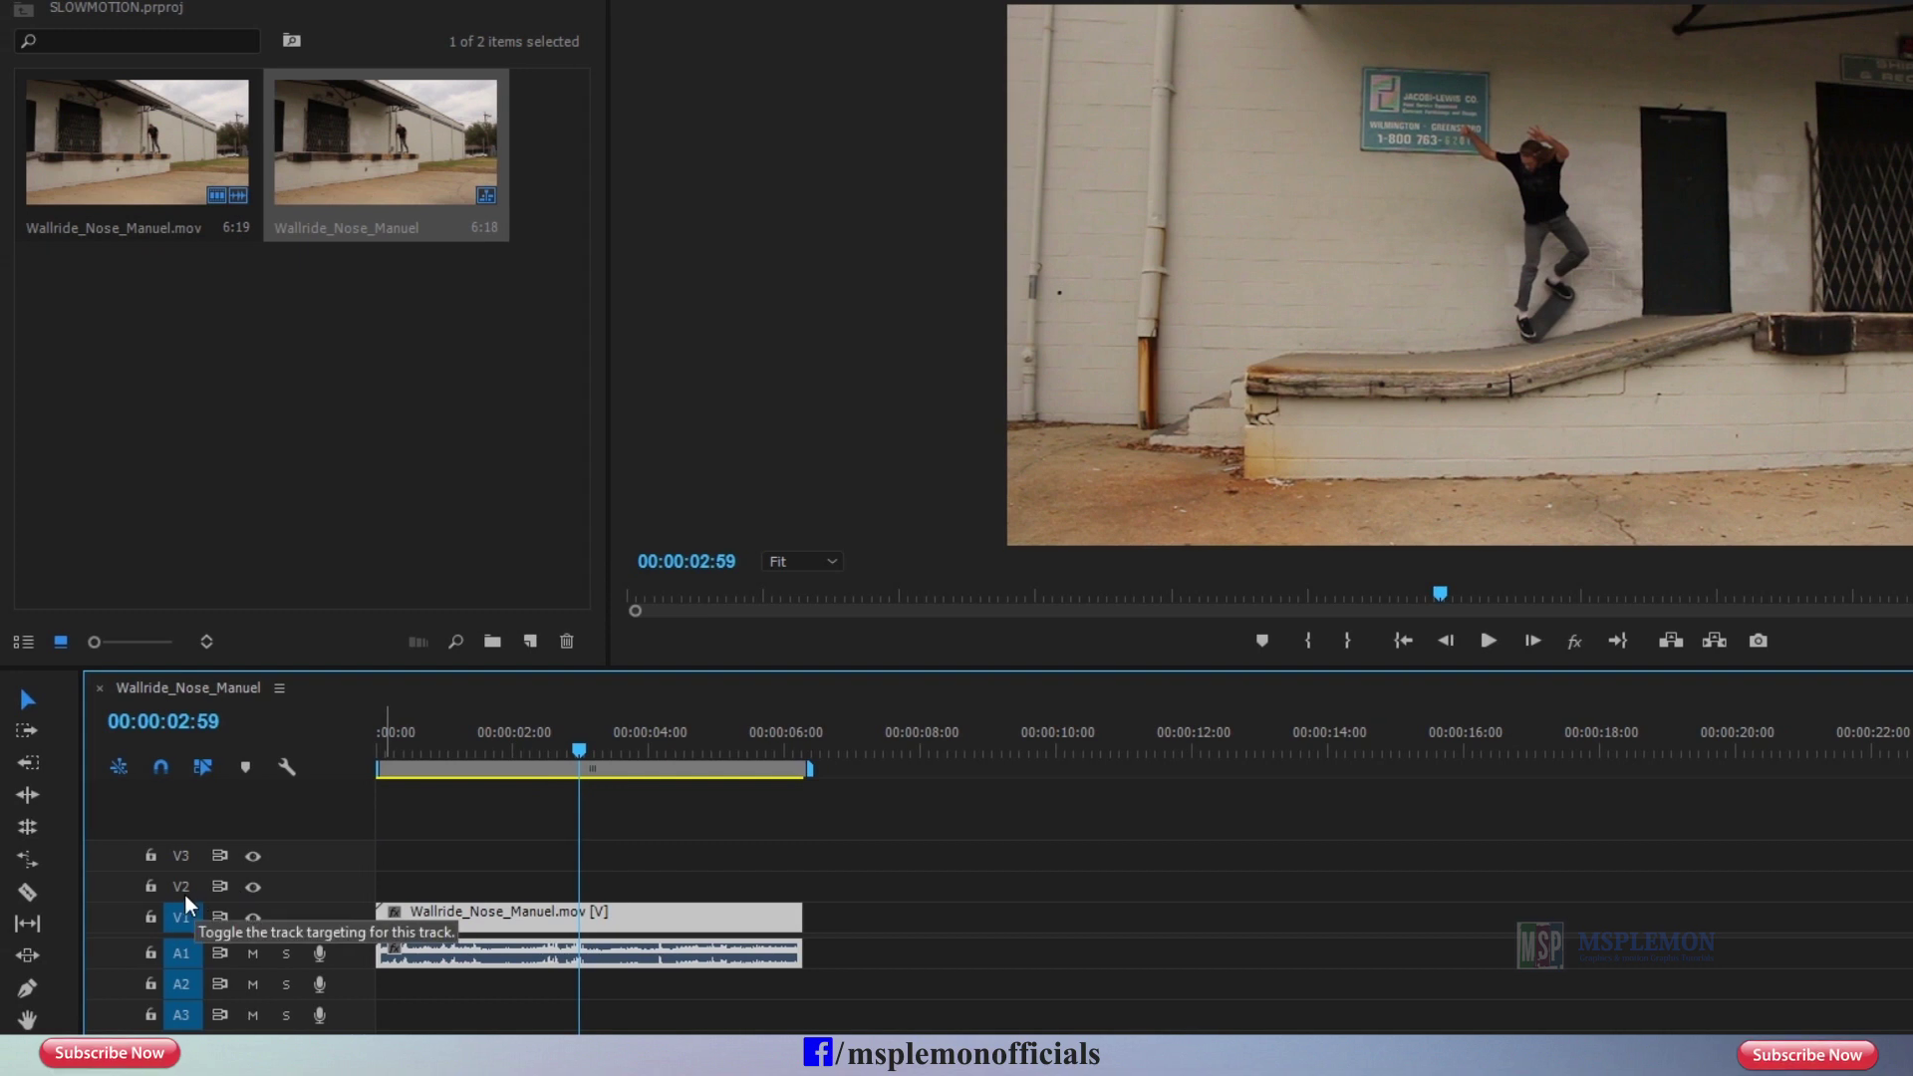
pyautogui.click(34, 862)
pyautogui.moveTo(803, 919); pyautogui.dragTo(1211, 919)
pyautogui.click(1488, 641)
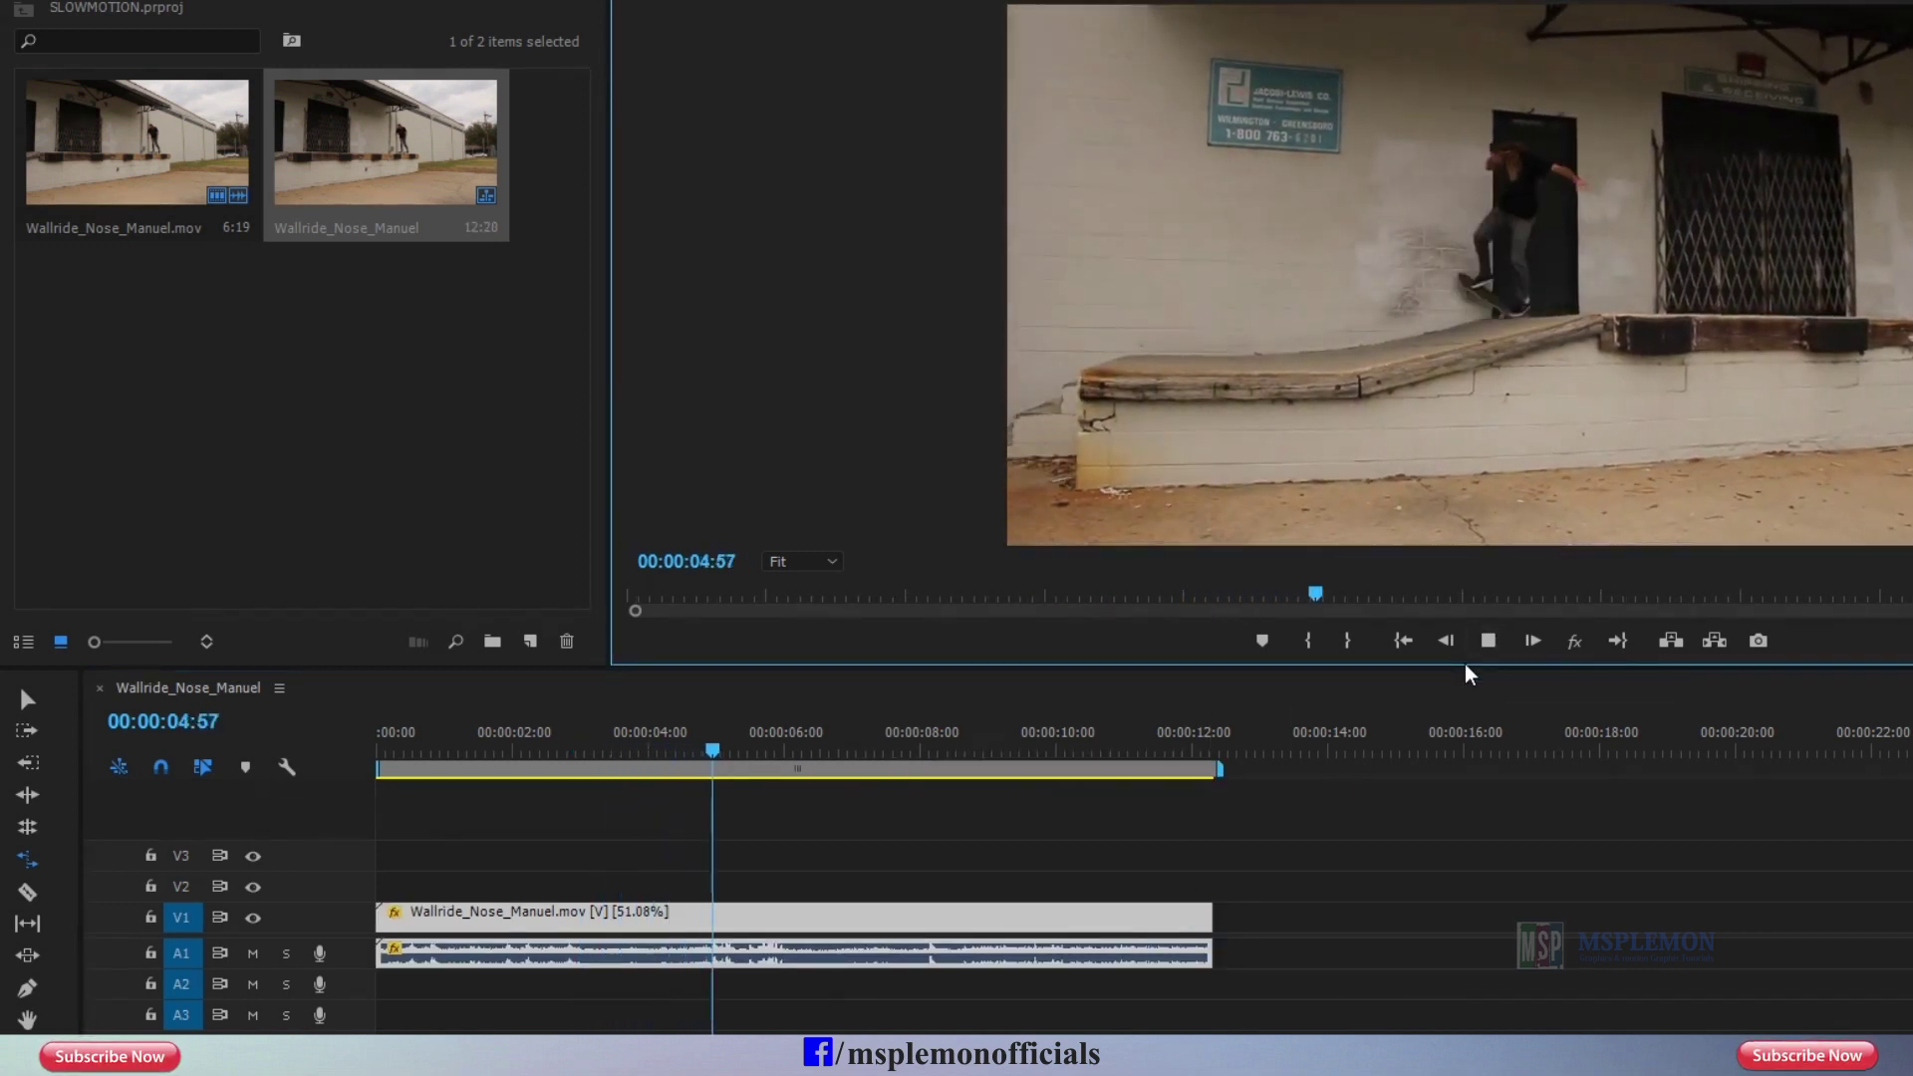
pyautogui.press('space')
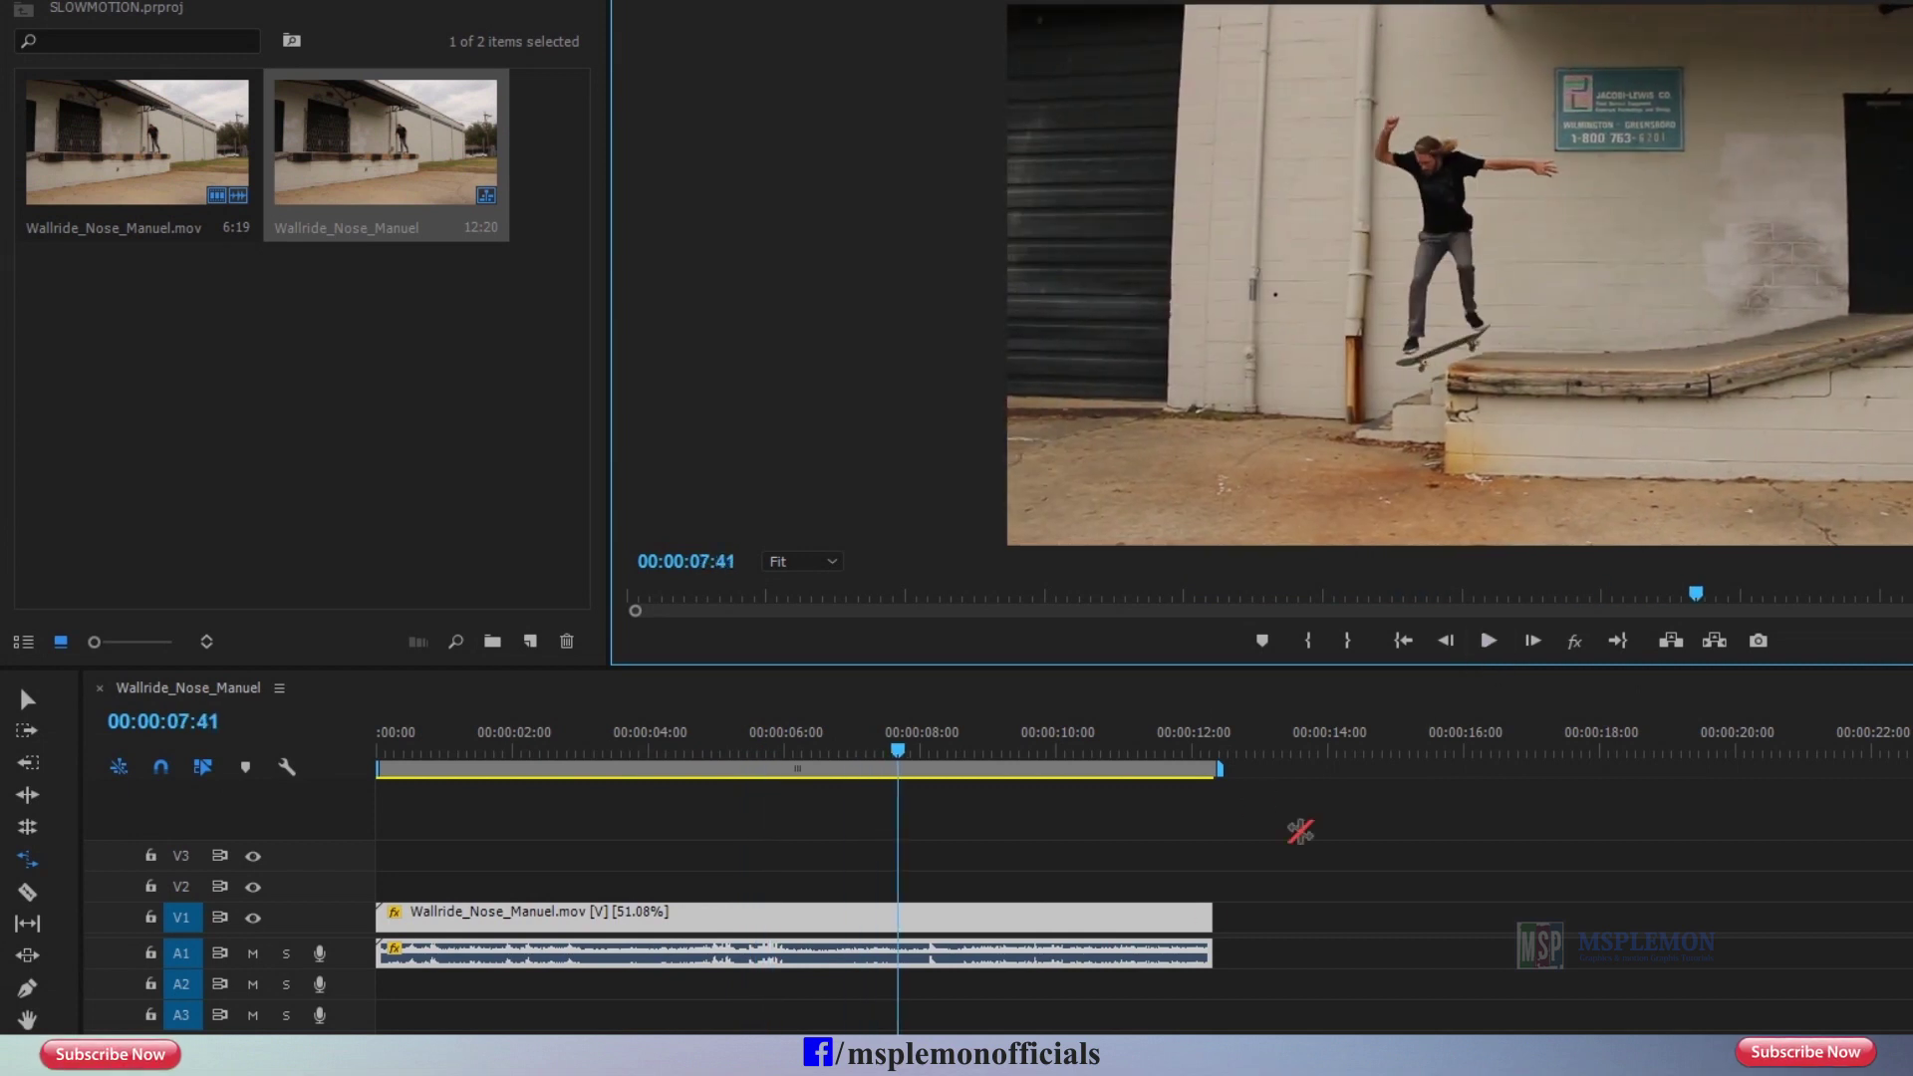
# Step: Shorten the clip to about 3:34 with the Rate Stretch tool and play the faster result from the start
pyautogui.moveTo(1212, 917); pyautogui.dragTo(616, 933)
pyautogui.press('Home')
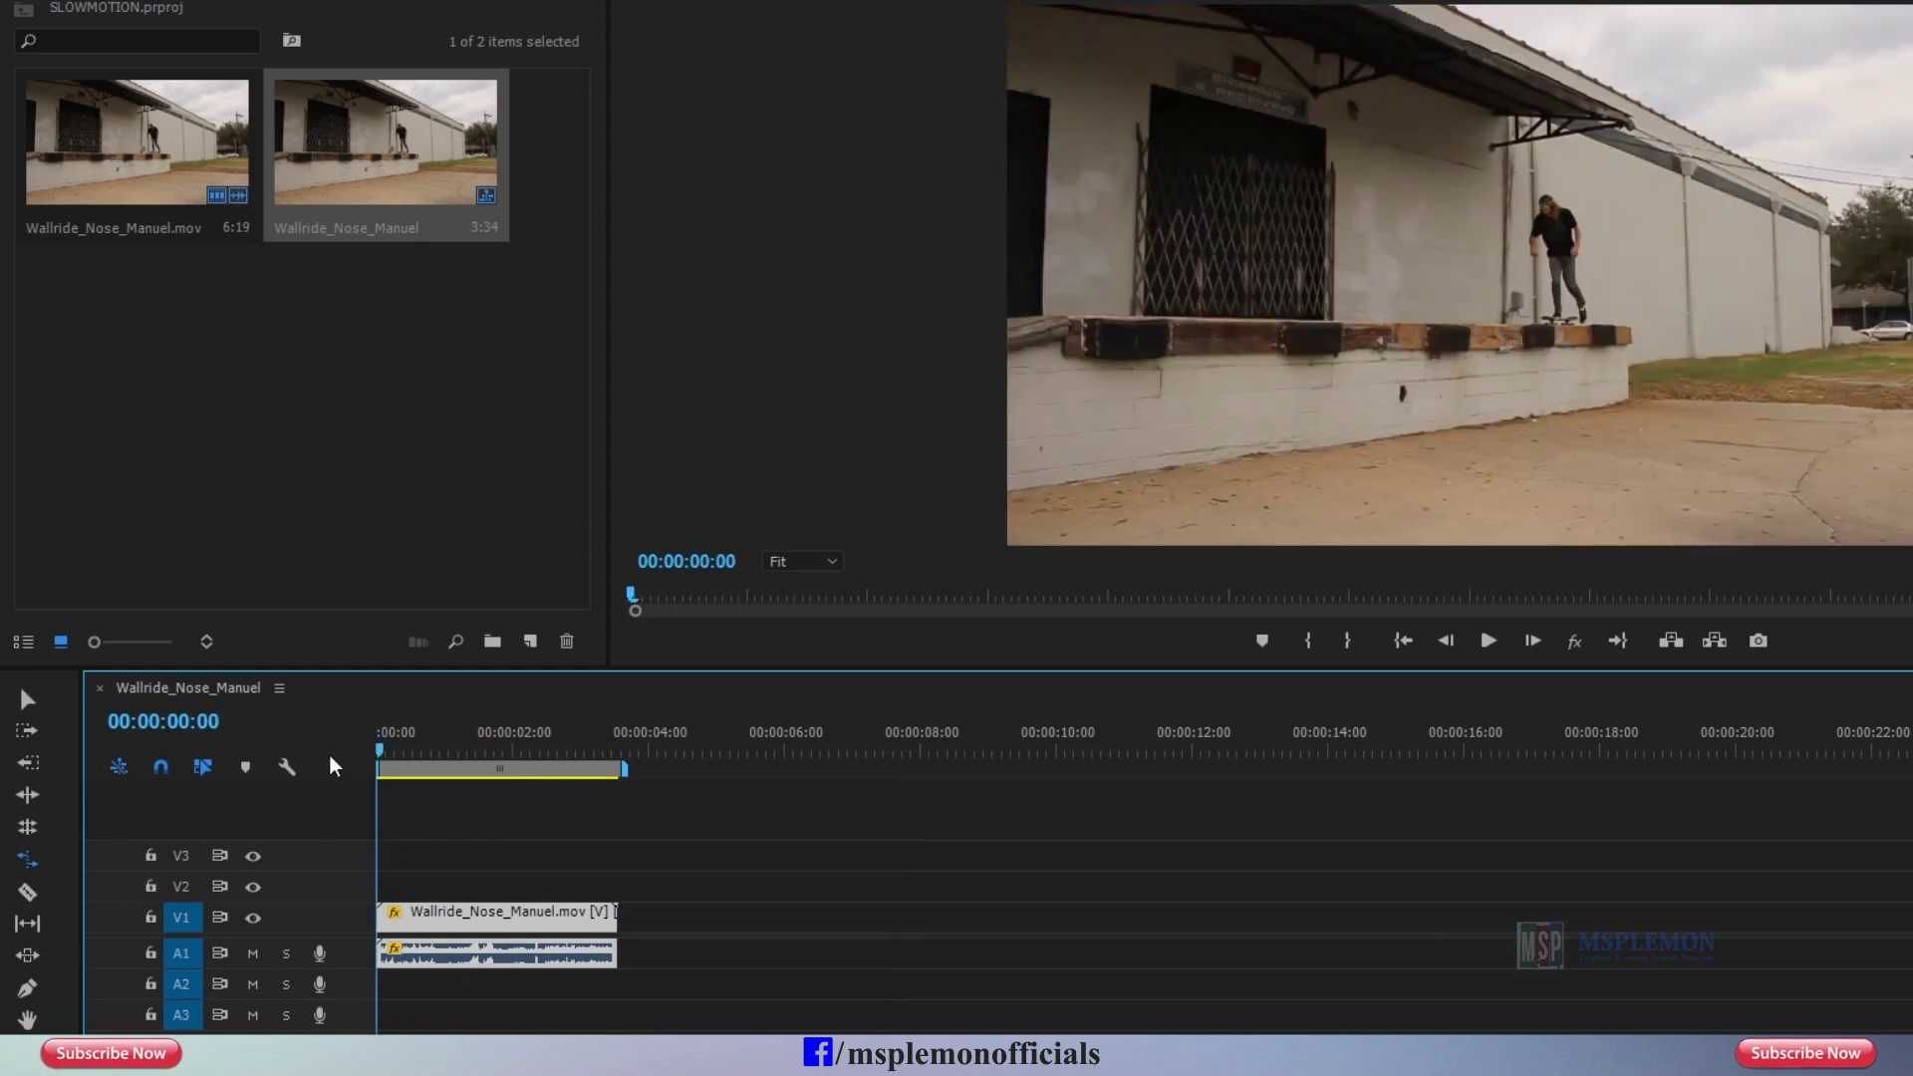
pyautogui.click(1495, 651)
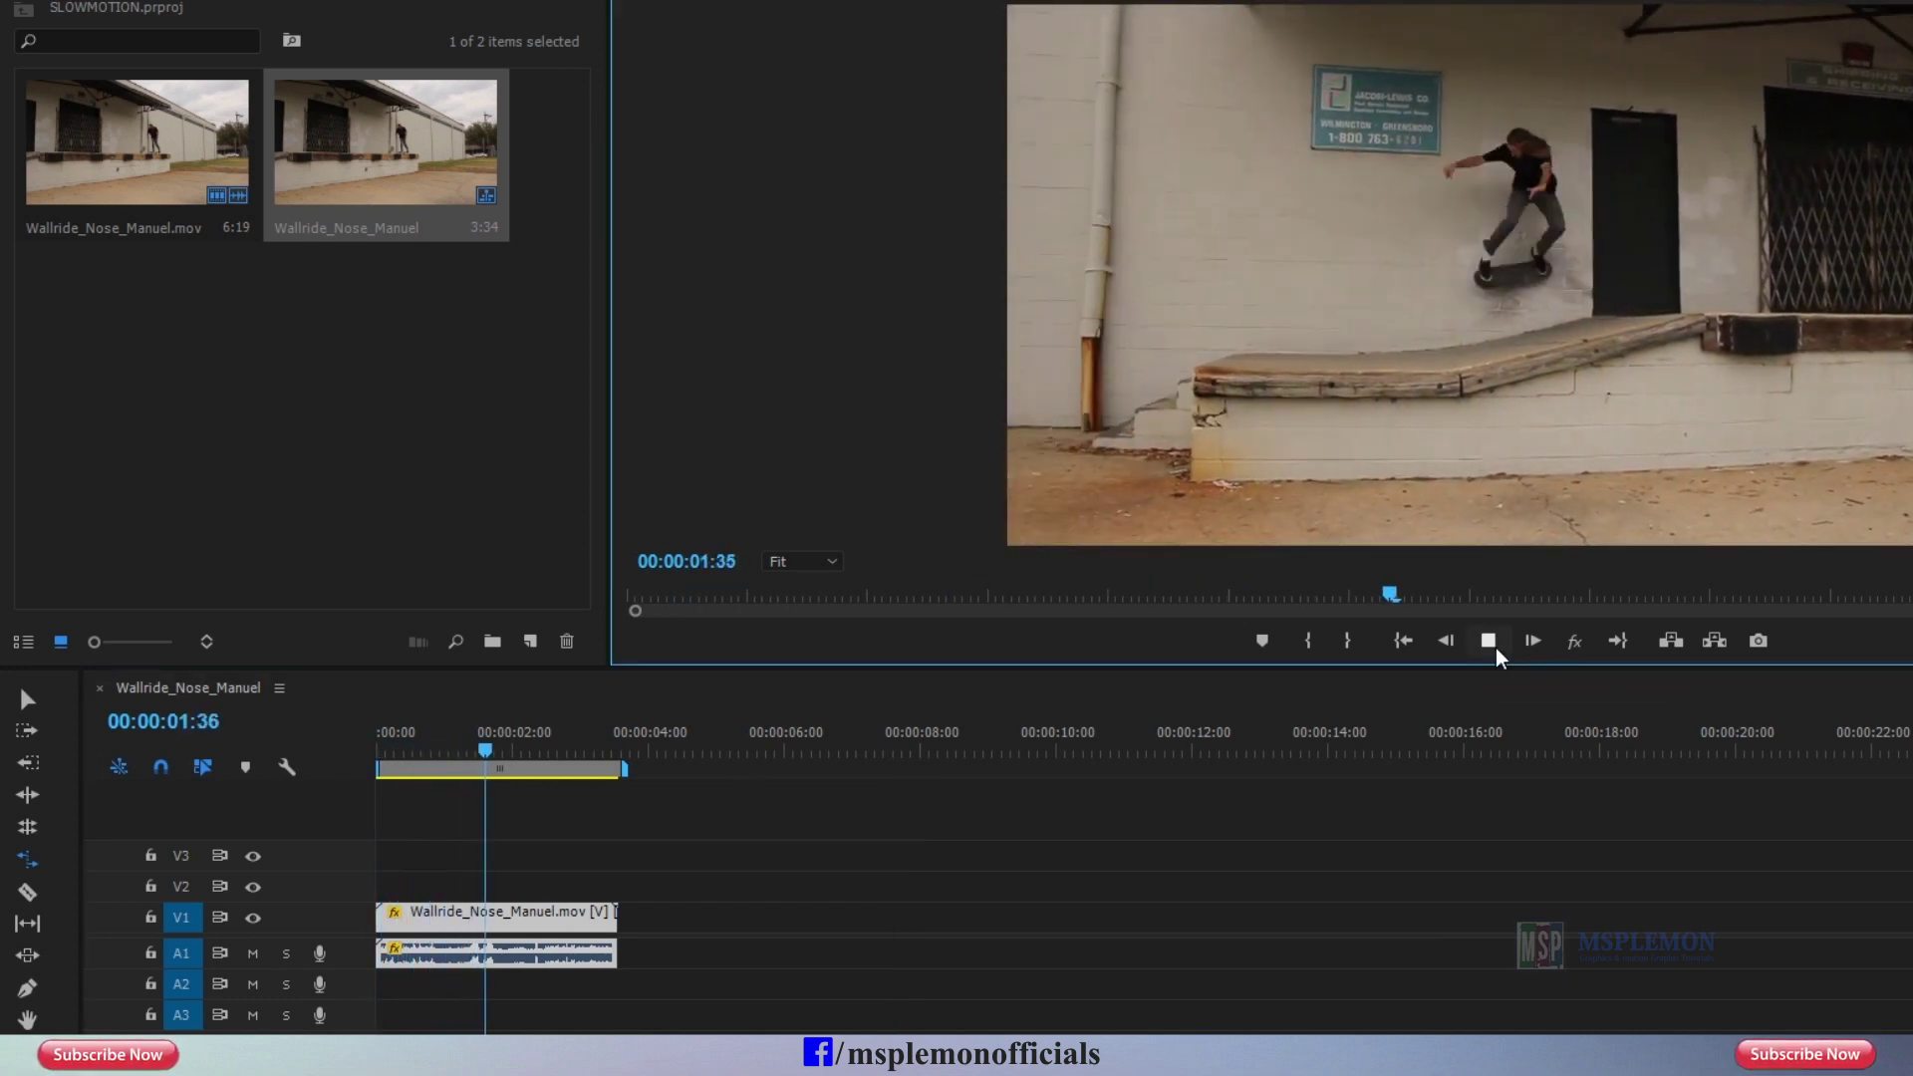
pyautogui.click(1495, 650)
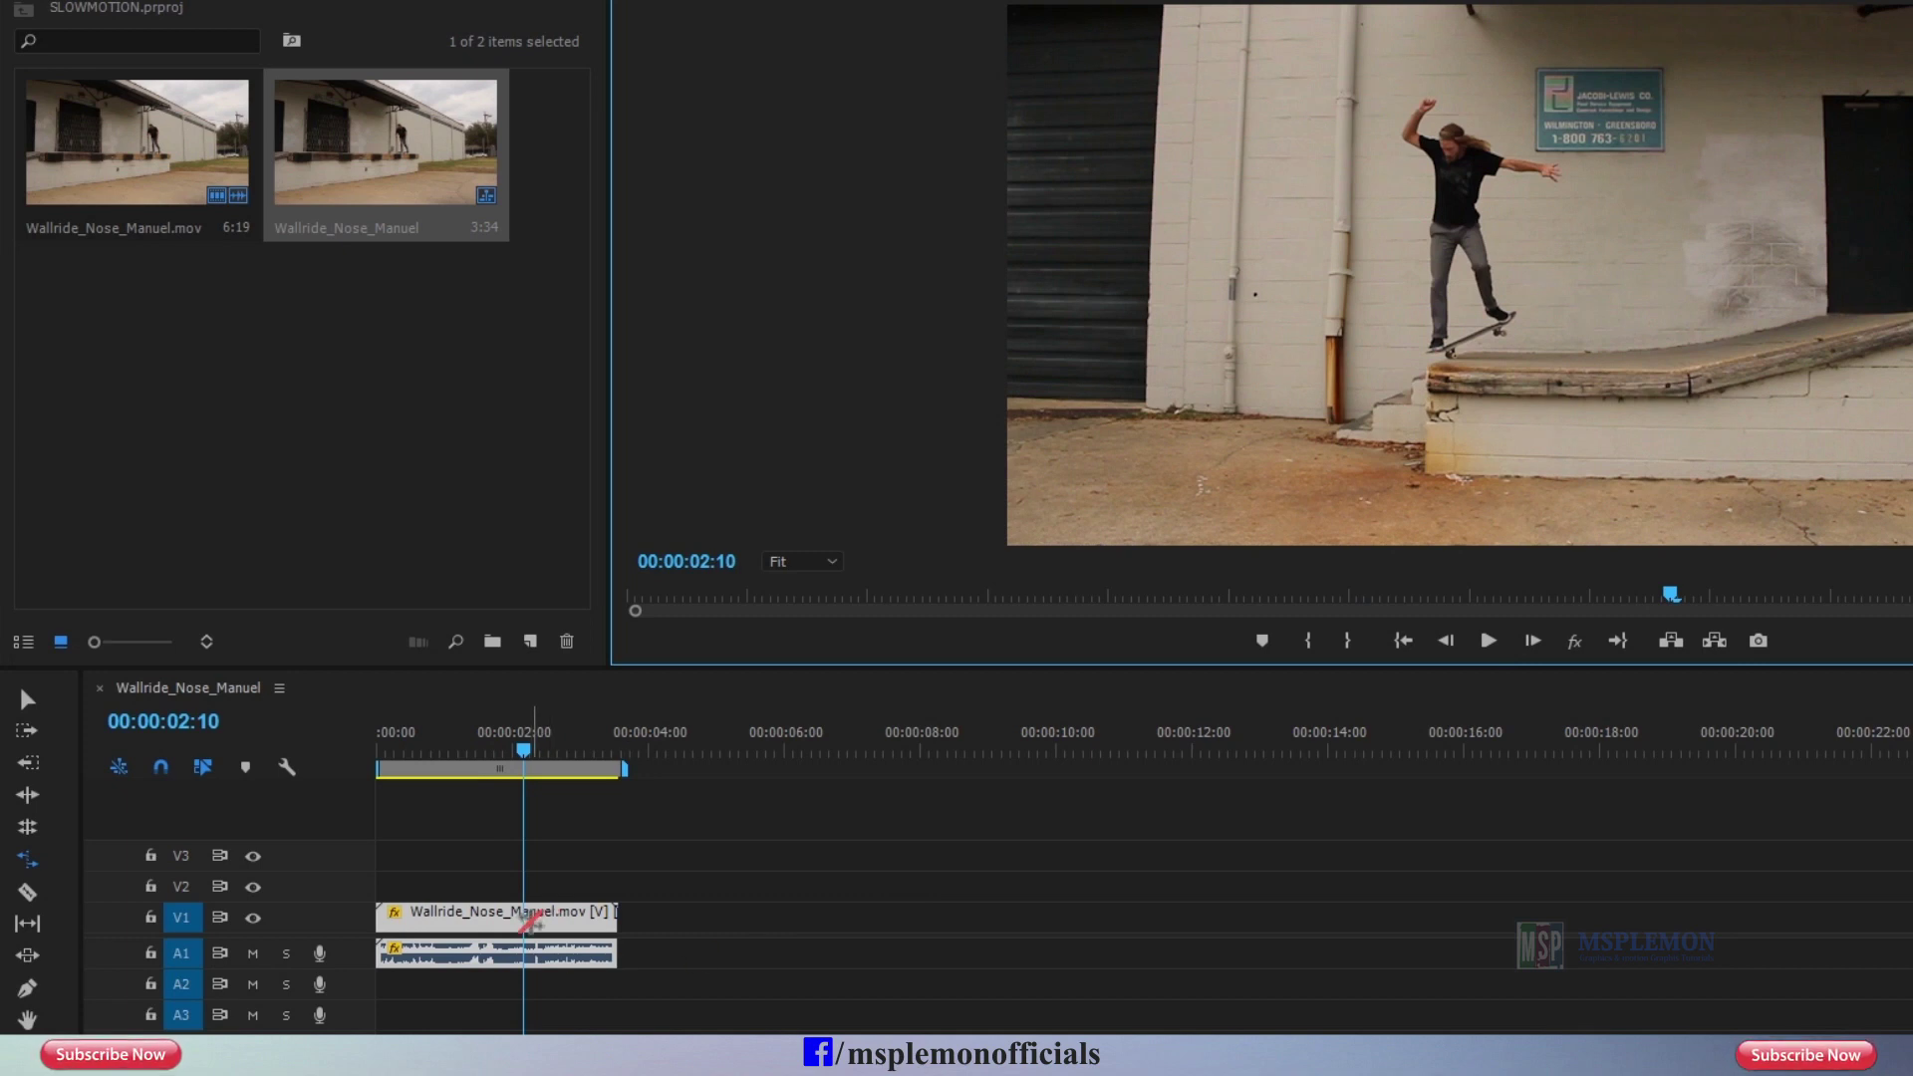
# Step: Return to the Selection tool and reset the rate-stretched clip's speed to 100%
pyautogui.click(28, 699)
pyautogui.rightClick(544, 915)
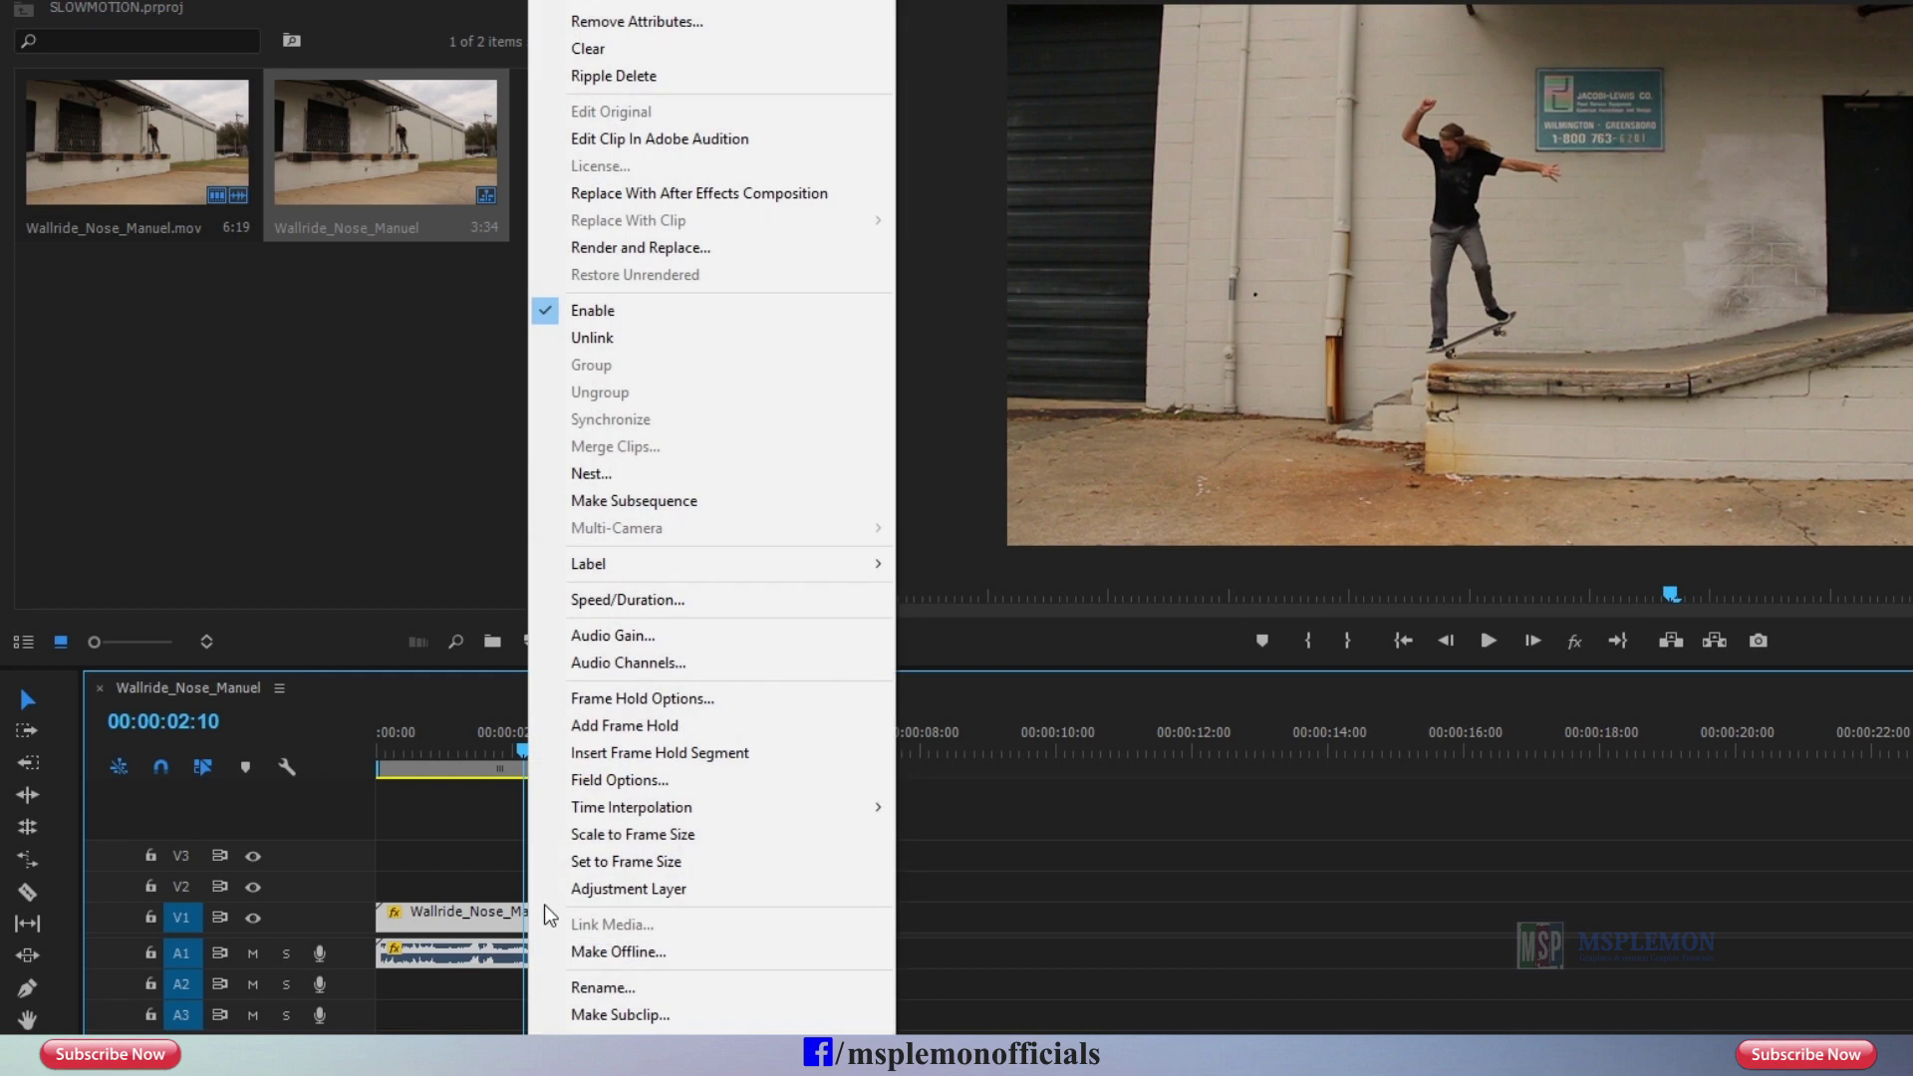
pyautogui.click(627, 600)
pyautogui.press('End')
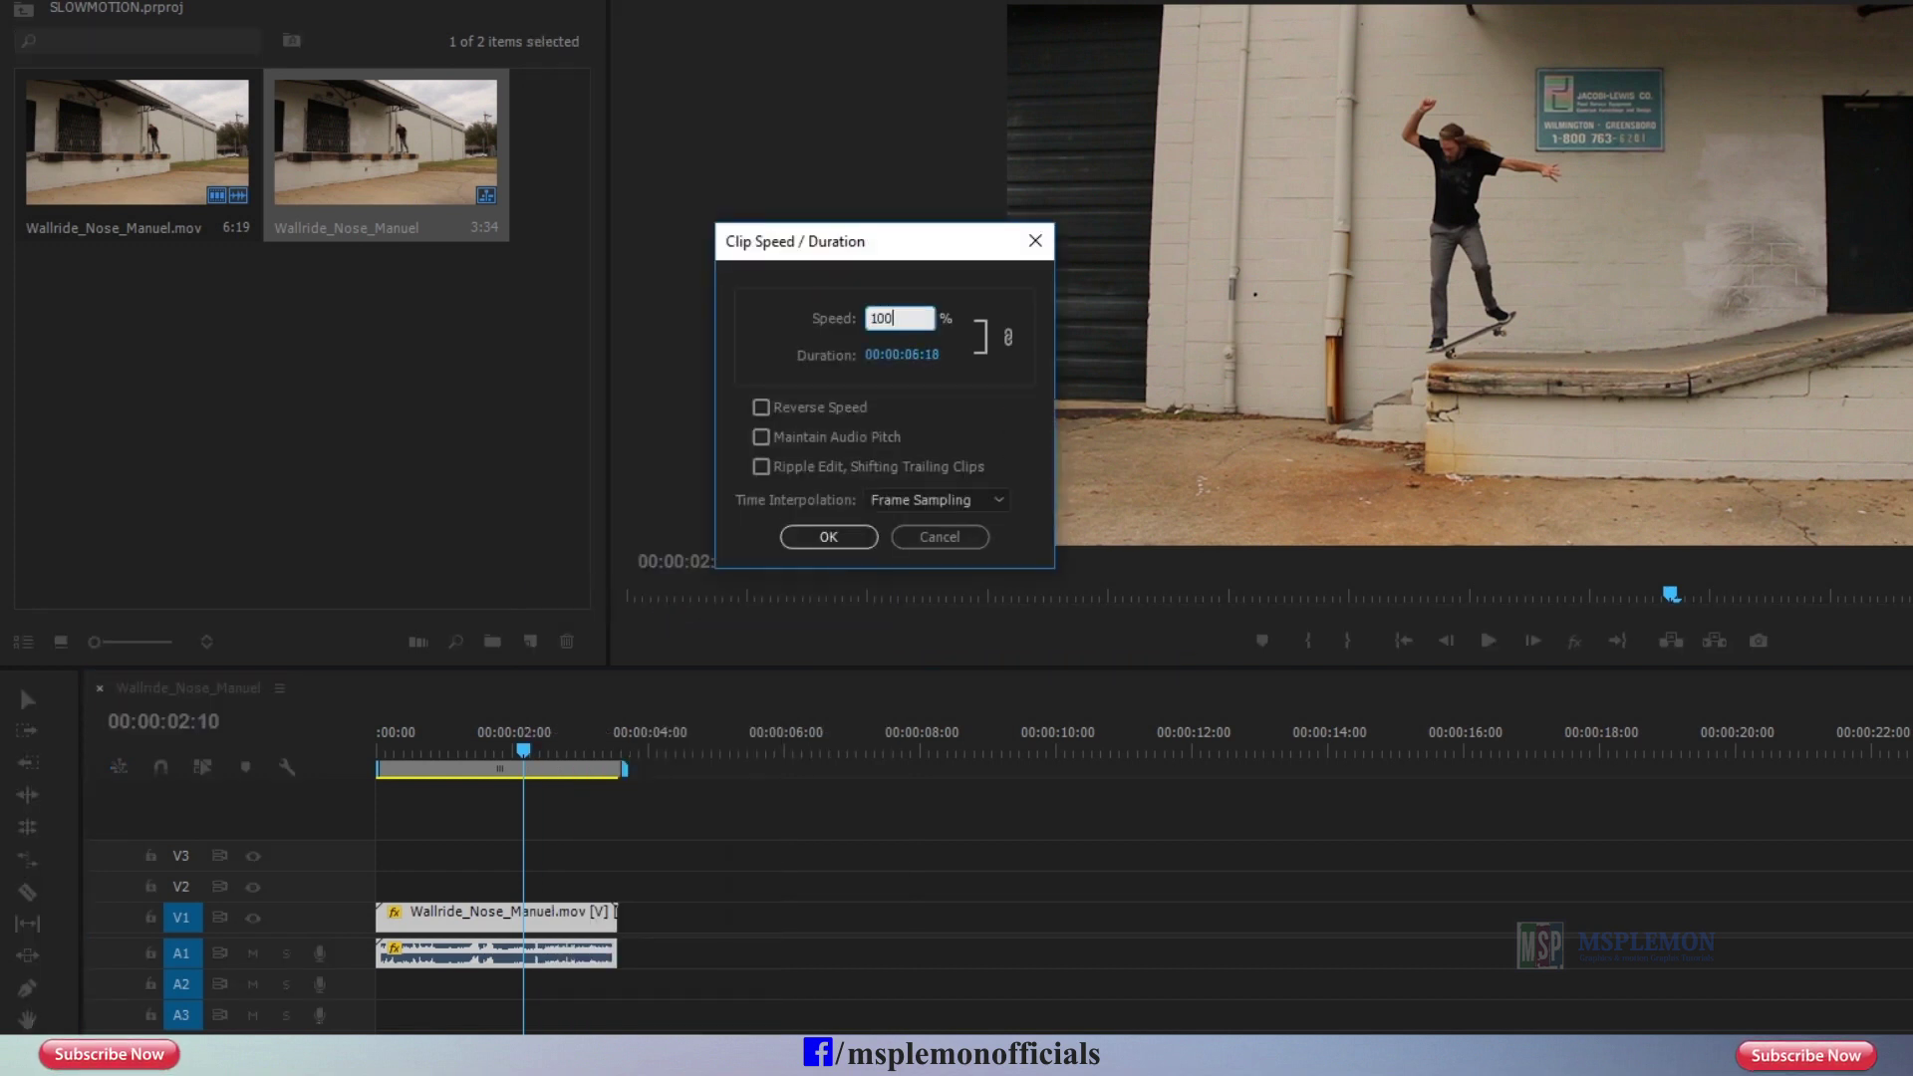
pyautogui.press('Return')
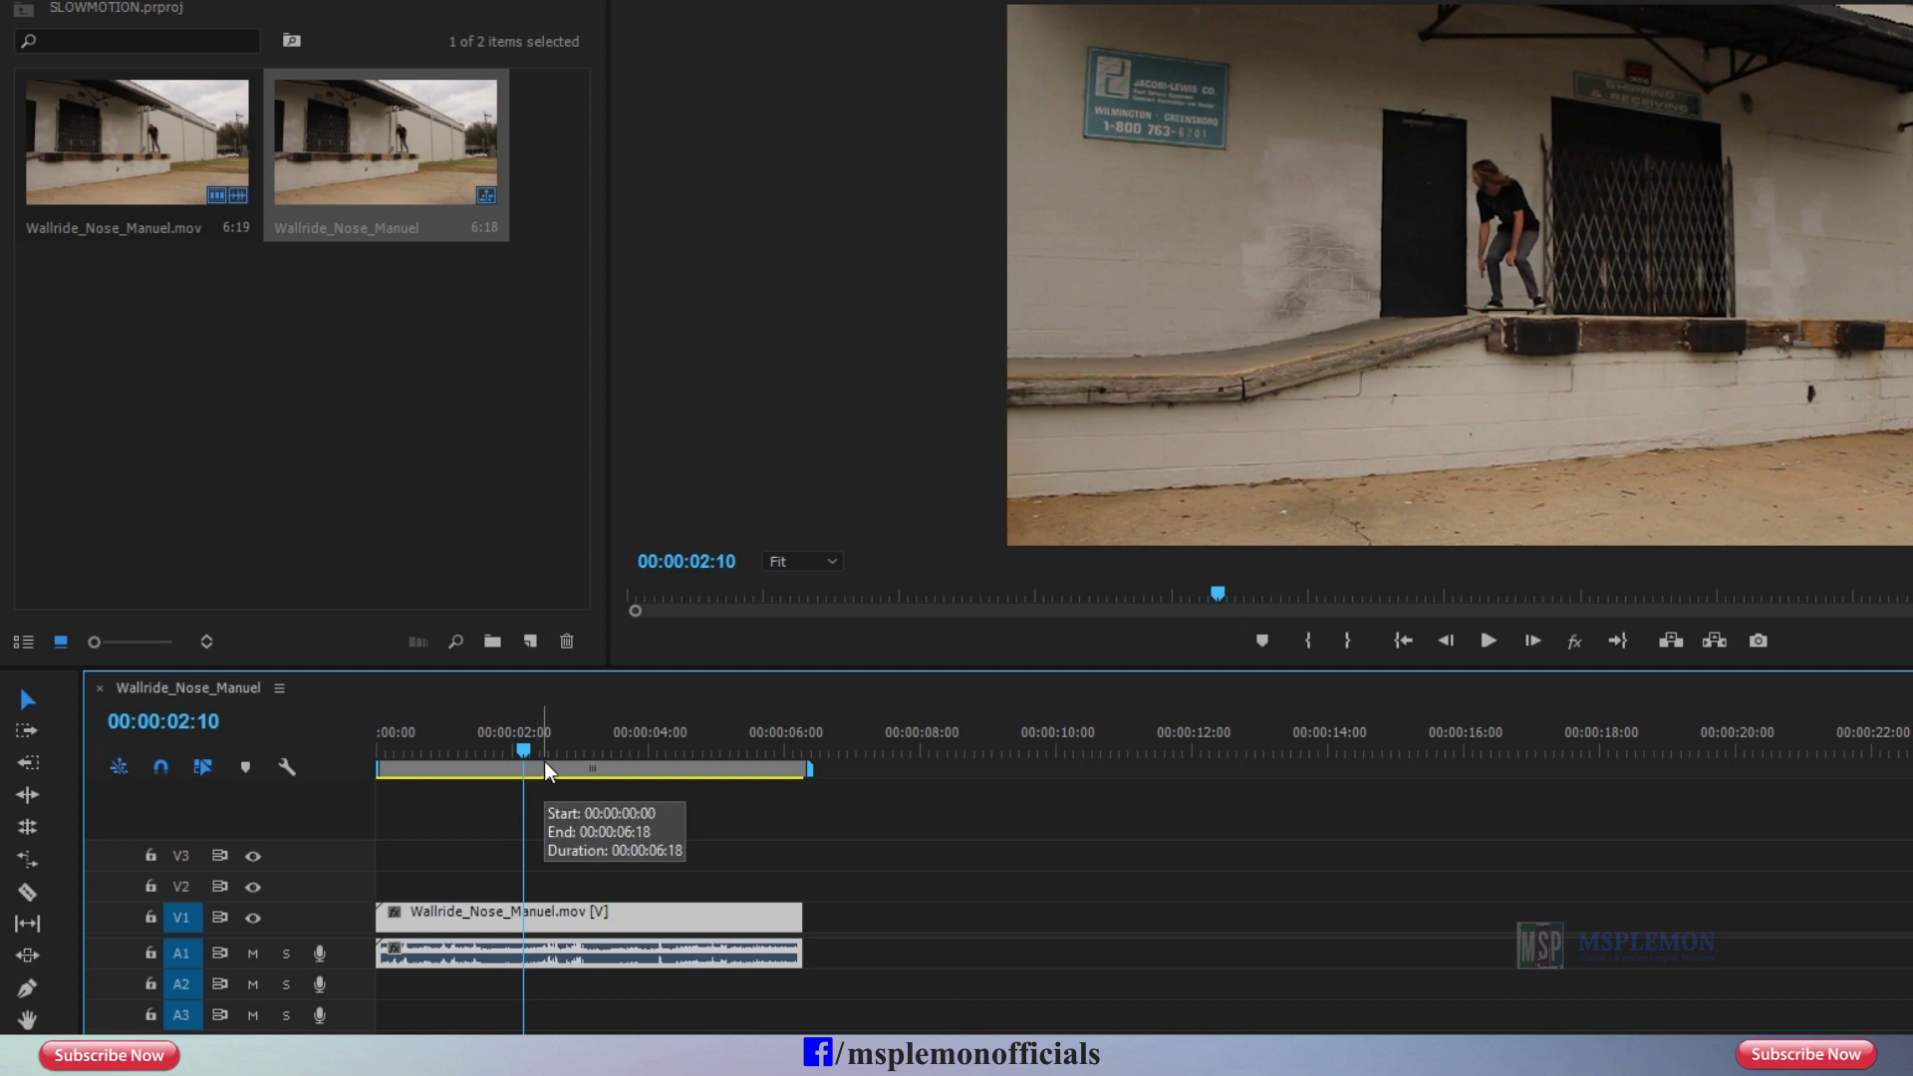
# Step: Move the playhead to 00:00:01:47 and expand the V1 track's height to show the clip thumbnail
pyautogui.click(519, 752)
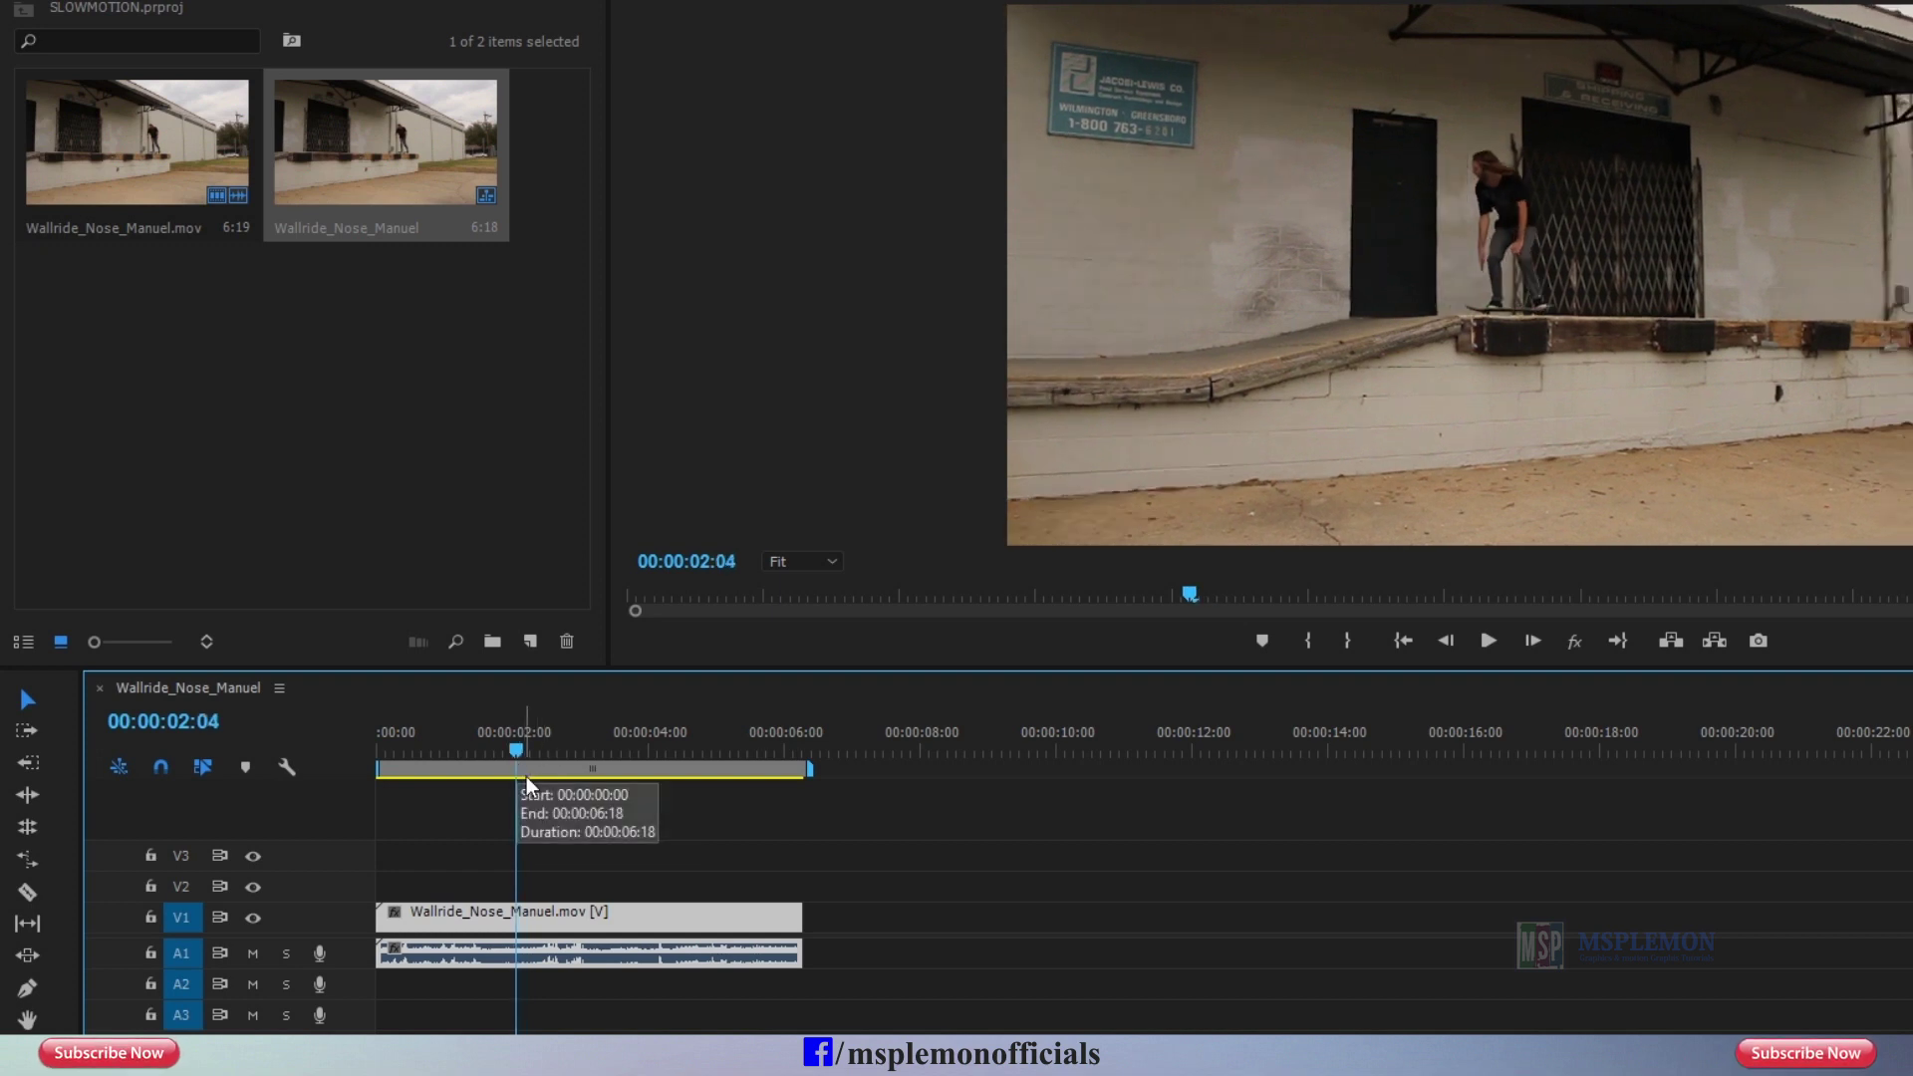
pyautogui.moveTo(516, 755); pyautogui.dragTo(496, 759)
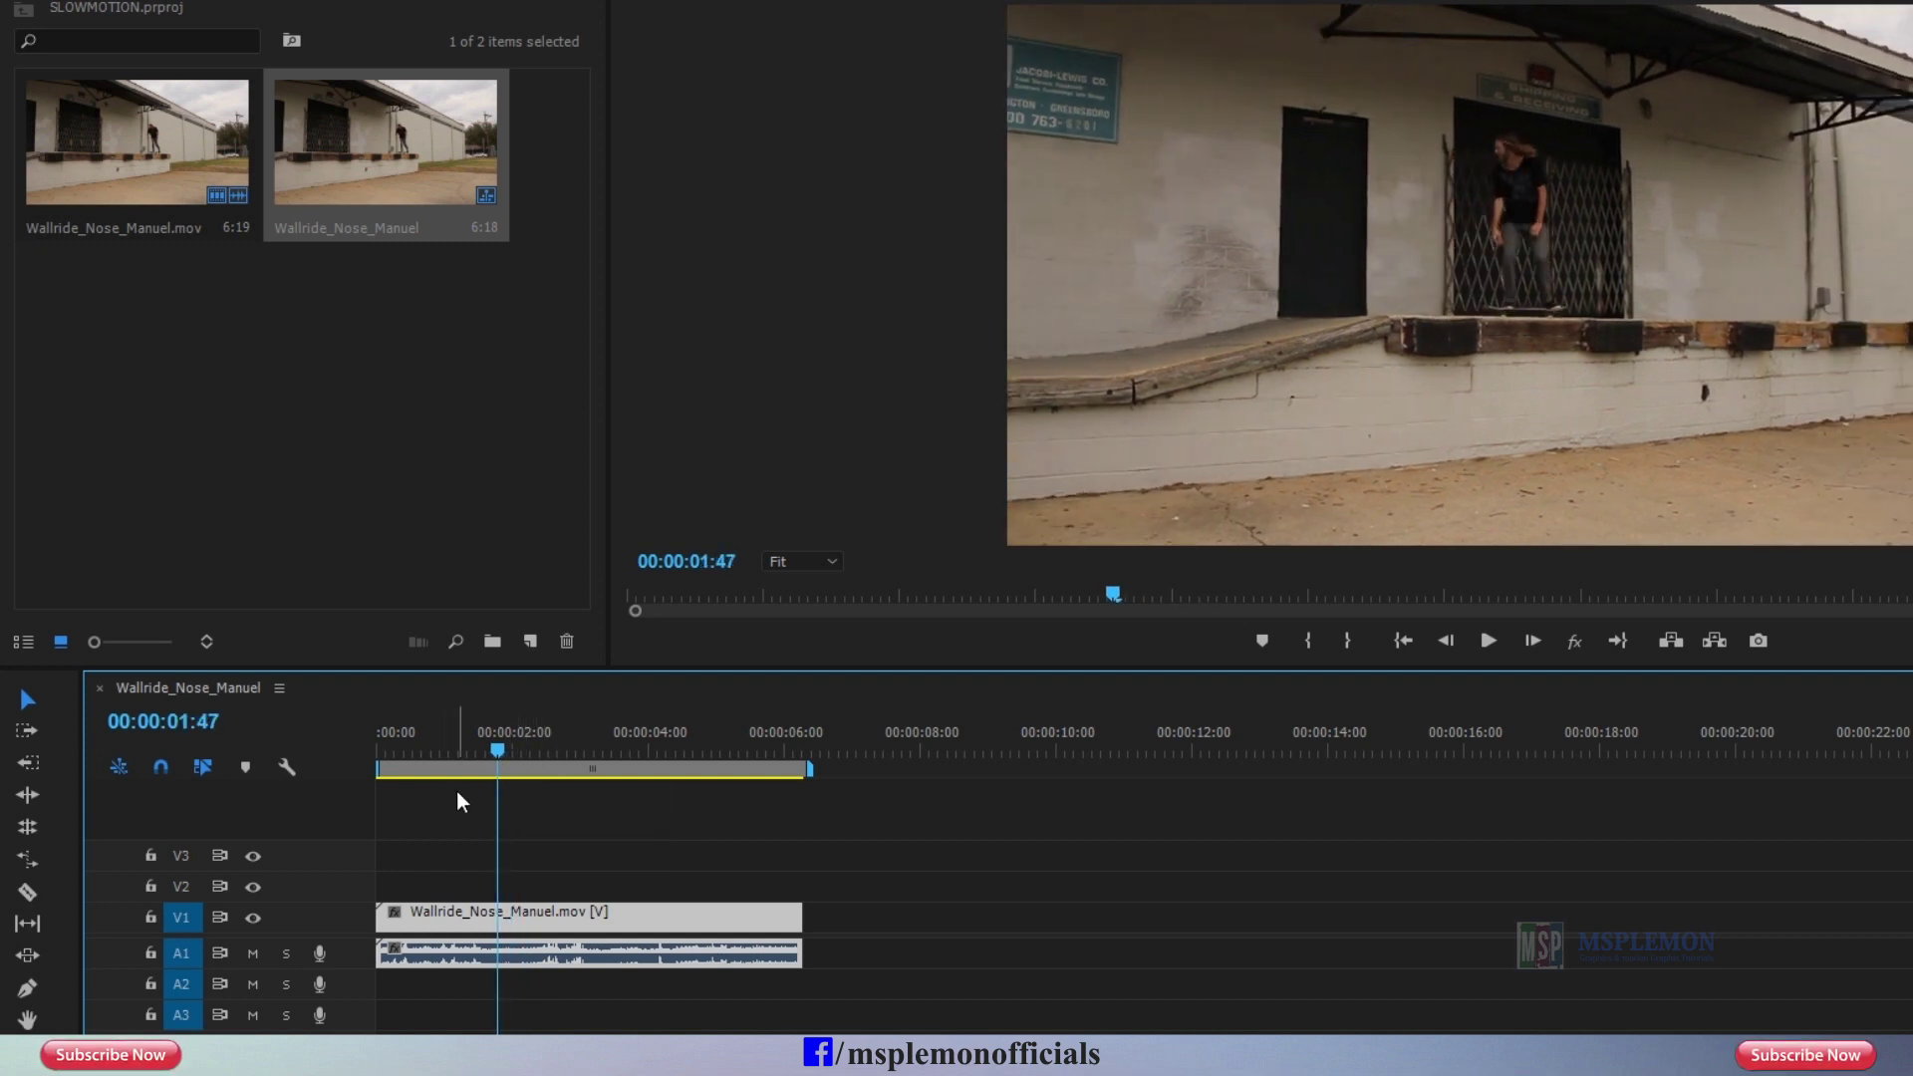
pyautogui.moveTo(348, 907); pyautogui.dragTo(360, 841)
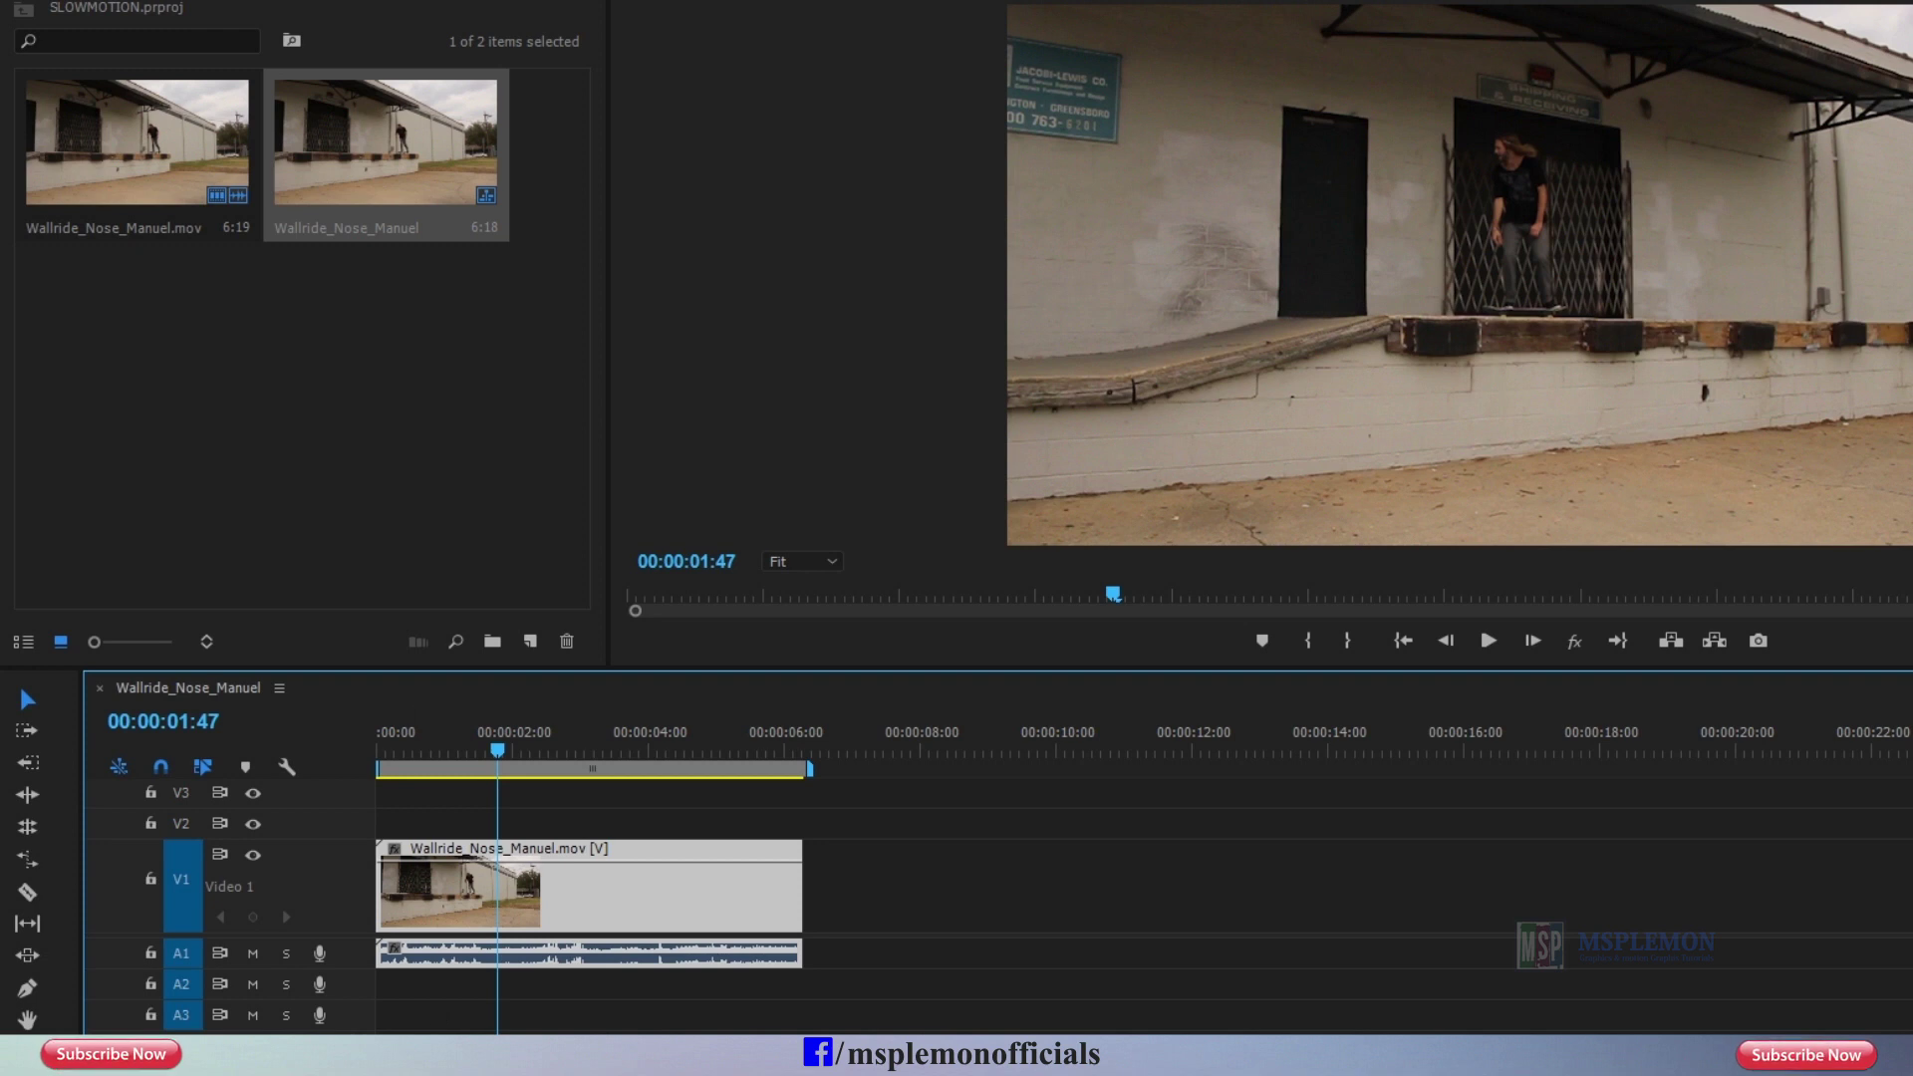
pyautogui.press('=')
pyautogui.press('=')
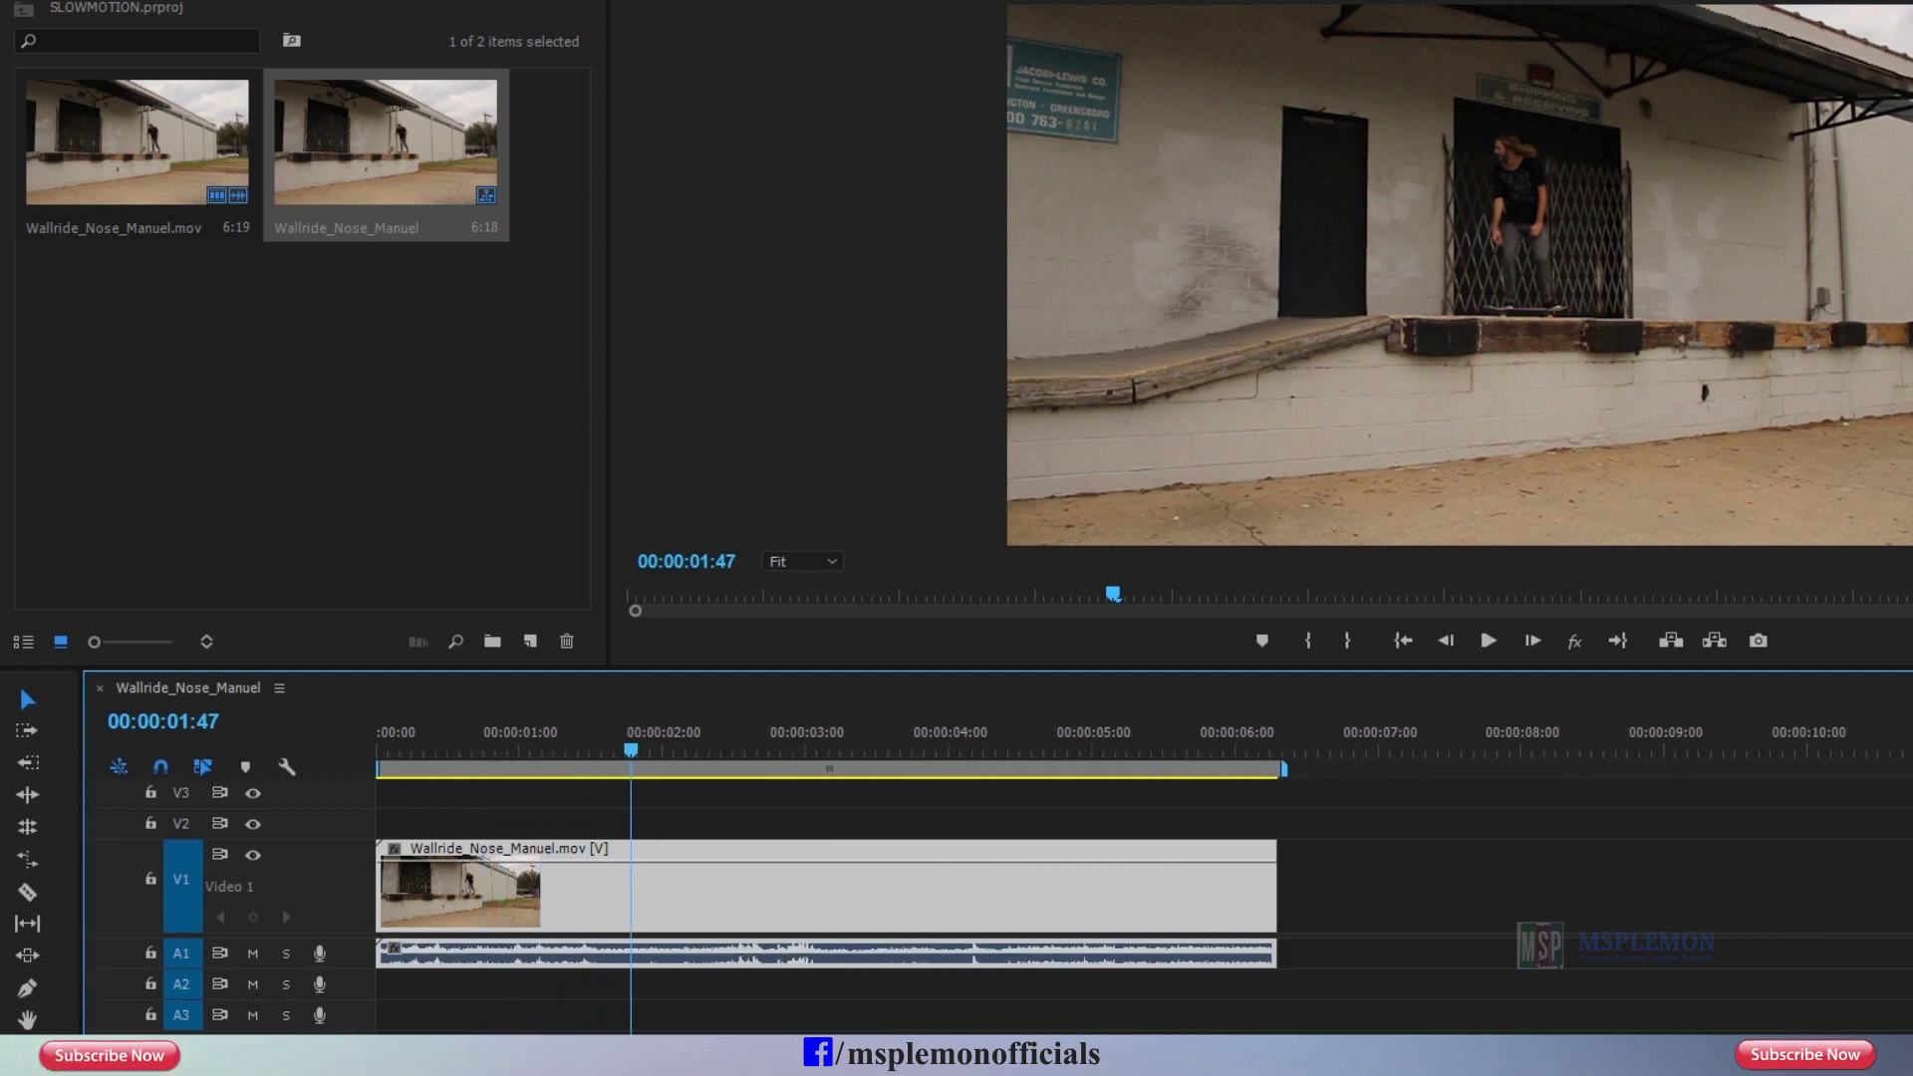
pyautogui.press('=')
pyautogui.press('=')
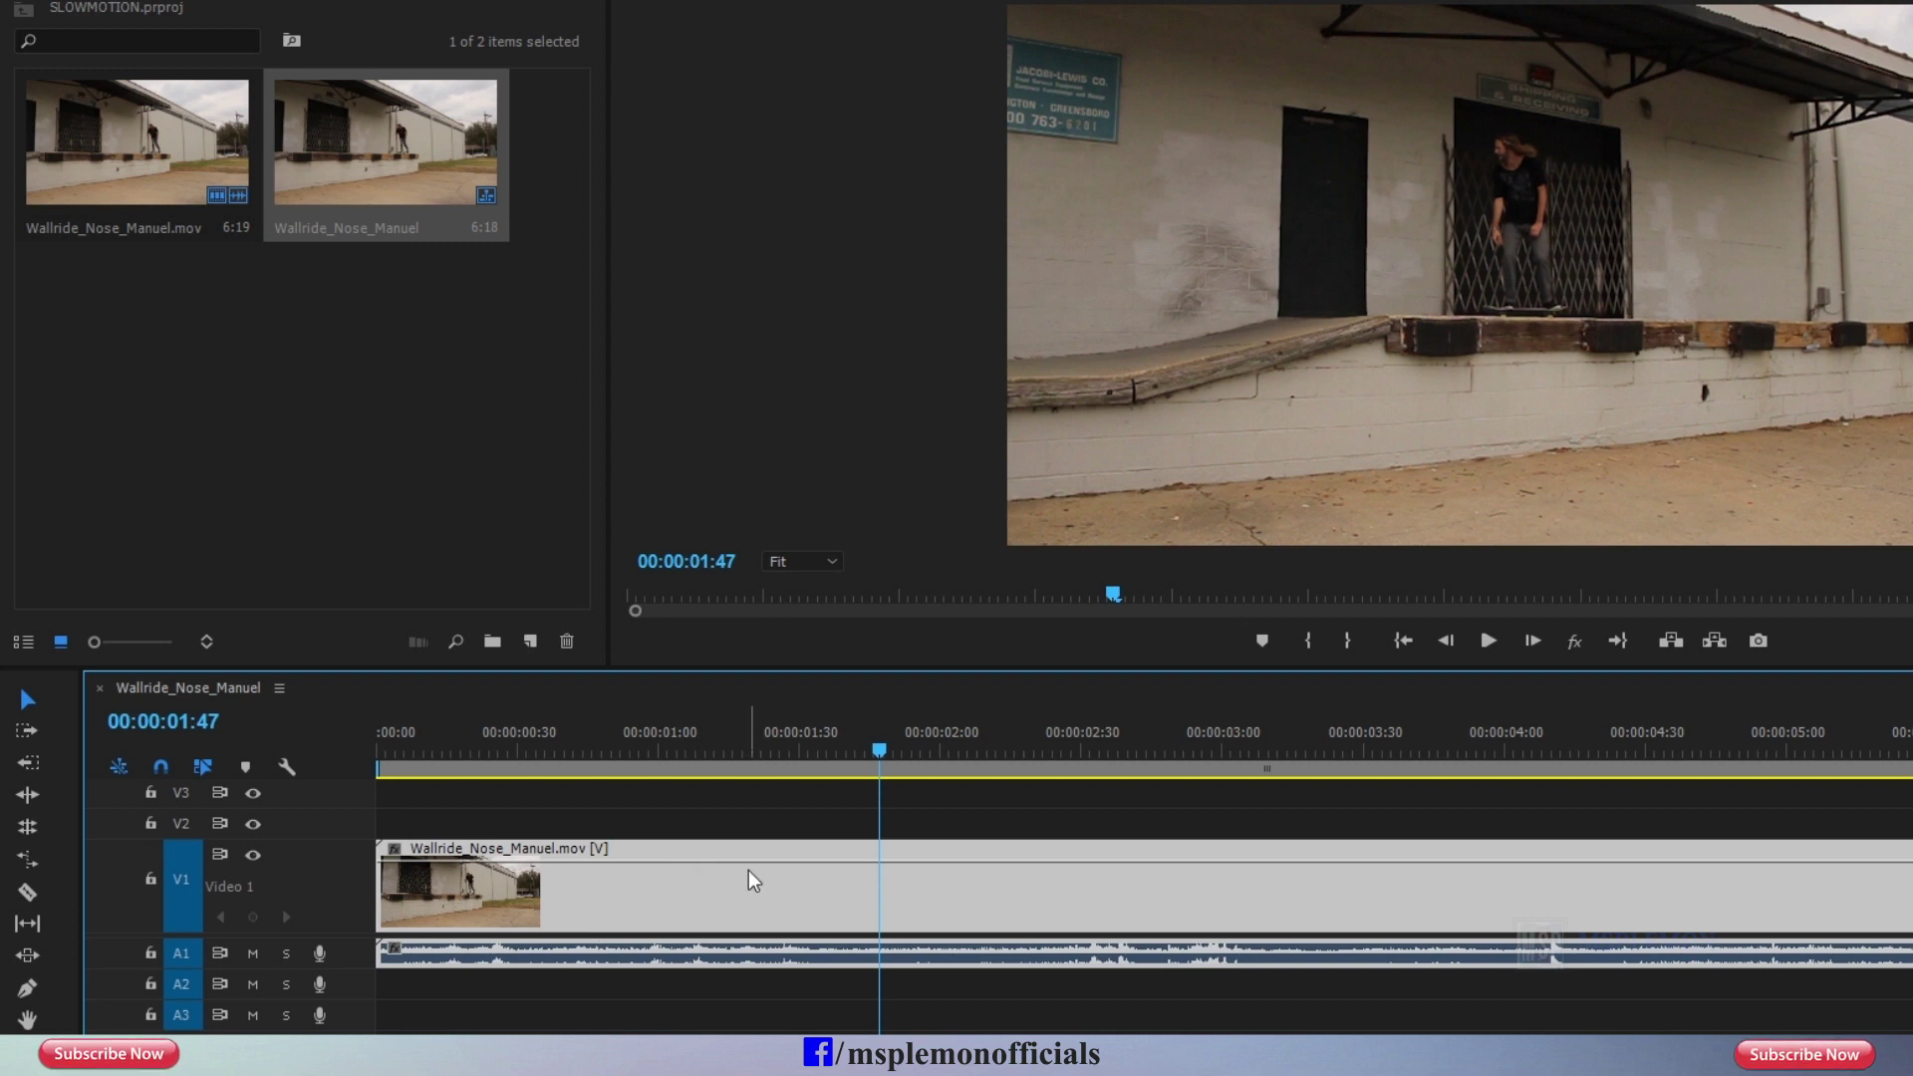
# Step: Try lowering the V1 clip's opacity line until the picture darkens and raise it back to full opacity
pyautogui.moveTo(877, 858); pyautogui.dragTo(864, 913)
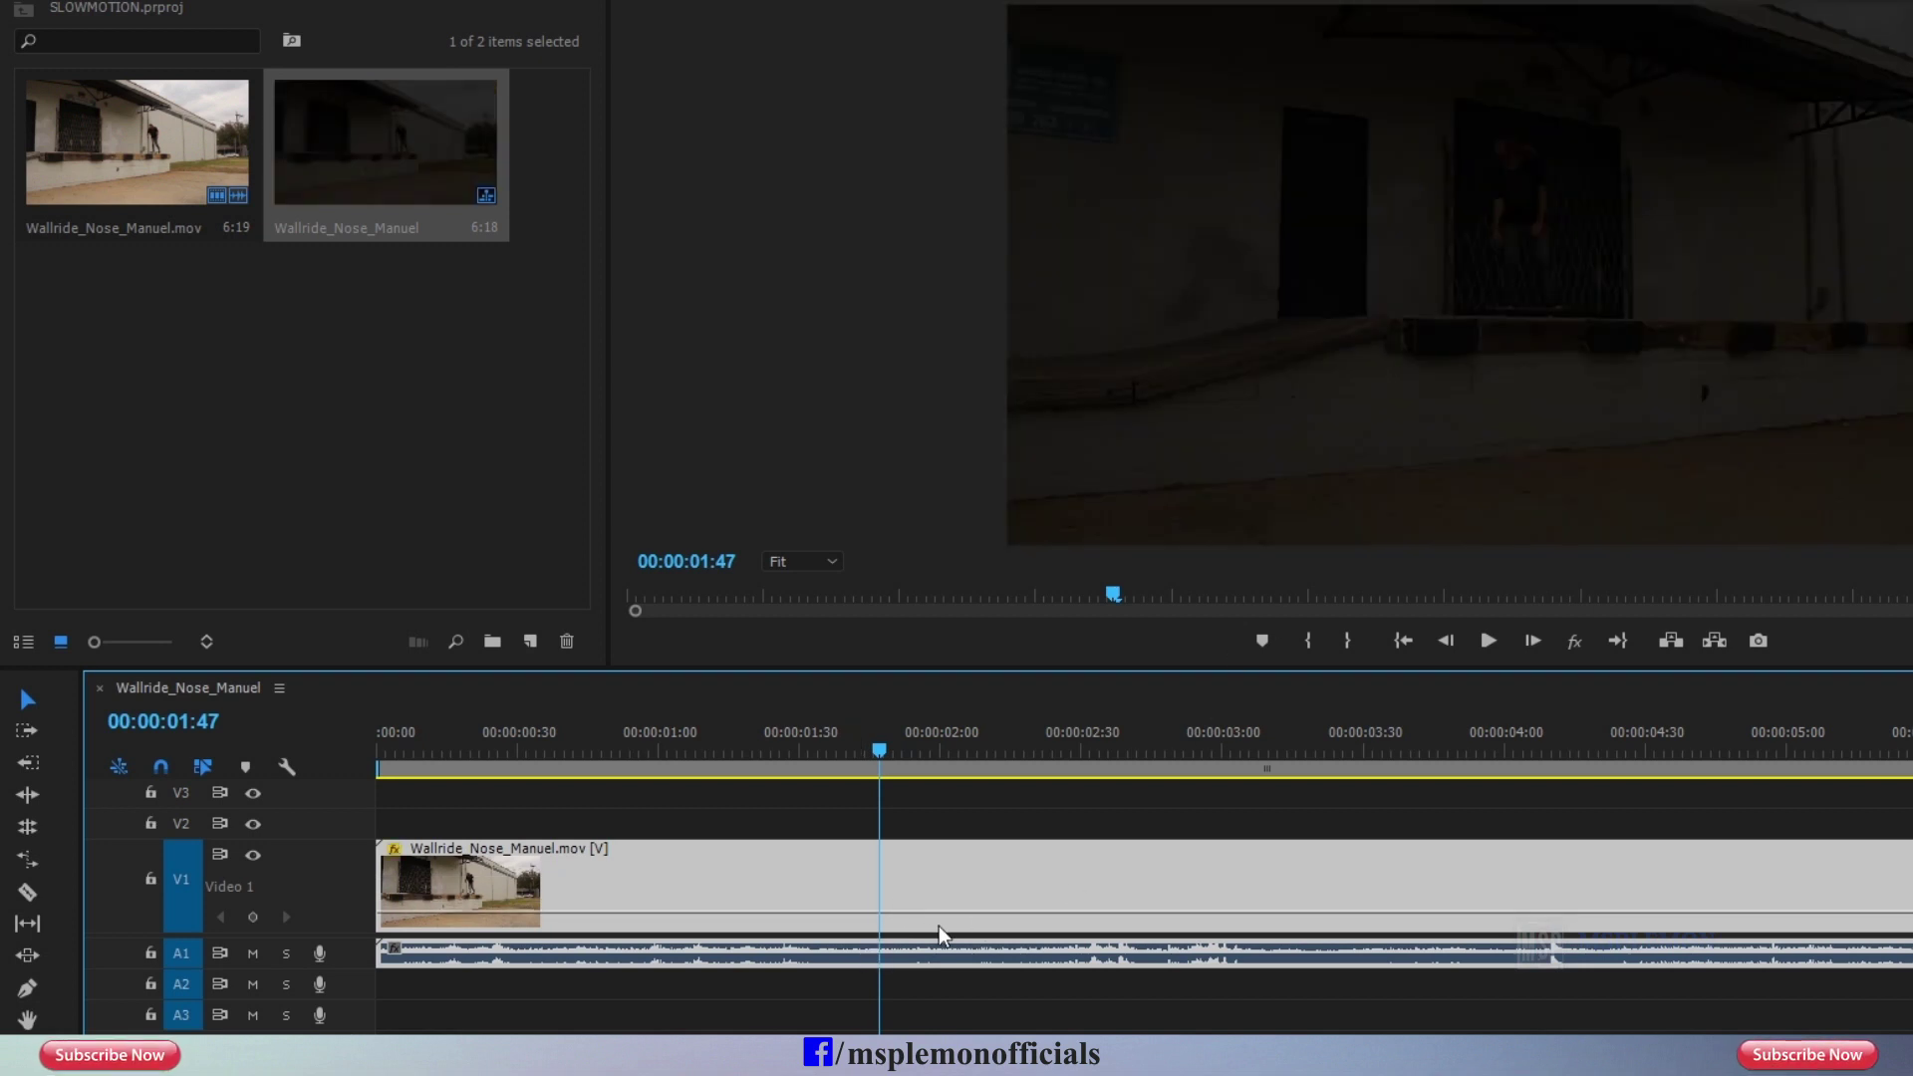
pyautogui.moveTo(865, 910); pyautogui.dragTo(930, 751)
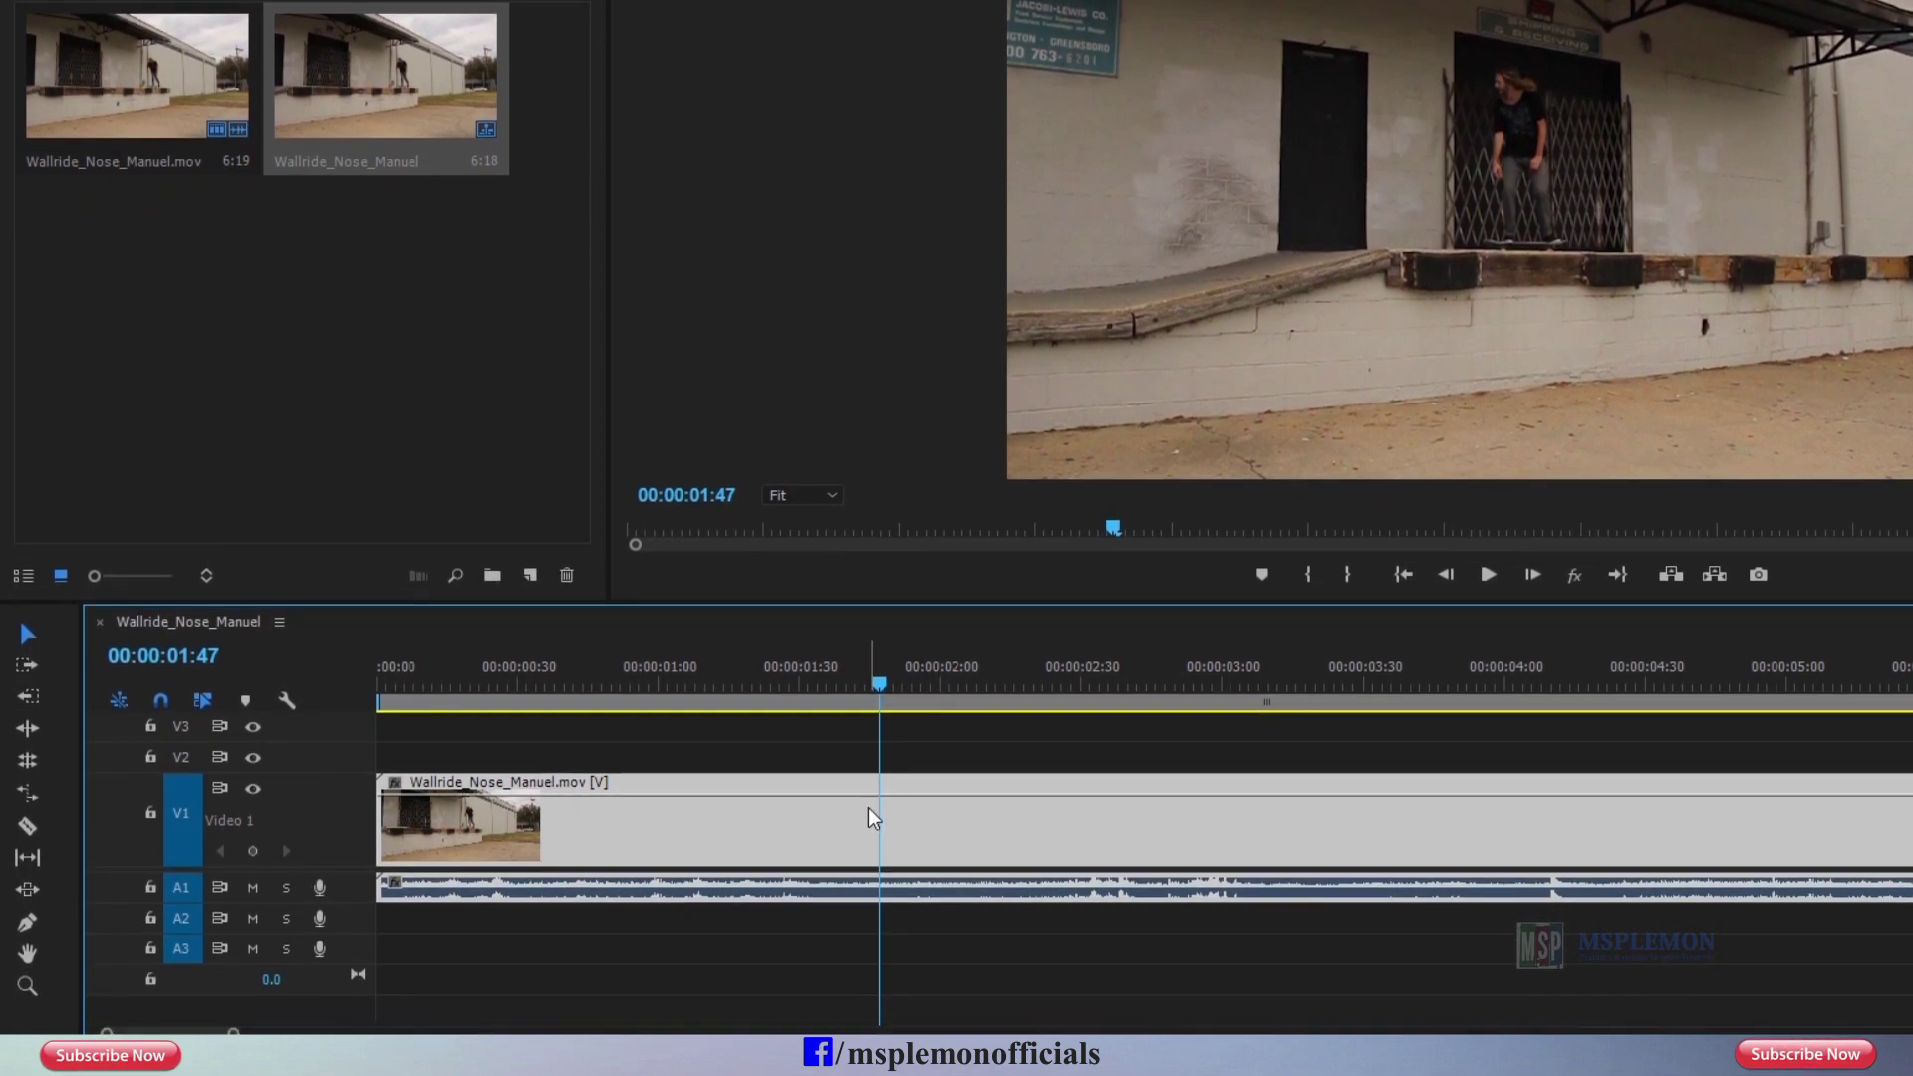
# Step: Show the Time Remapping Speed keyframes on the V1 clip instead of opacity
pyautogui.rightClick(877, 784)
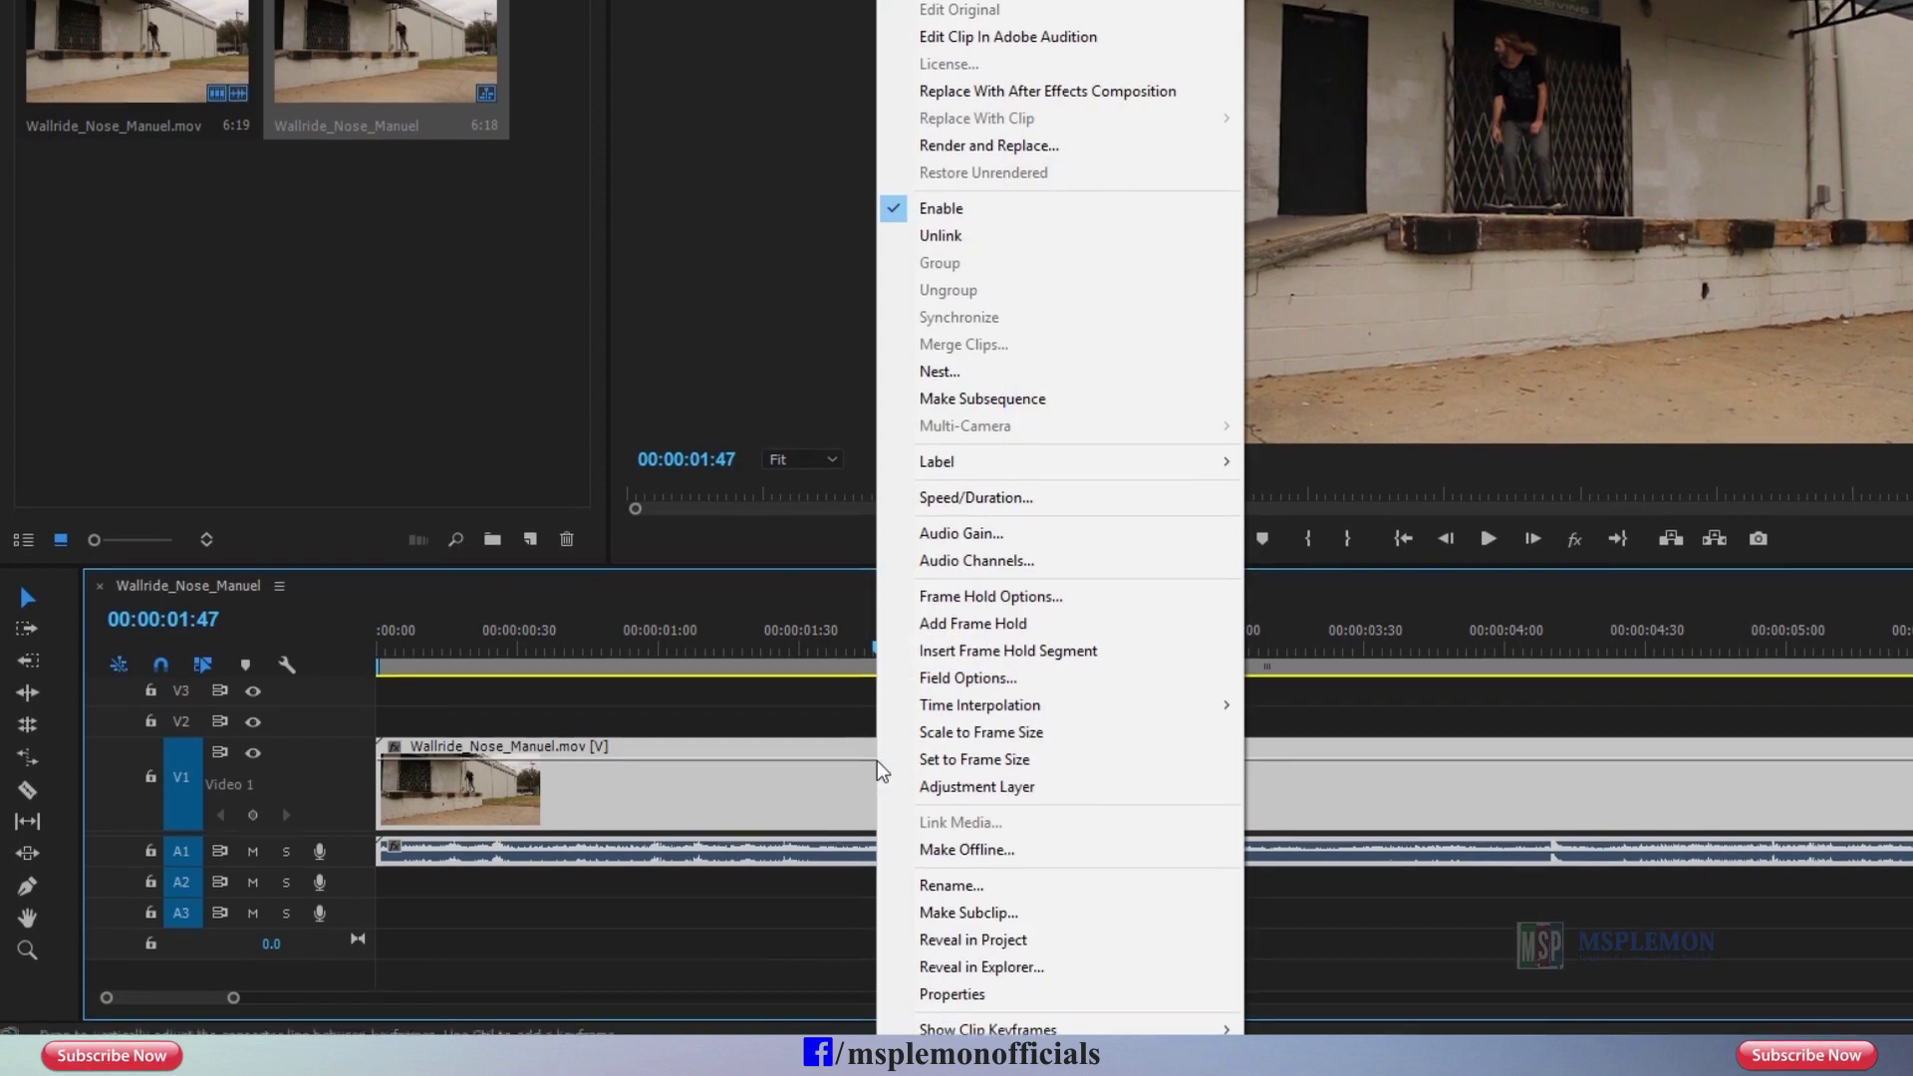
pyautogui.moveTo(1032, 1018)
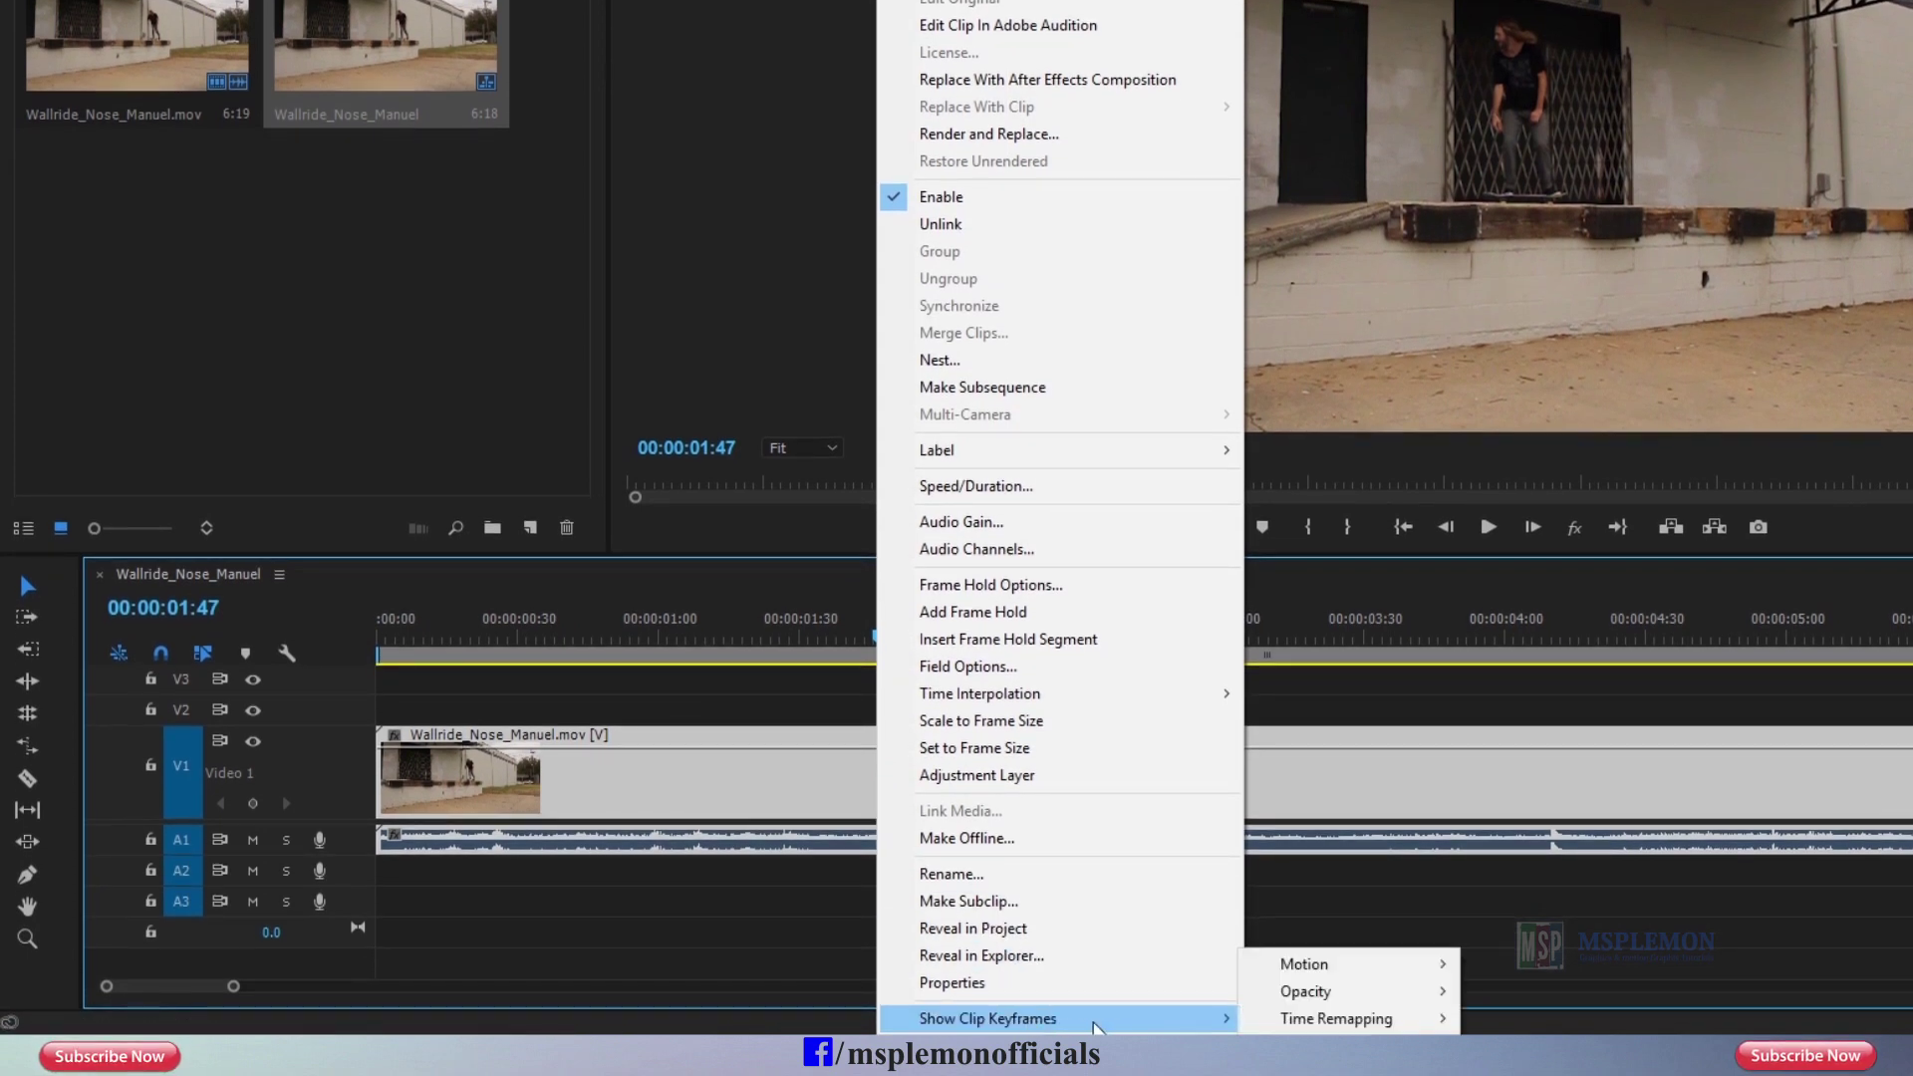
pyautogui.moveTo(1307, 1022)
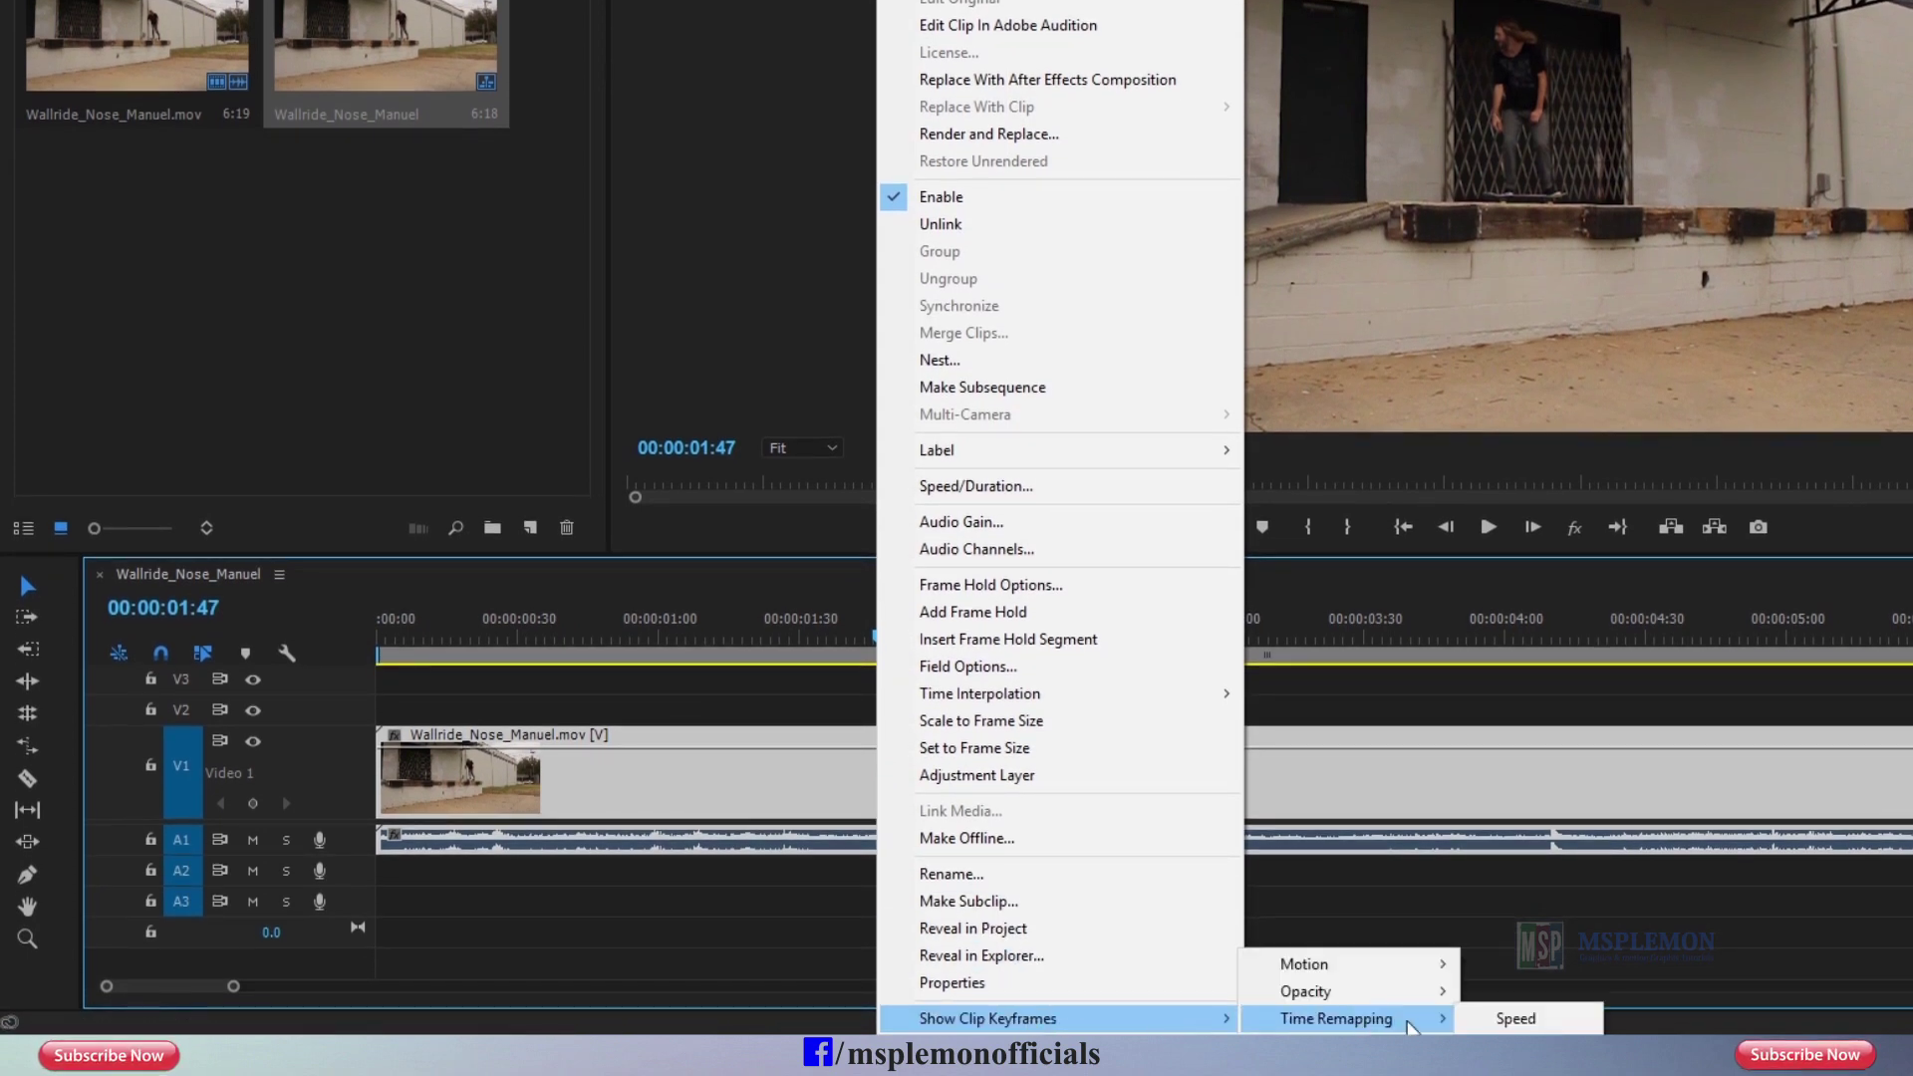
pyautogui.click(1499, 1021)
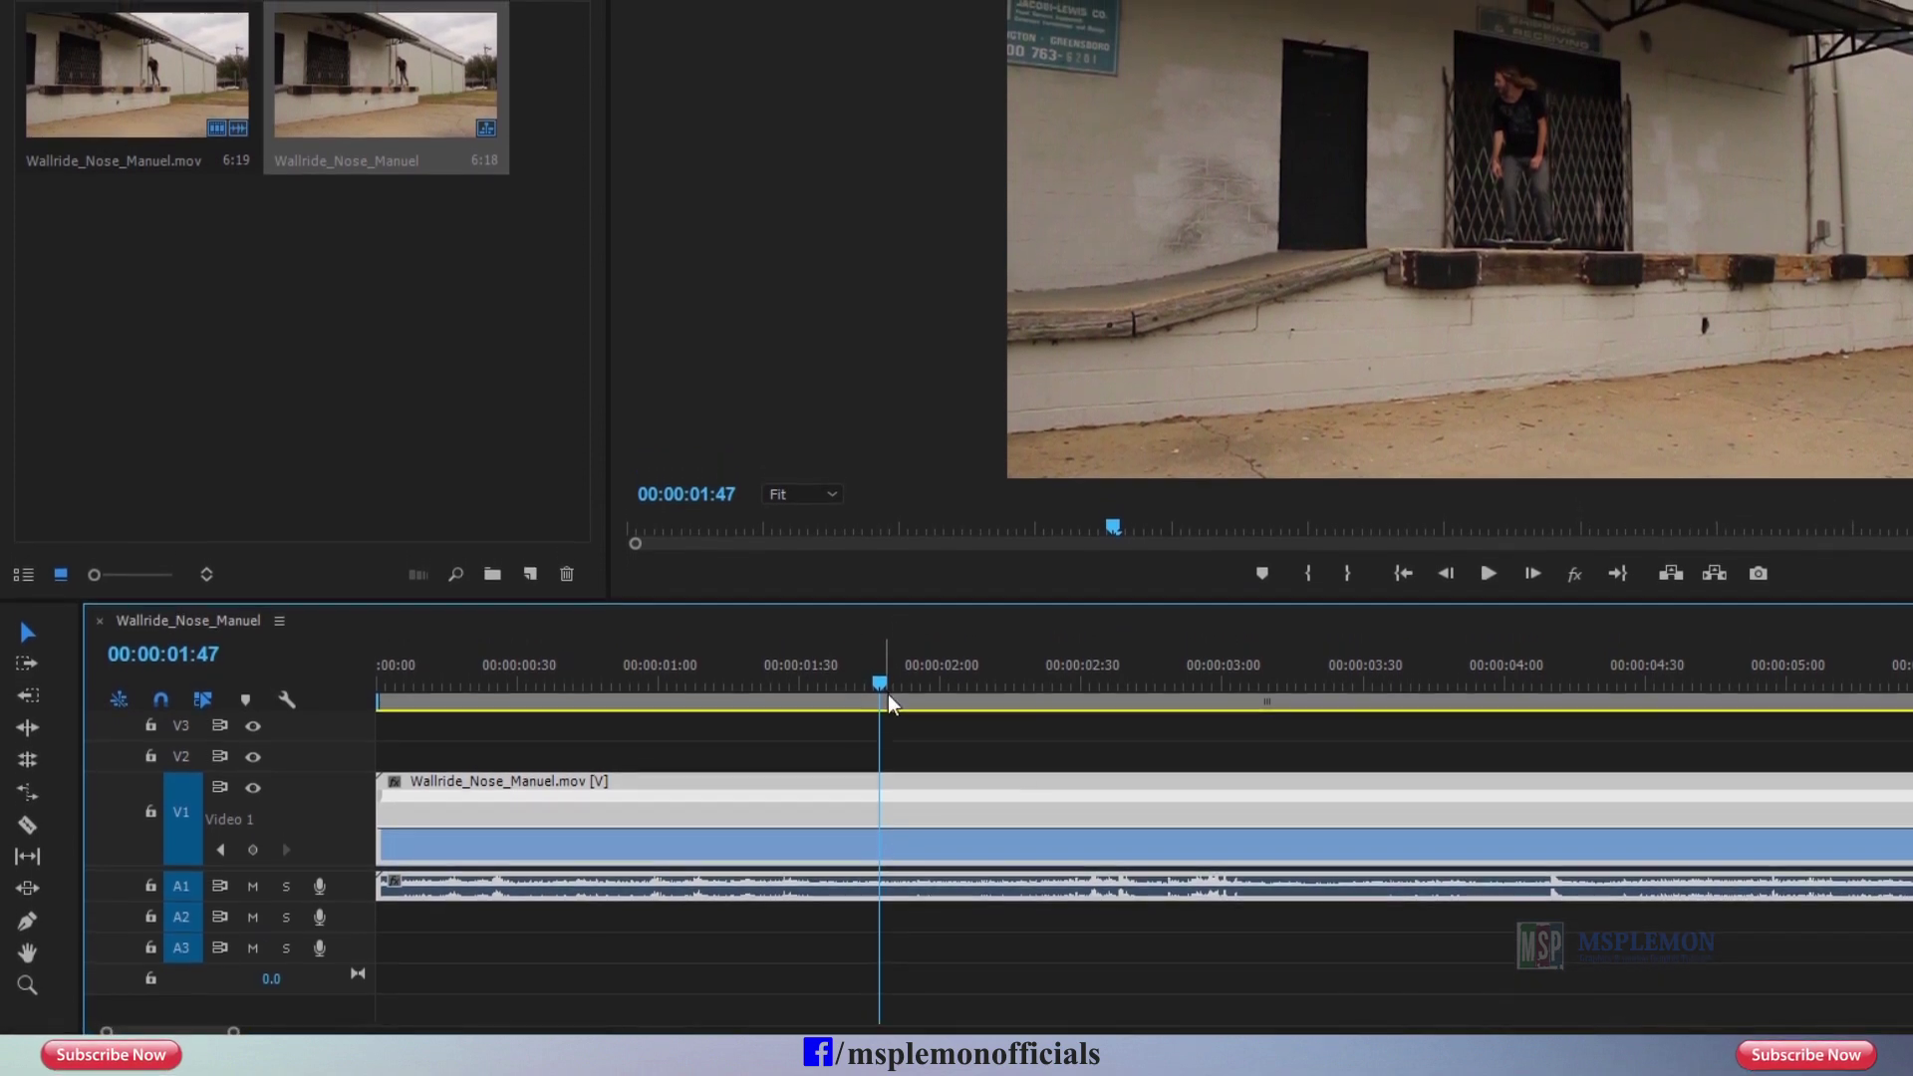
# Step: Add four speed keyframes to the V1 clip at 00:00:02:27, about 00:00:03:04, 00:00:03:50 and about 00:00:04:18
pyautogui.moveTo(881, 705); pyautogui.dragTo(1068, 768)
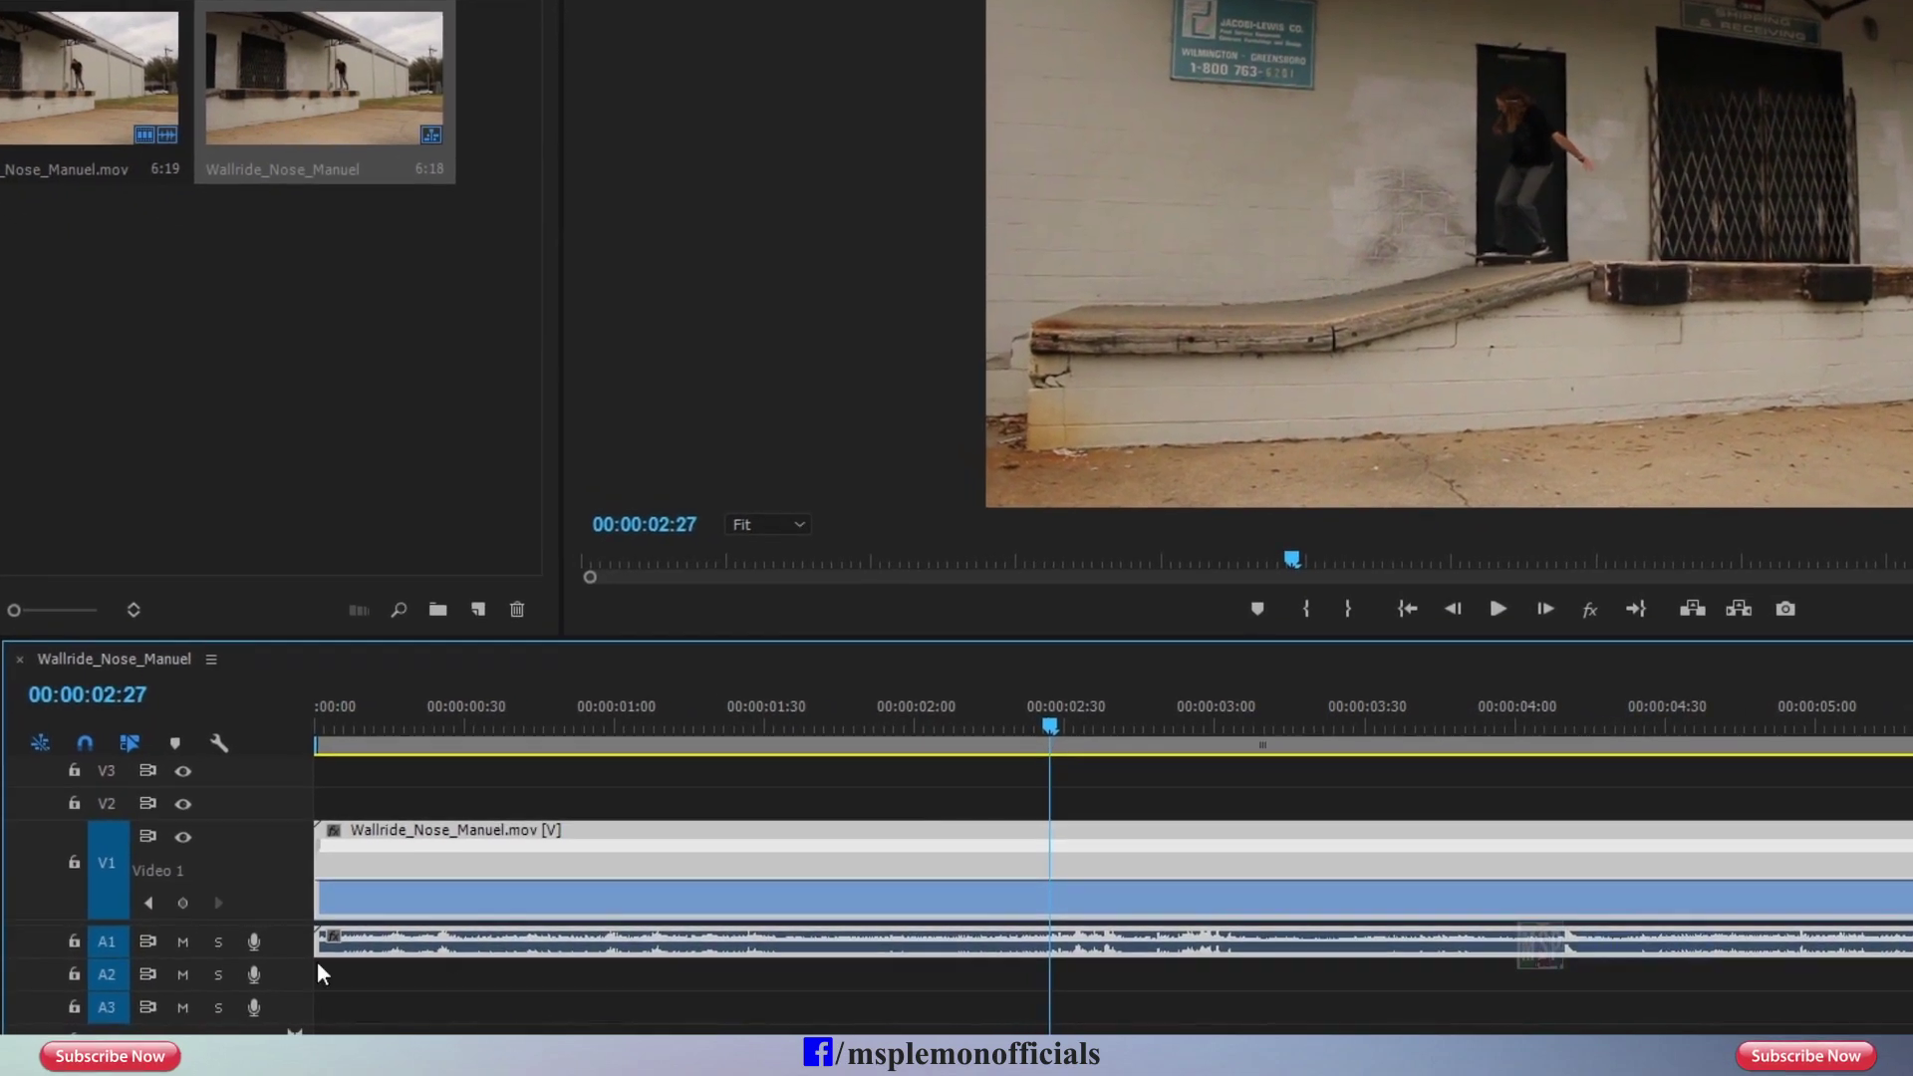
pyautogui.click(182, 902)
pyautogui.moveTo(1084, 745); pyautogui.dragTo(1241, 732)
pyautogui.click(184, 902)
pyautogui.moveTo(1240, 742); pyautogui.dragTo(1471, 752)
pyautogui.click(184, 902)
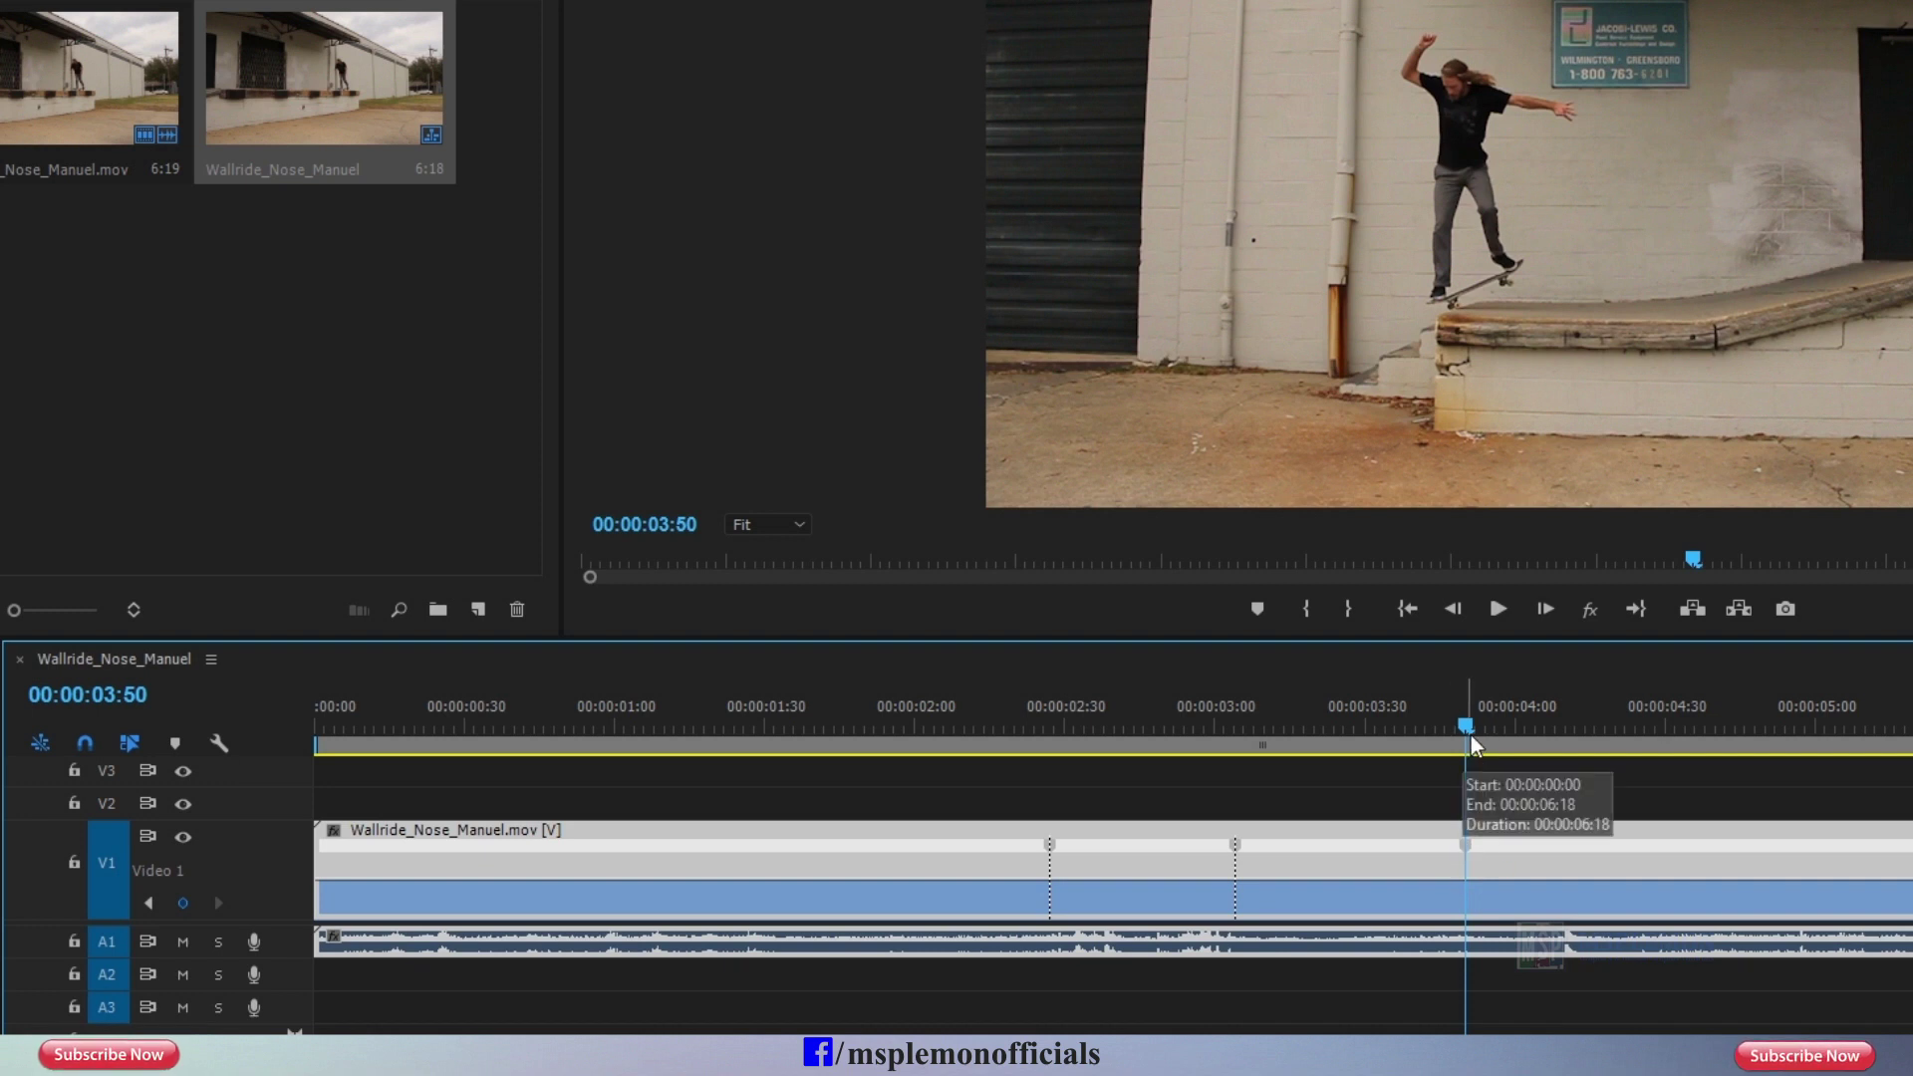
pyautogui.moveTo(1471, 737); pyautogui.dragTo(1613, 749)
# Step: Slow down the section between the first two speed keyframes and speed up the section before the first one
pyautogui.moveTo(1373, 885); pyautogui.dragTo(1139, 812)
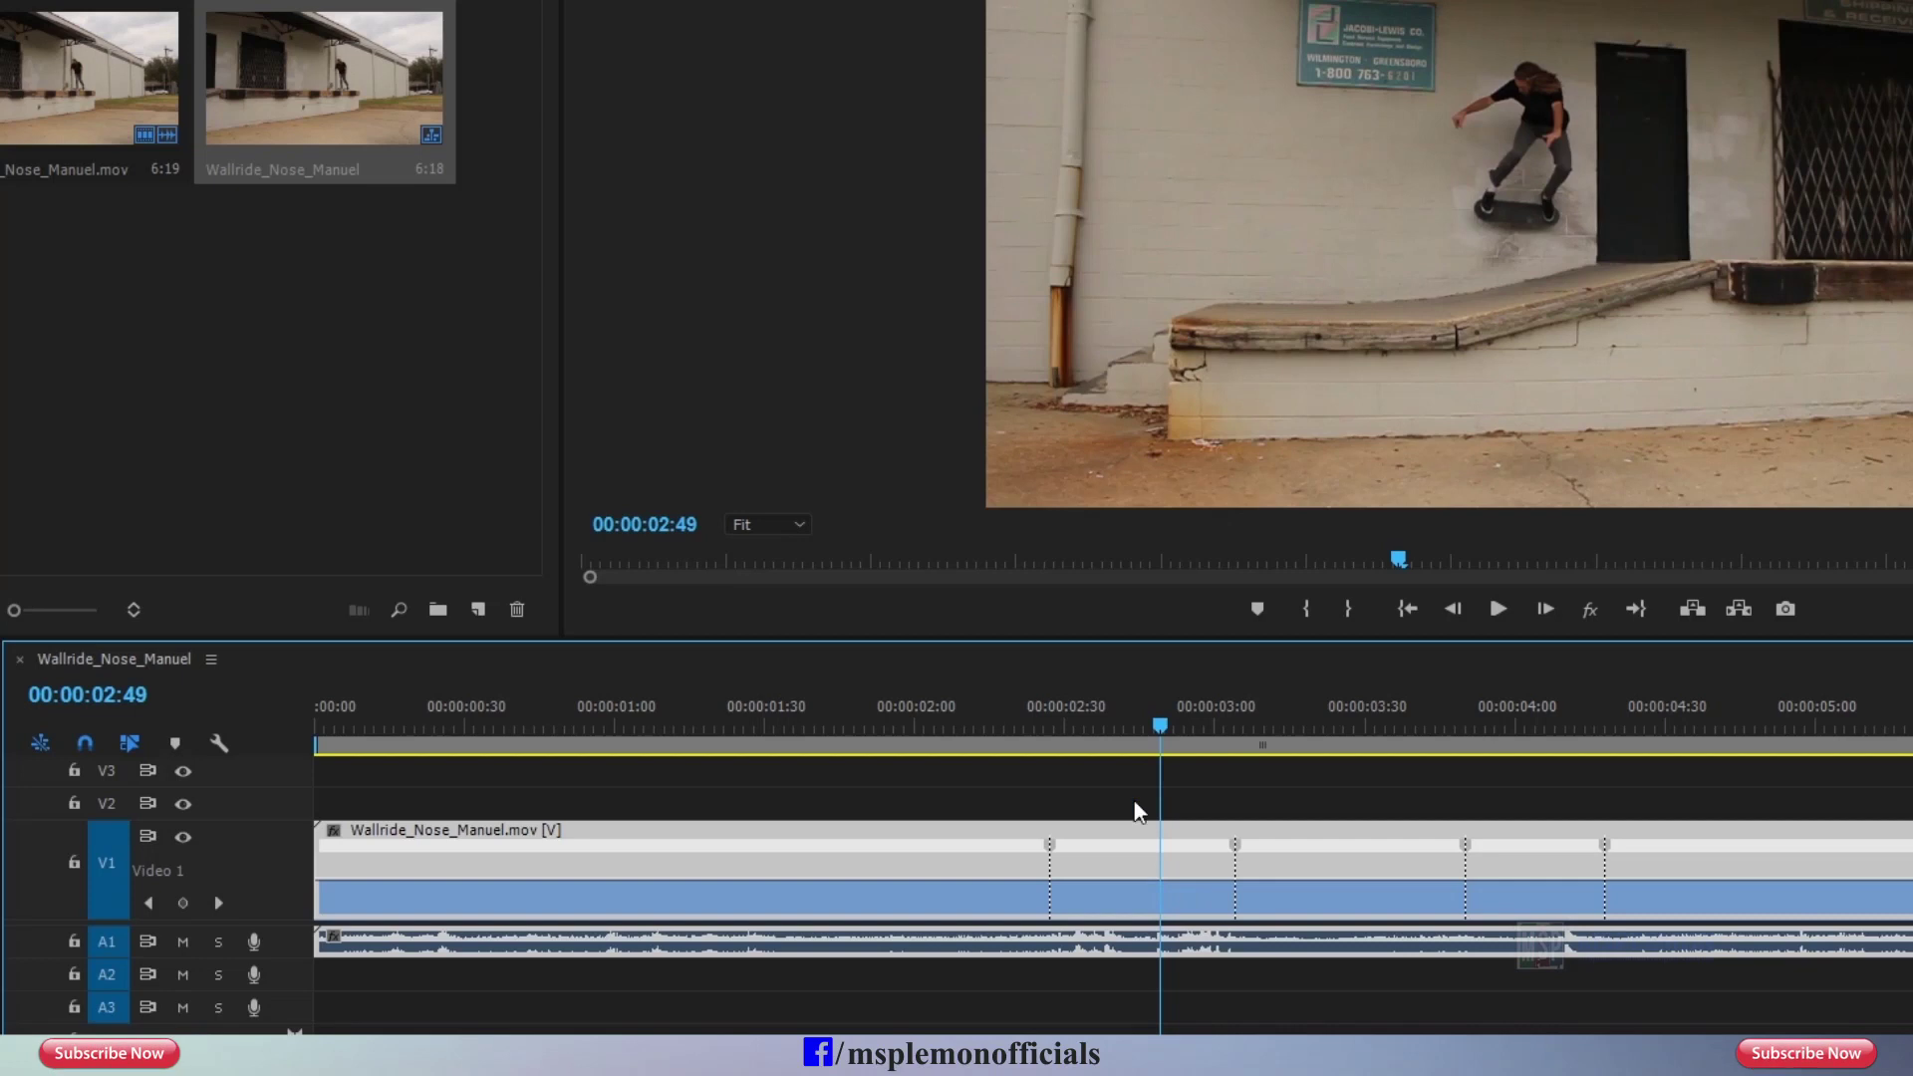
pyautogui.moveTo(1133, 890); pyautogui.dragTo(1155, 904)
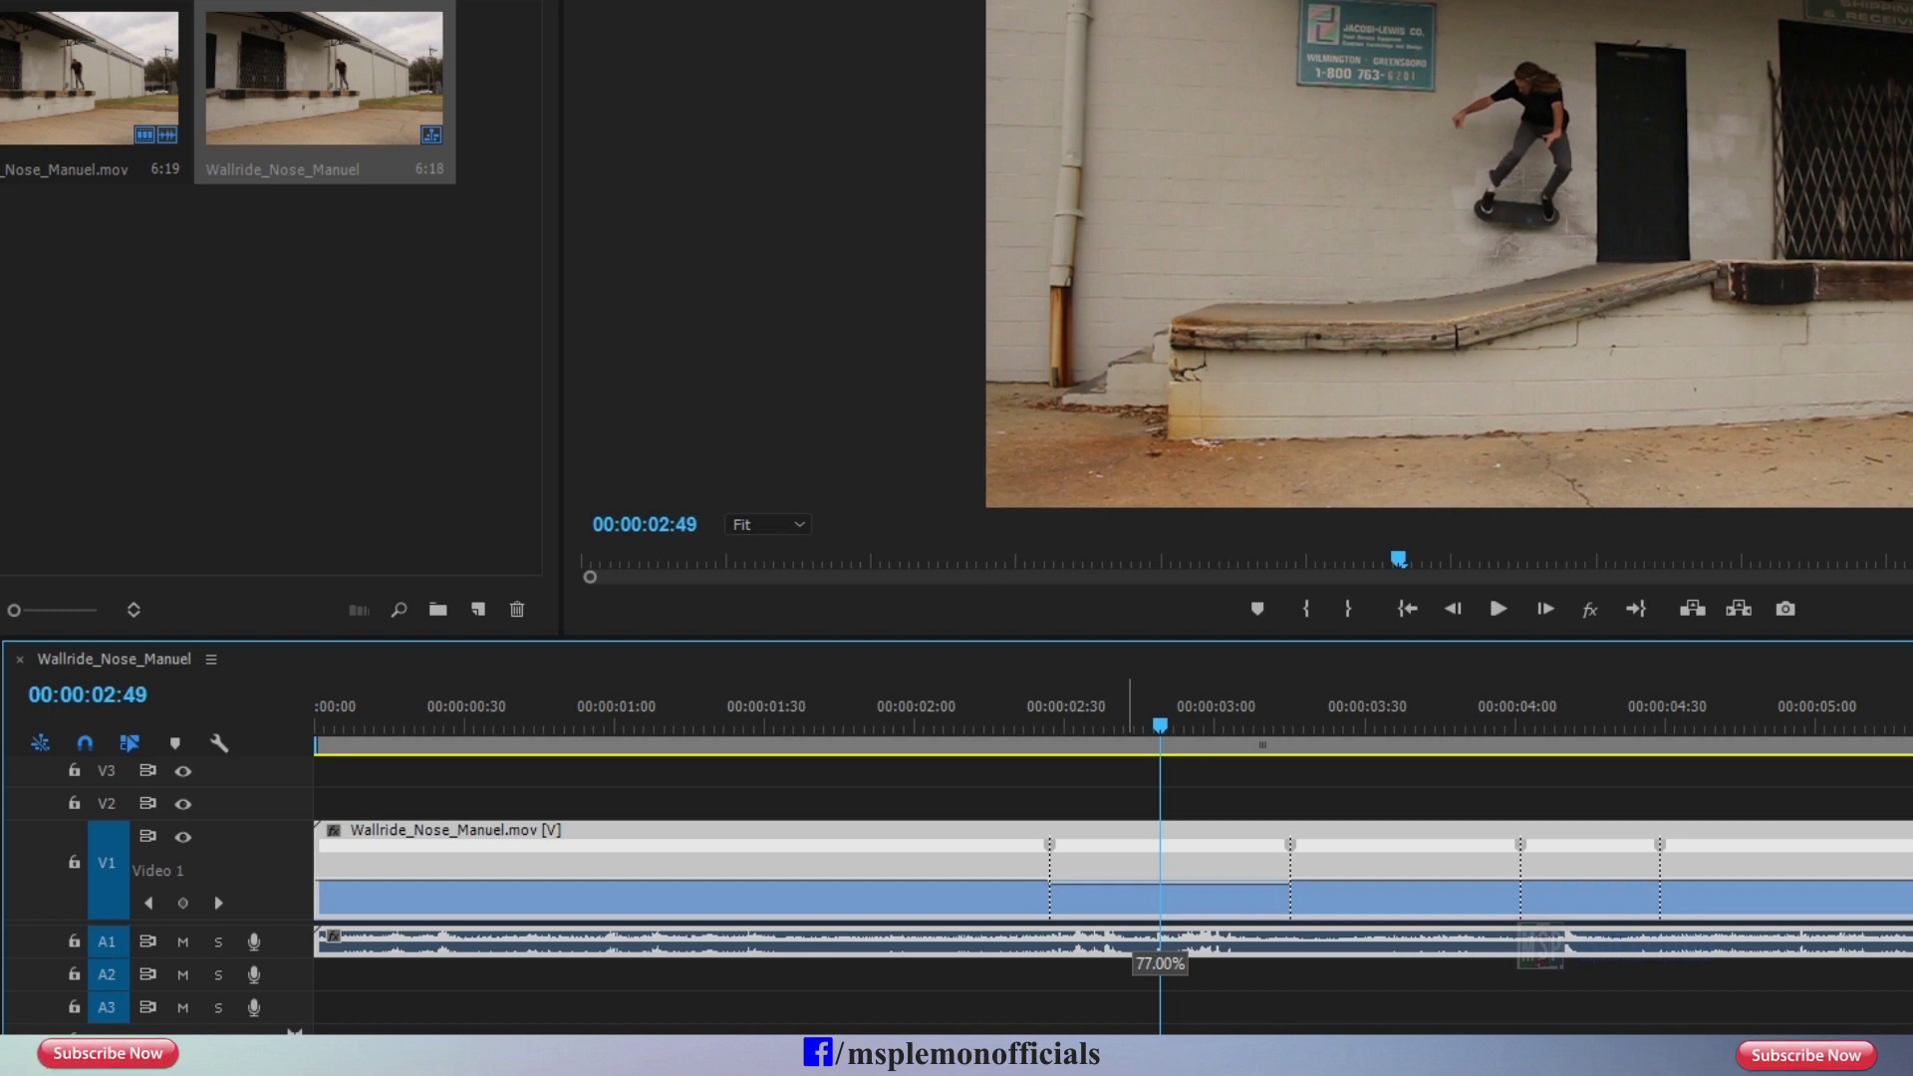
pyautogui.moveTo(1160, 901); pyautogui.dragTo(1159, 914)
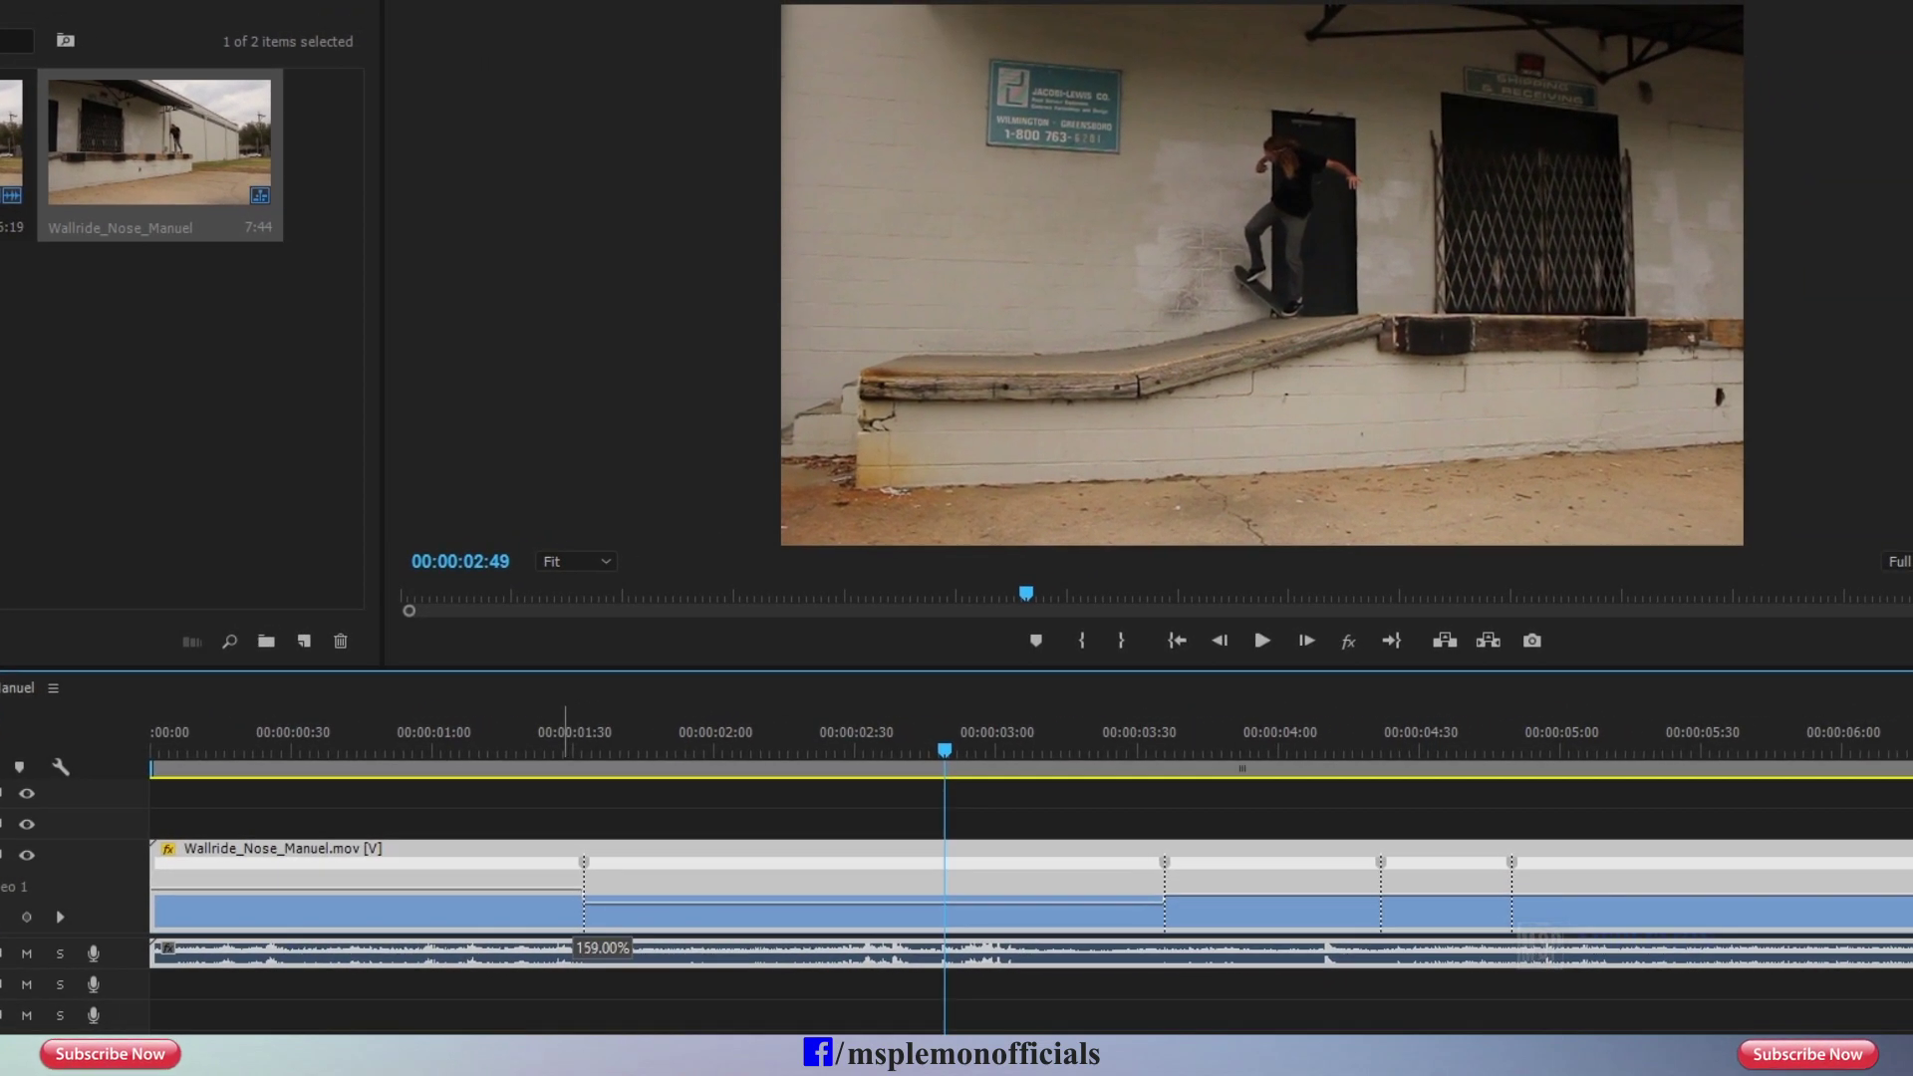
pyautogui.moveTo(562, 894); pyautogui.dragTo(564, 894)
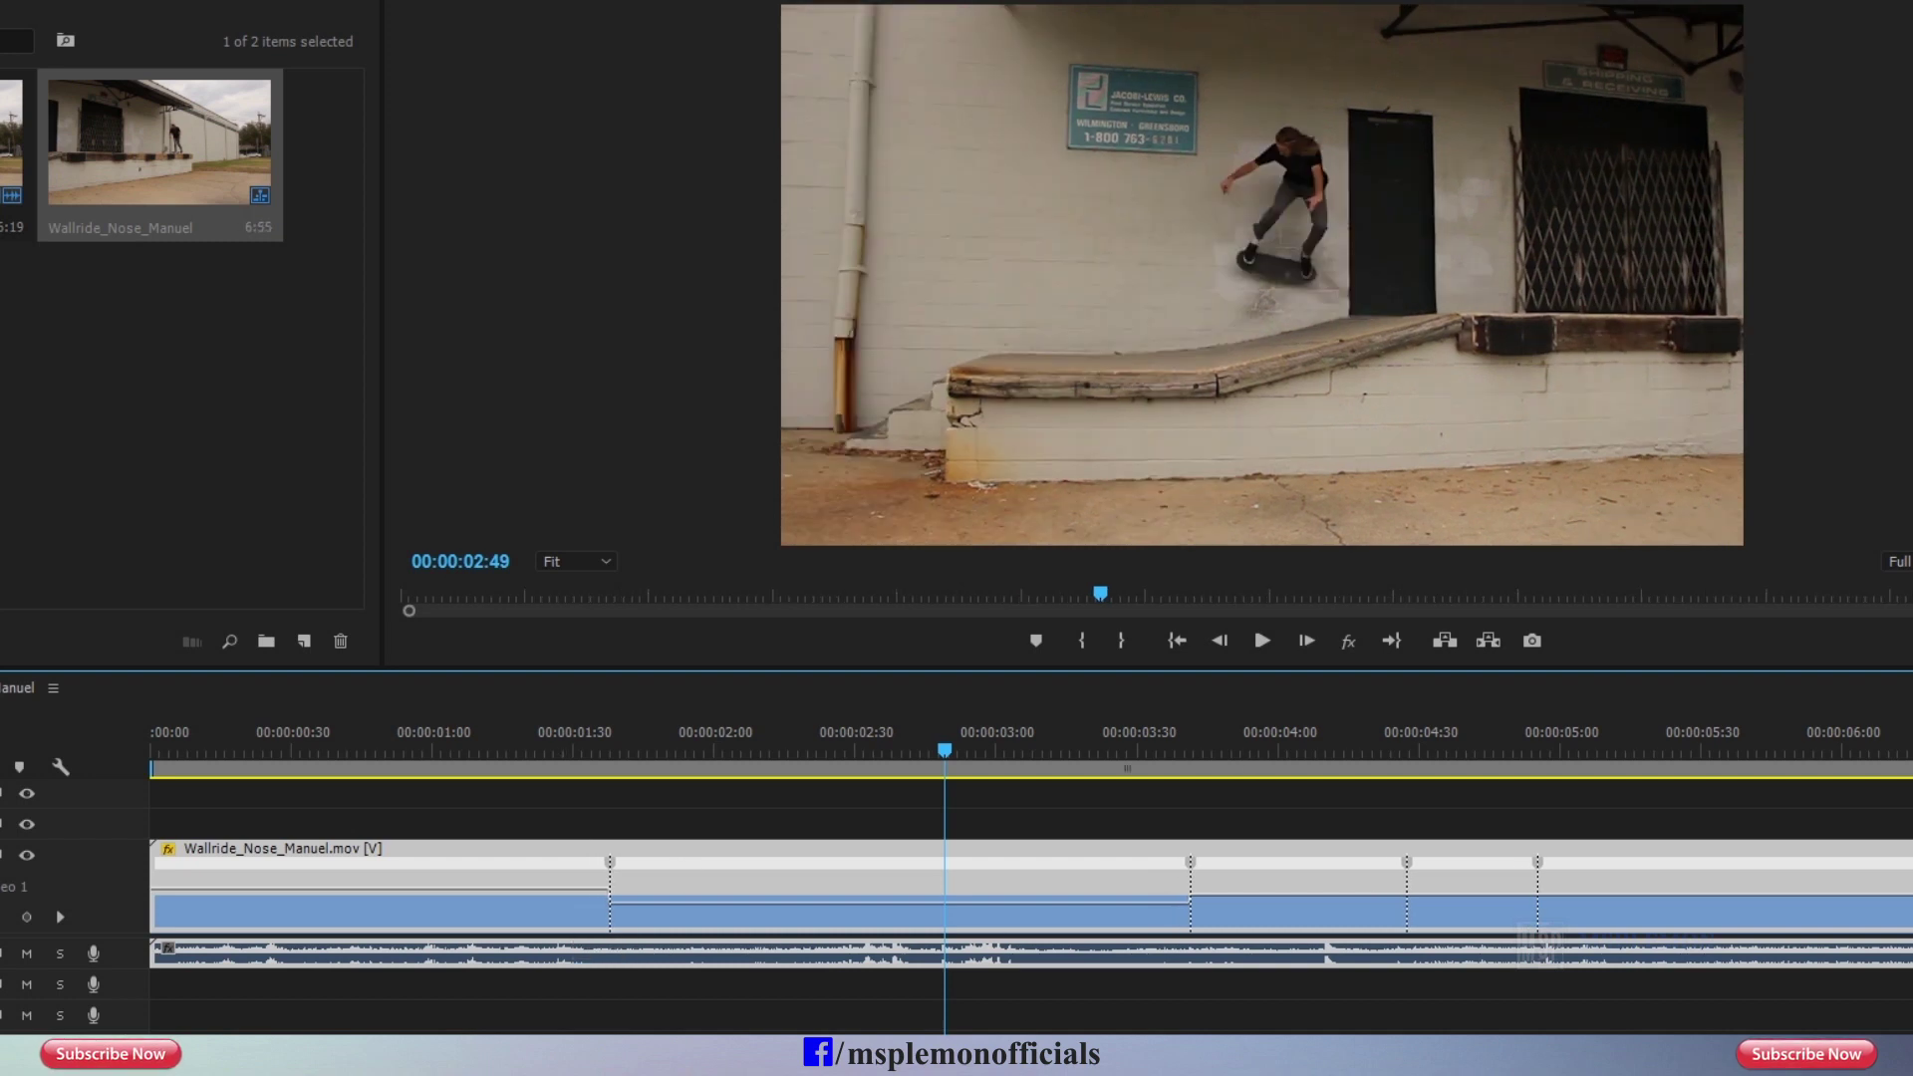
# Step: Speed up the section between the second and third keyframes and slow the section between the third and fourth to about 30%
pyautogui.press('\\')
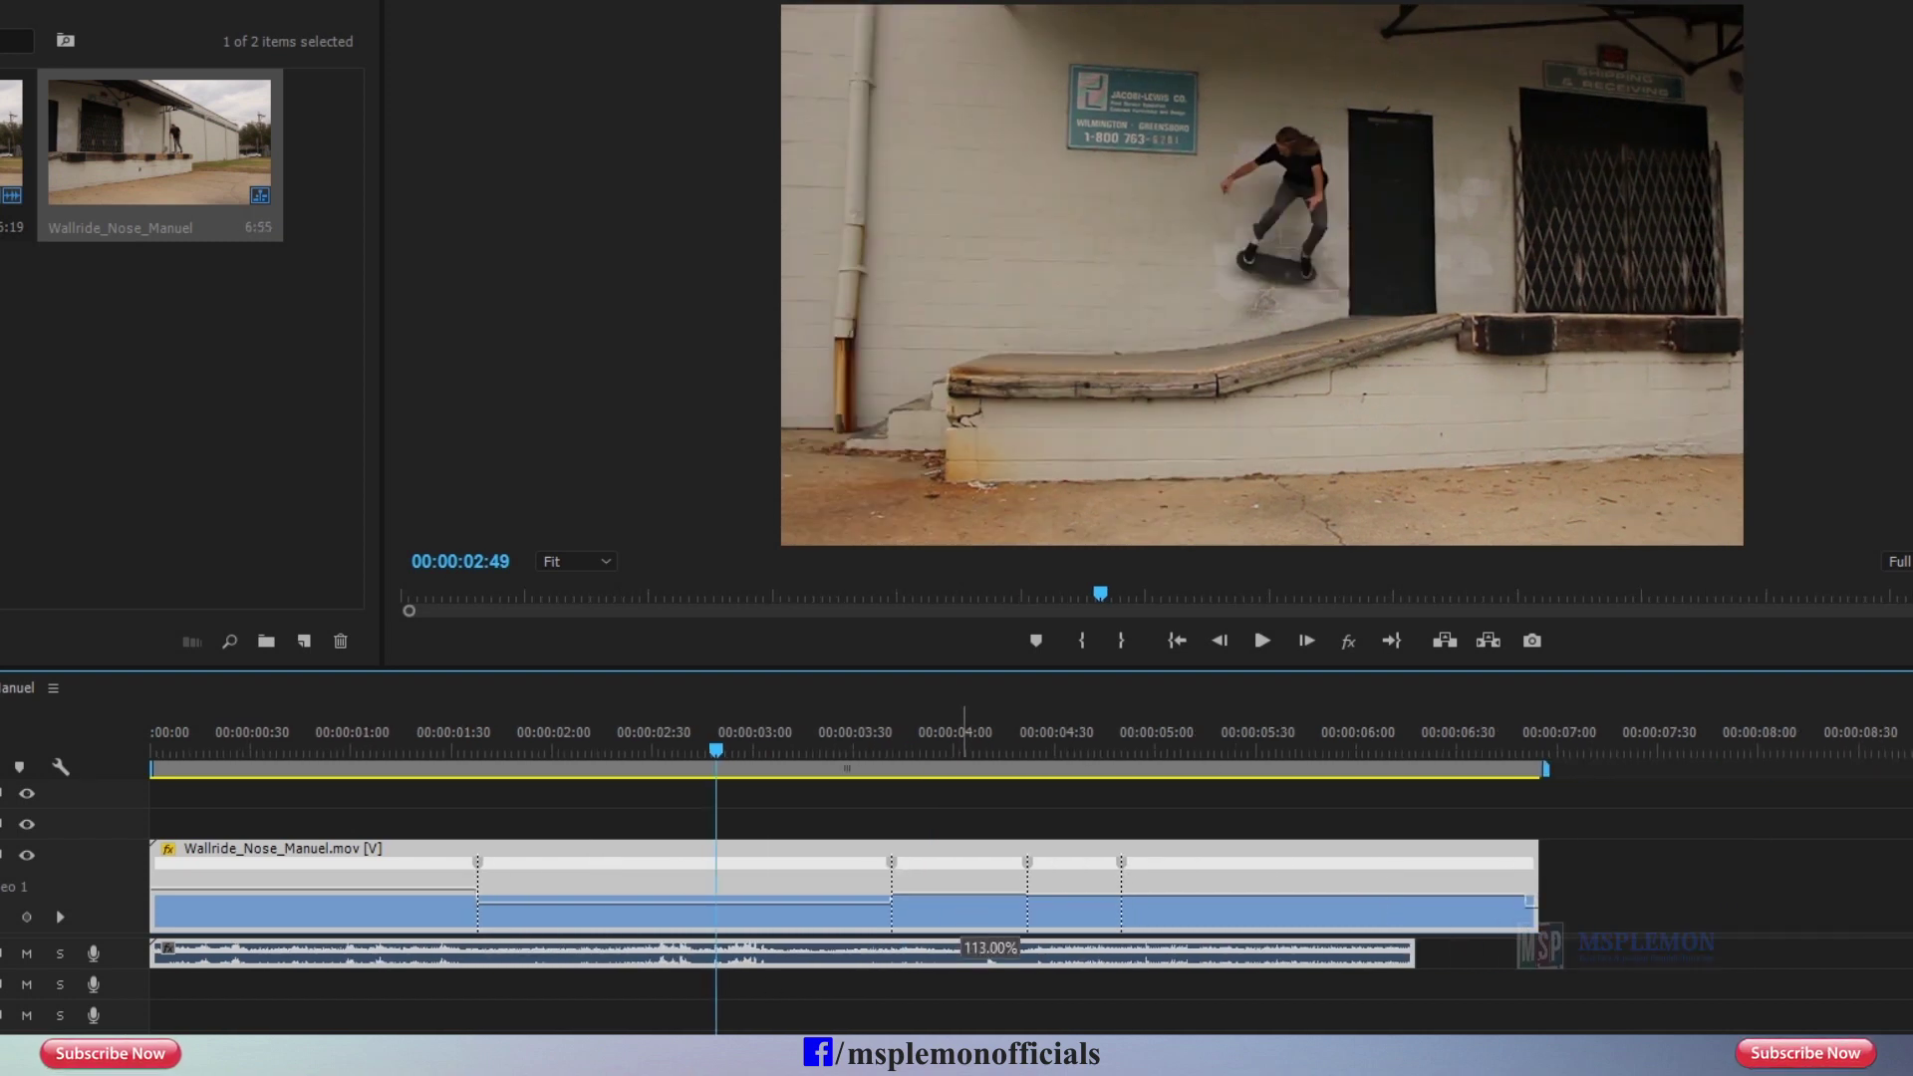
pyautogui.moveTo(962, 889); pyautogui.dragTo(962, 885)
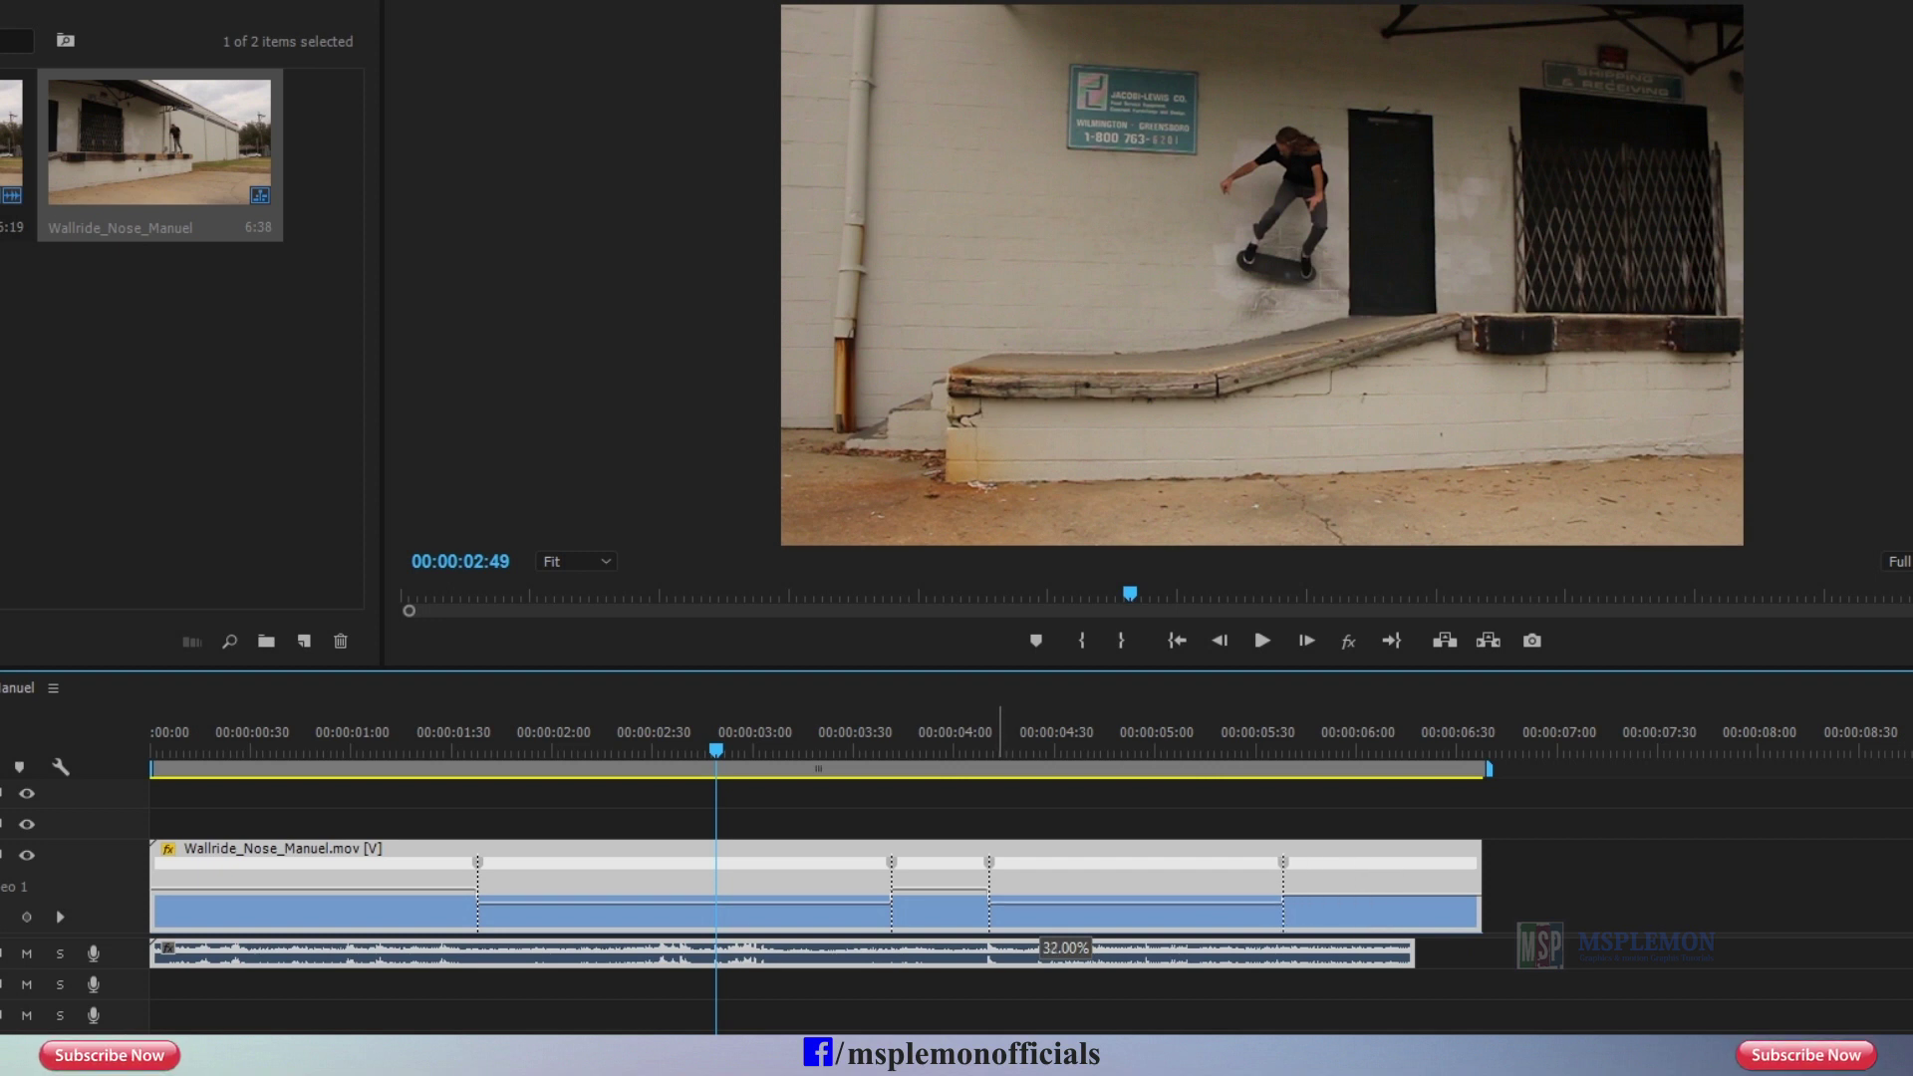
pyautogui.moveTo(1058, 947); pyautogui.dragTo(1058, 983)
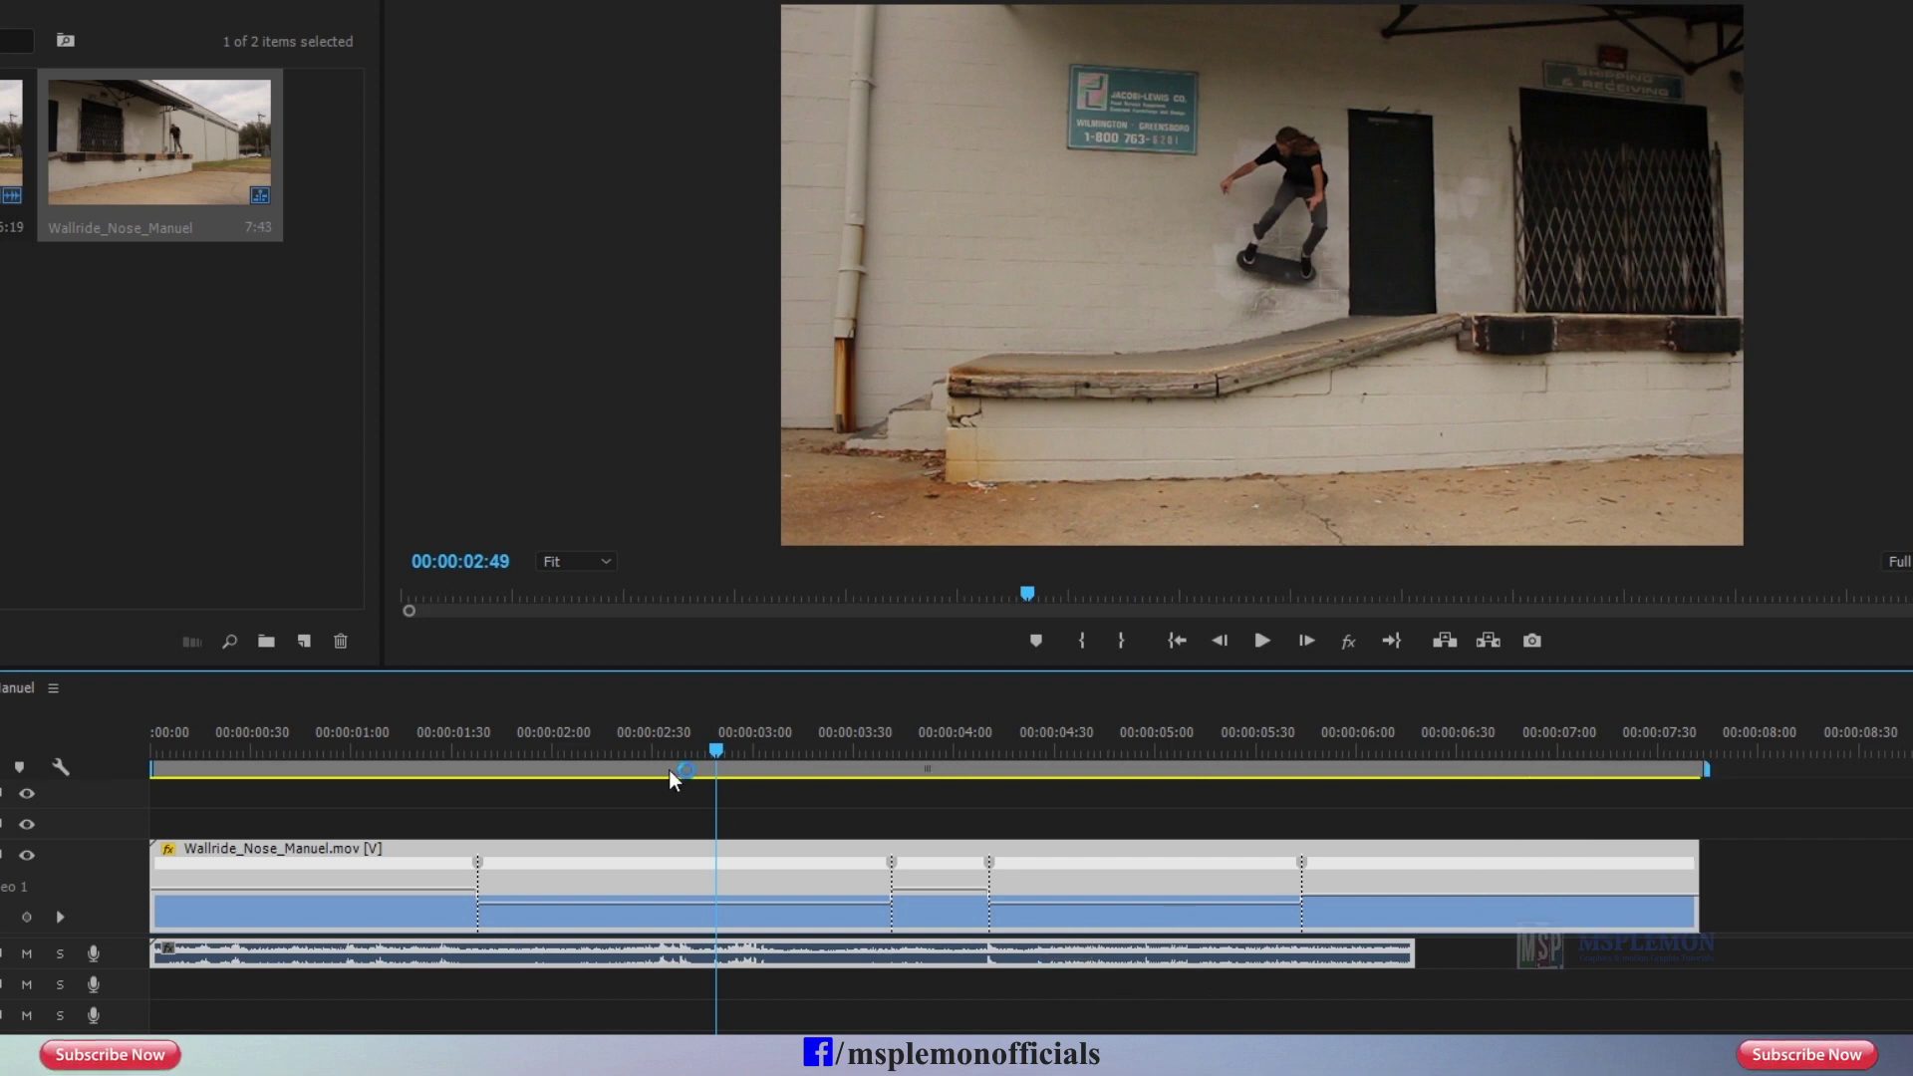
# Step: Play back the speed-remapped clip from the start of the sequence
pyautogui.moveTo(647, 755); pyautogui.dragTo(139, 793)
pyautogui.click(1258, 643)
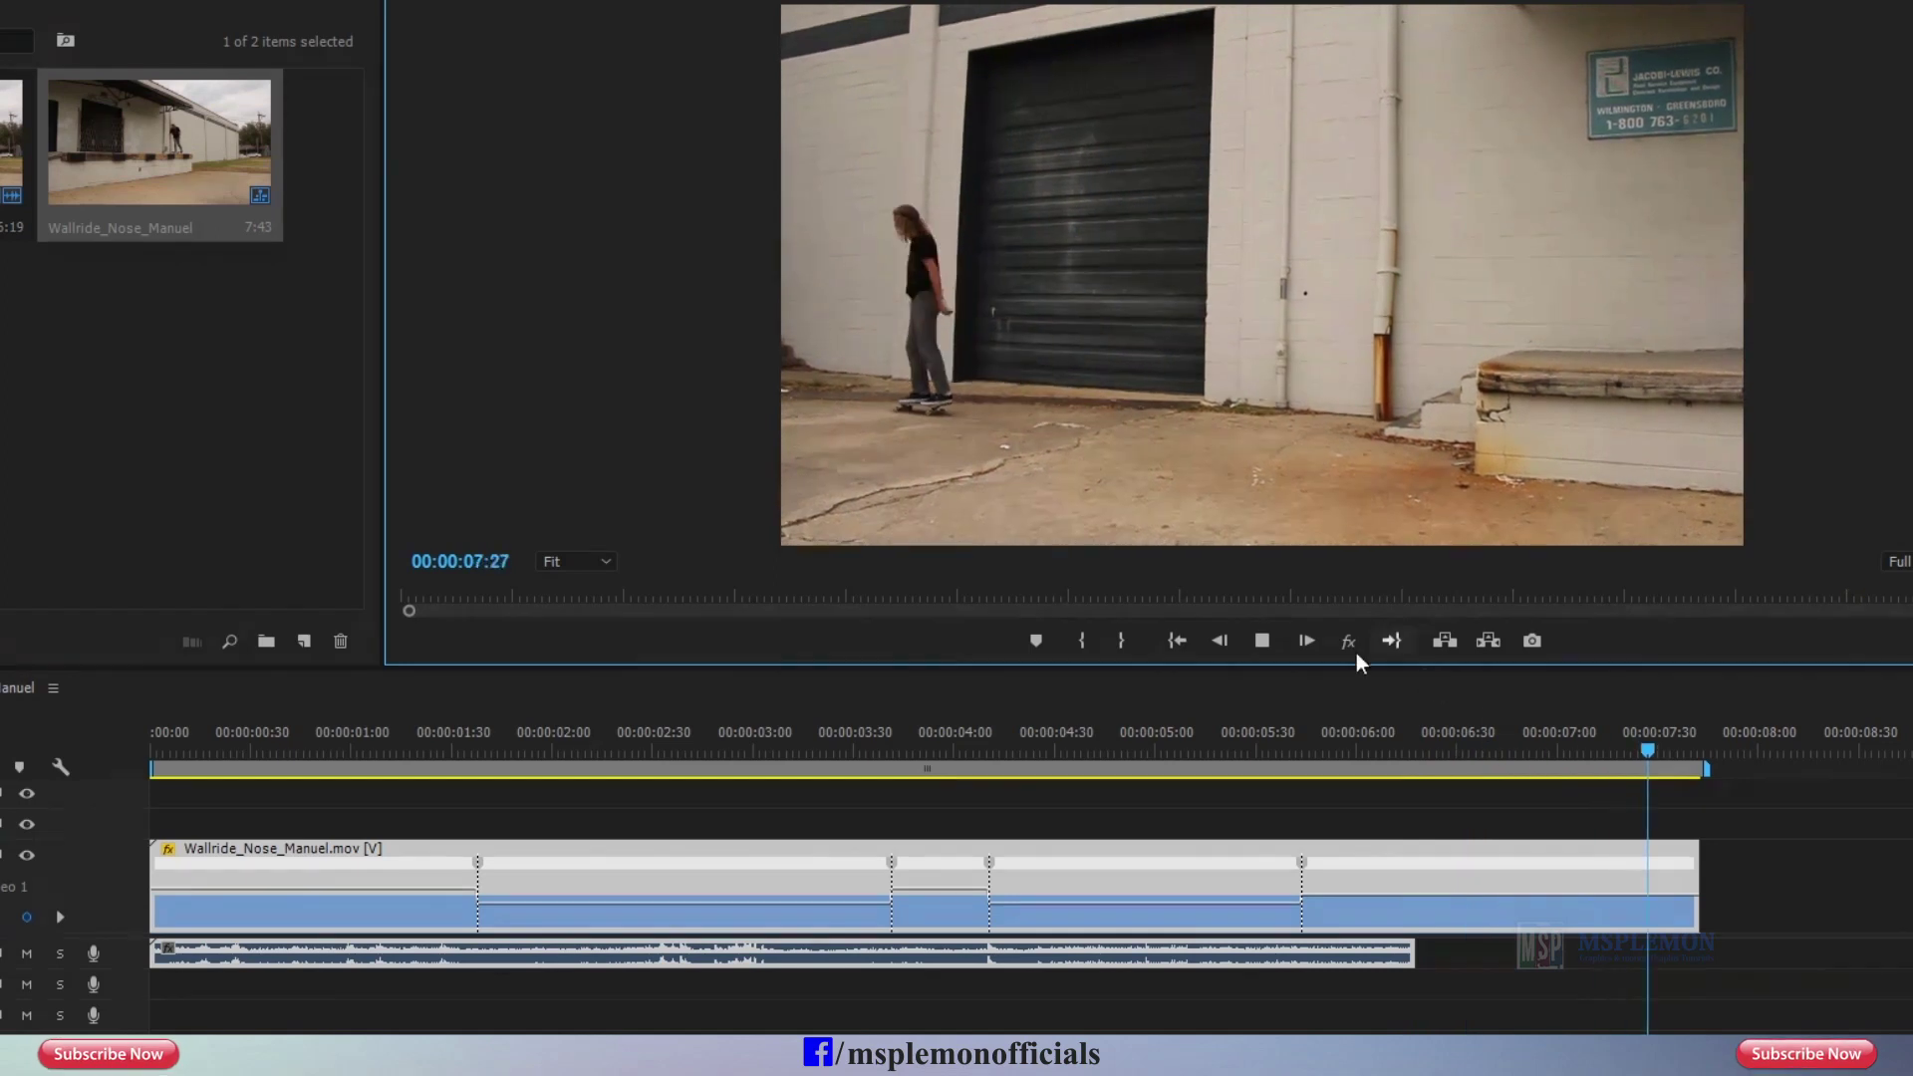
pyautogui.click(1259, 644)
pyautogui.click(1259, 643)
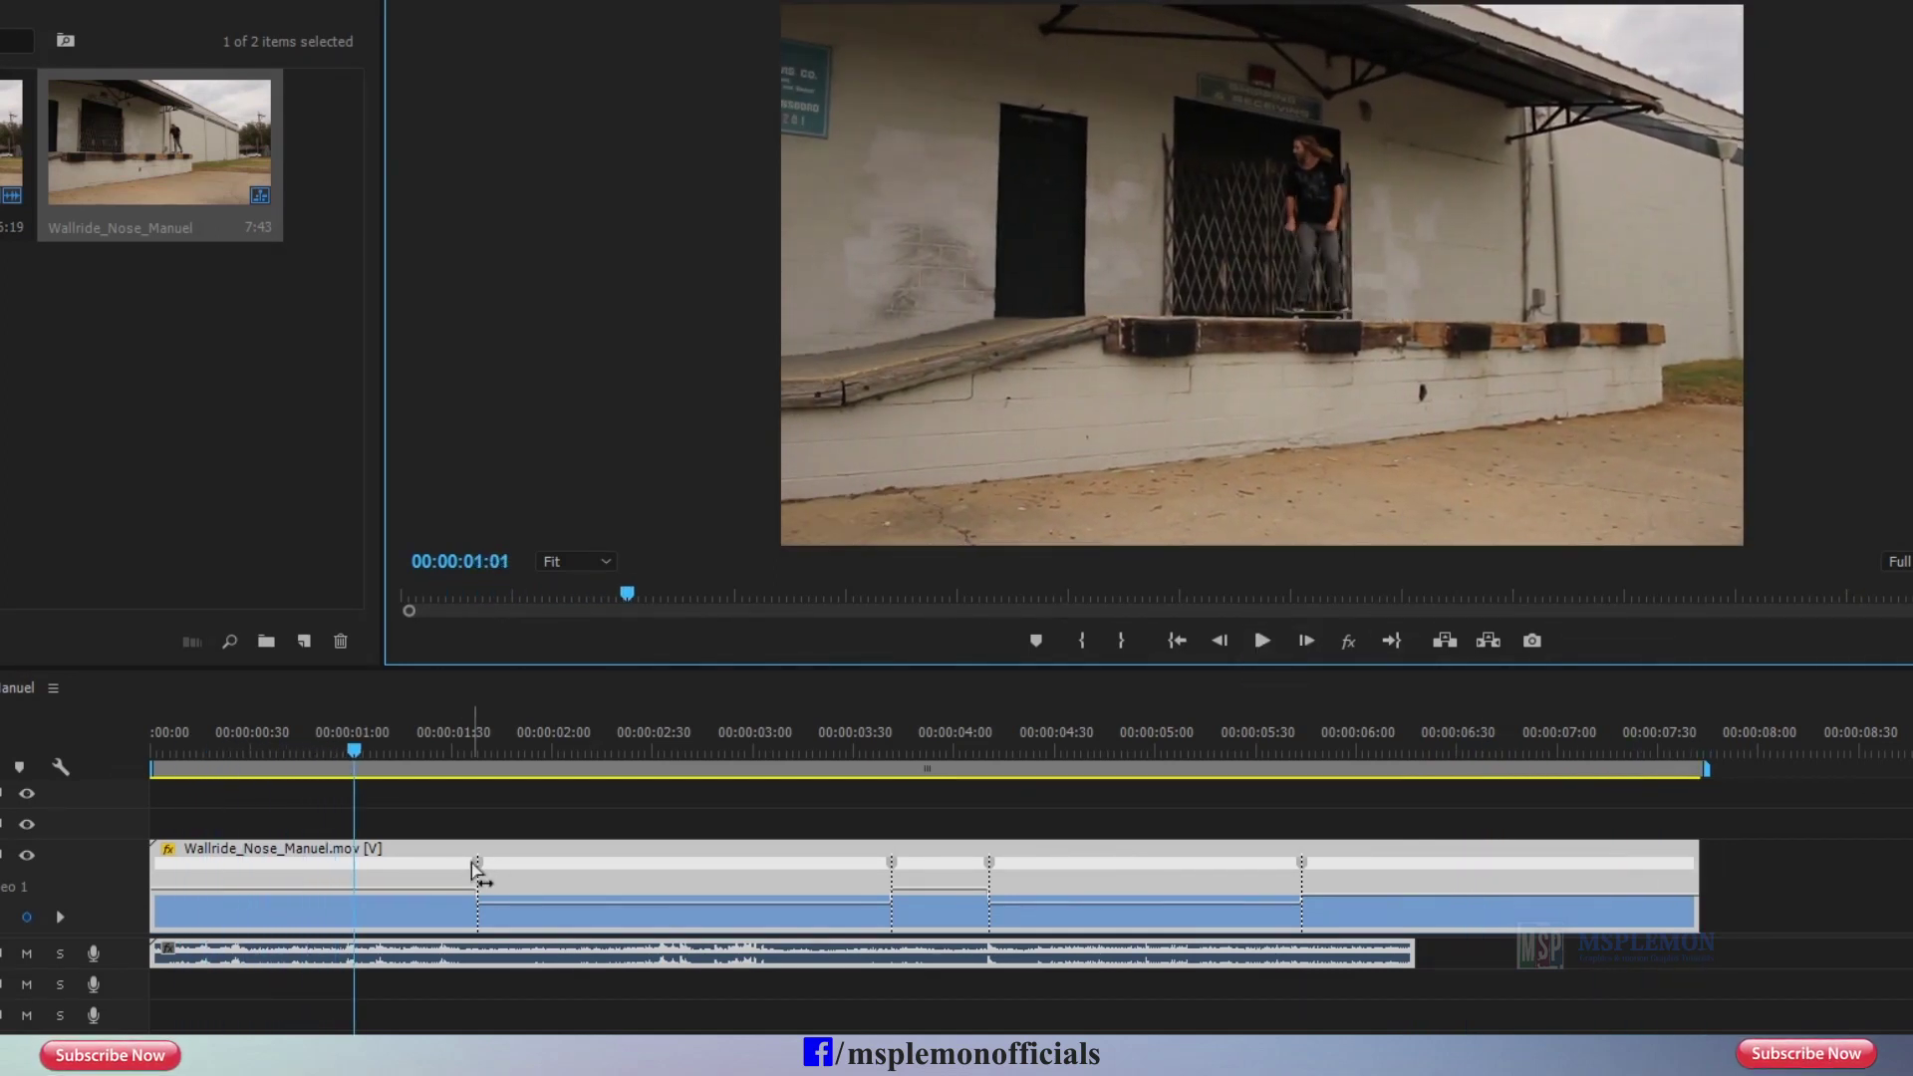
# Step: Split the first speed keyframe into a gradual ramp from about 00:00:01:38 to 00:00:01:40
pyautogui.click(473, 747)
pyautogui.moveTo(512, 743); pyautogui.dragTo(558, 721)
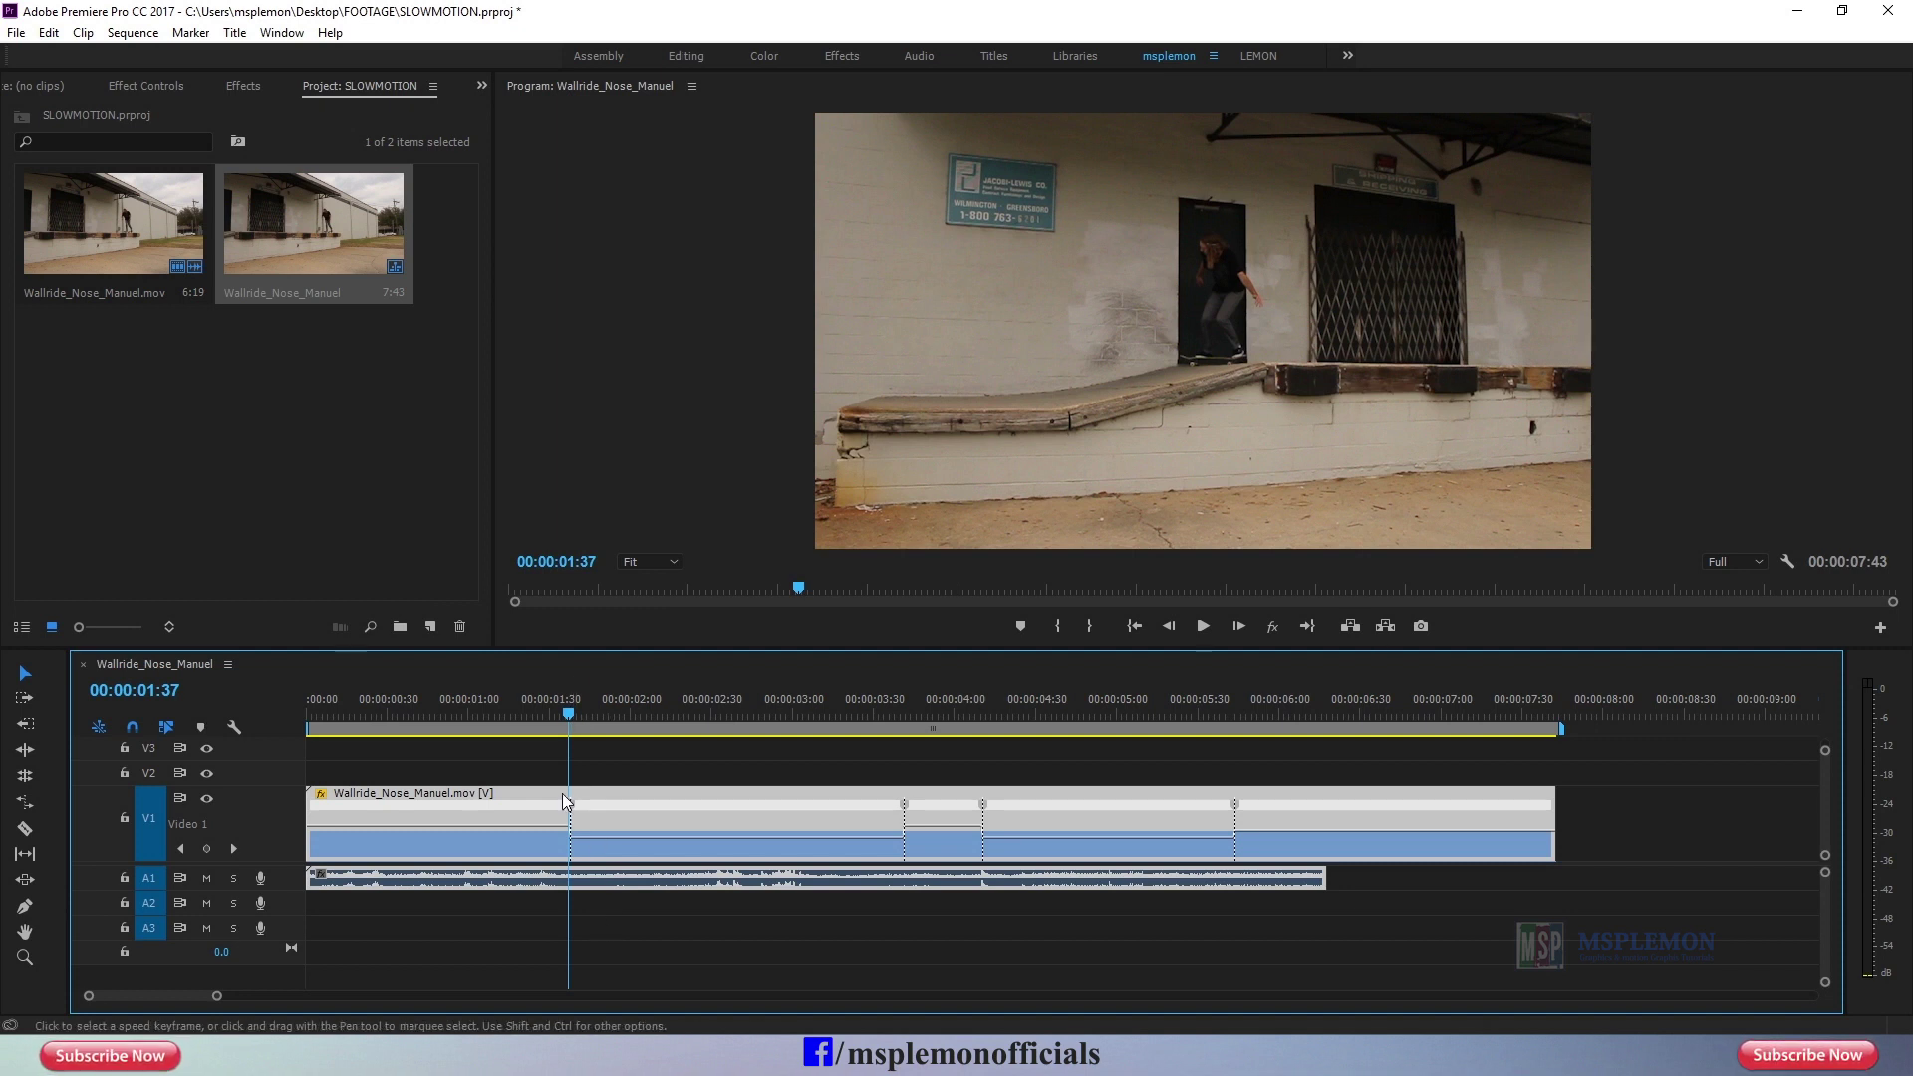
pyautogui.moveTo(218, 1002); pyautogui.dragTo(120, 1026)
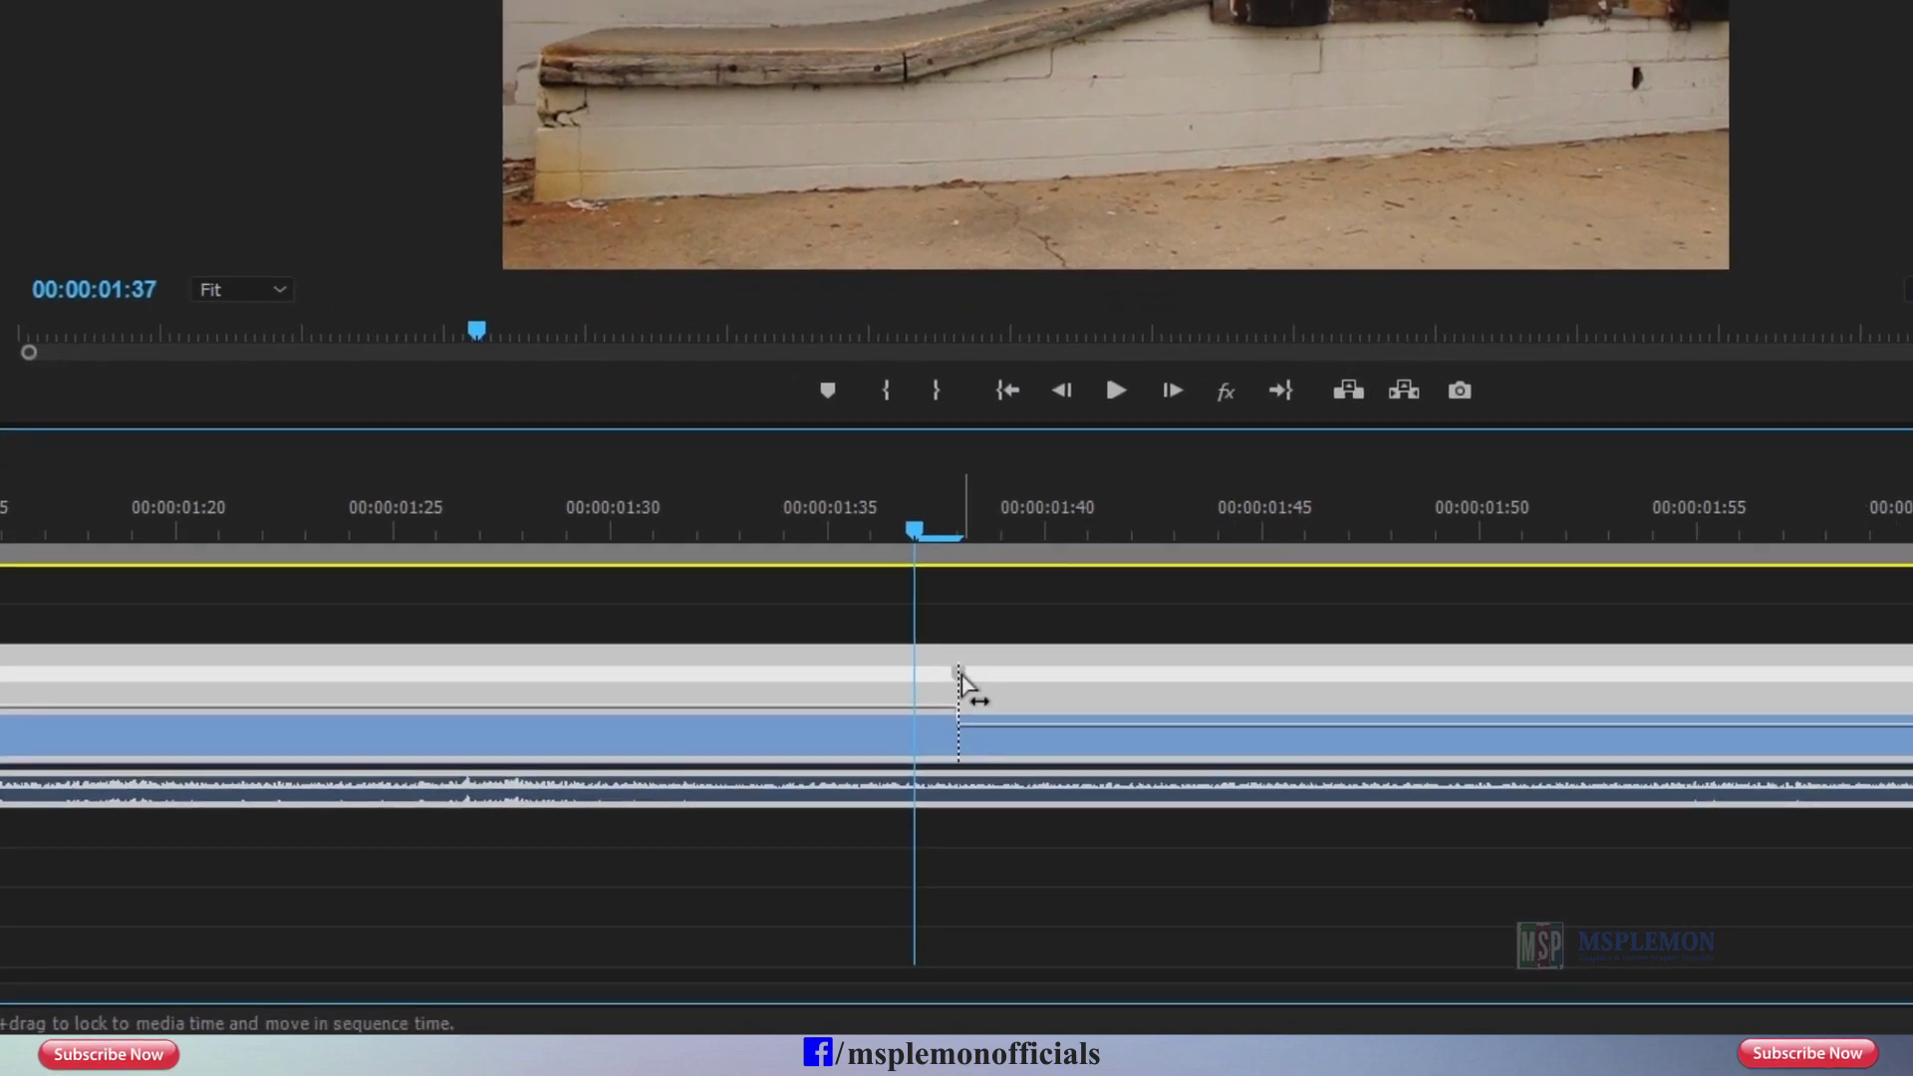
pyautogui.click(992, 697)
pyautogui.moveTo(973, 680); pyautogui.dragTo(1070, 688)
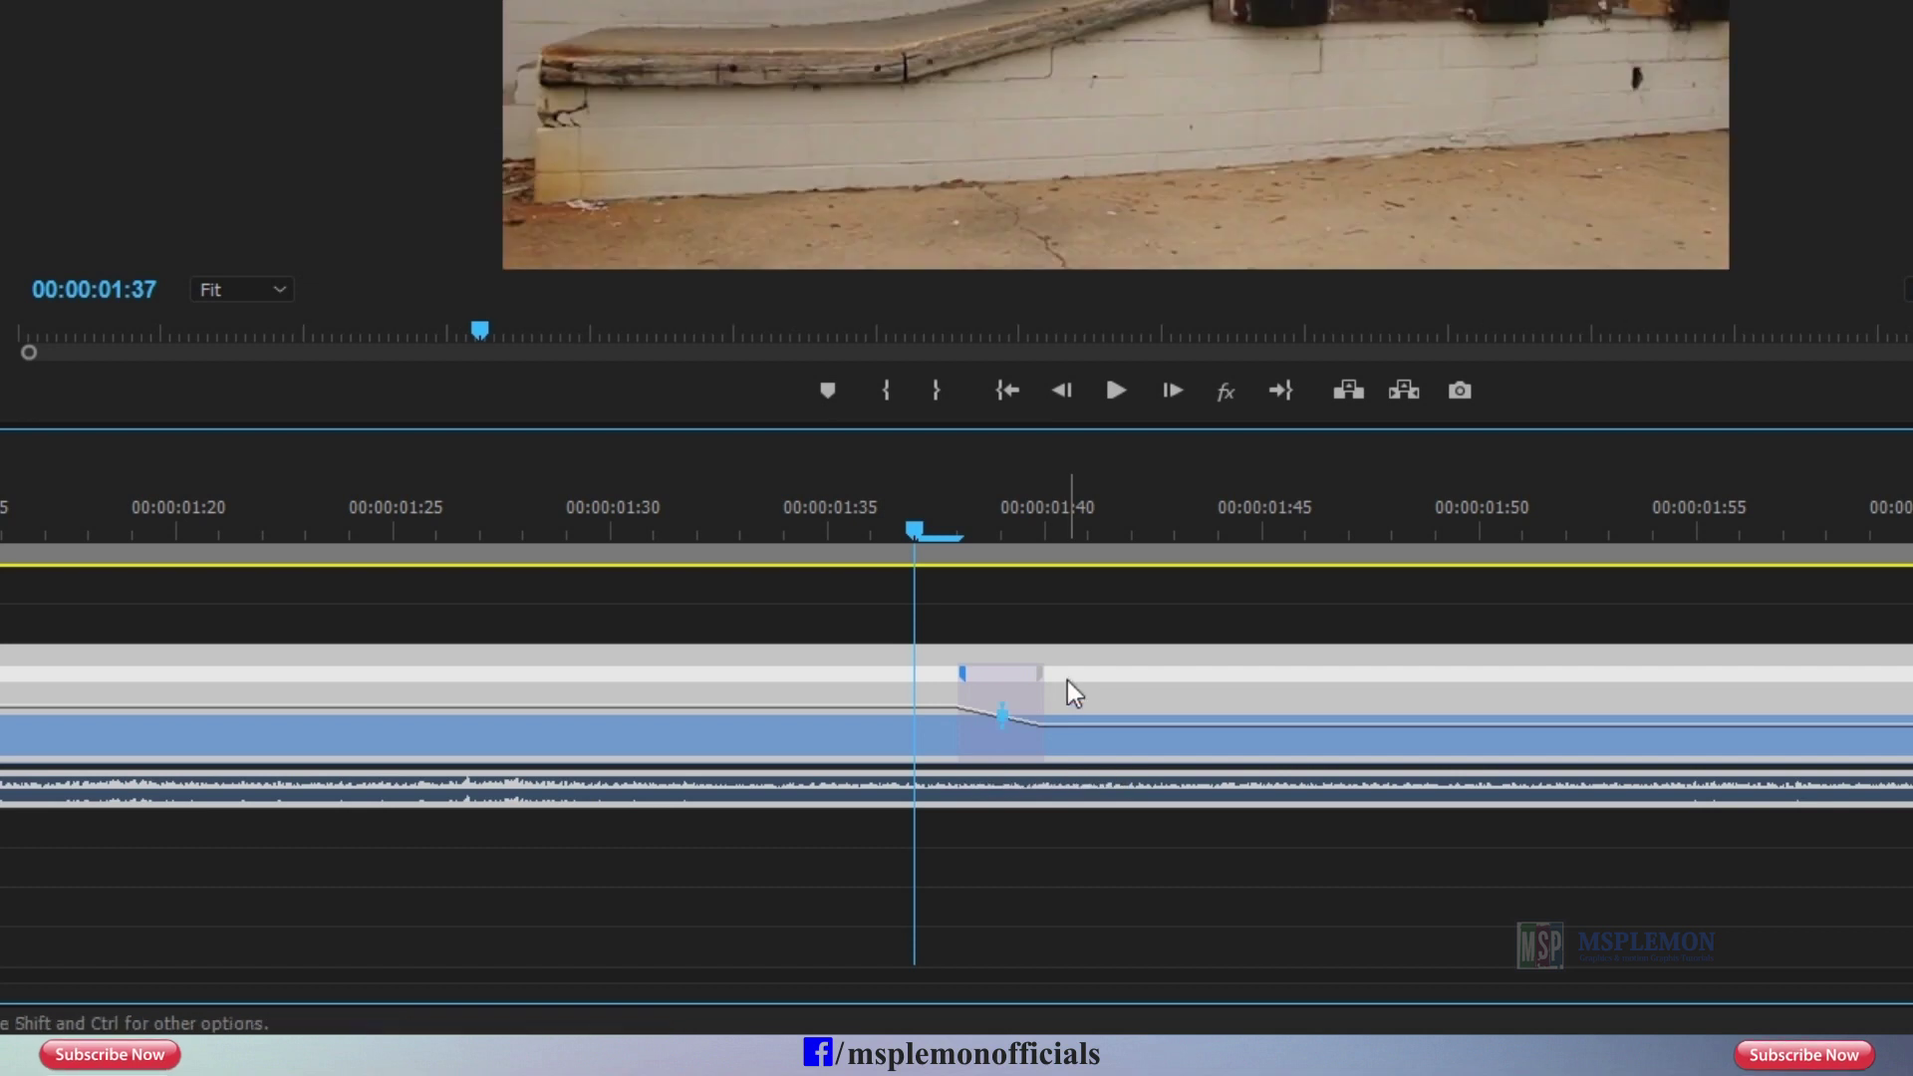
# Step: Place the playhead at 00:00:01:39 and bend the first speed ramp into a smooth curve with its handle
pyautogui.click(1000, 533)
pyautogui.scroll(3, 1001, 734)
pyautogui.moveTo(1001, 720); pyautogui.dragTo(1033, 734)
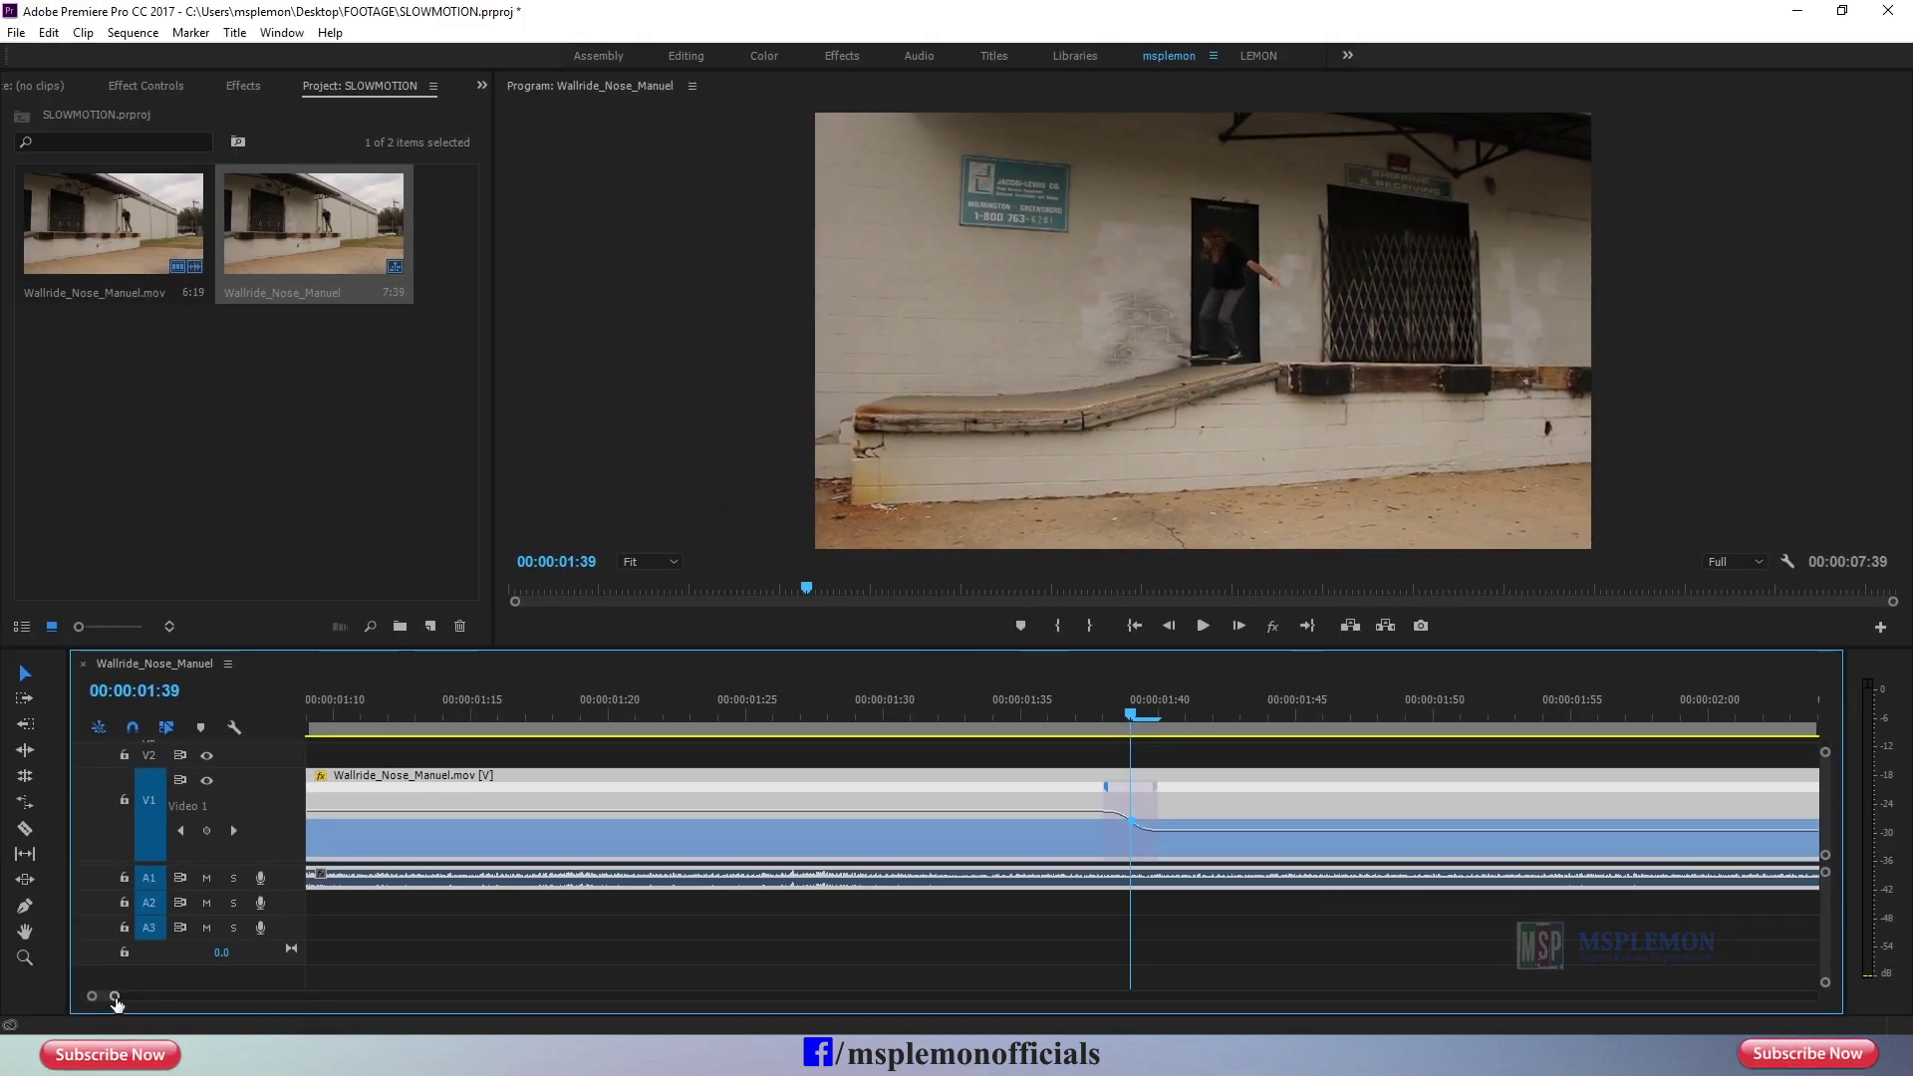
# Step: Split the remaining three speed keyframes into short ramps and smooth the transitions into curves
pyautogui.moveTo(116, 997); pyautogui.dragTo(201, 996)
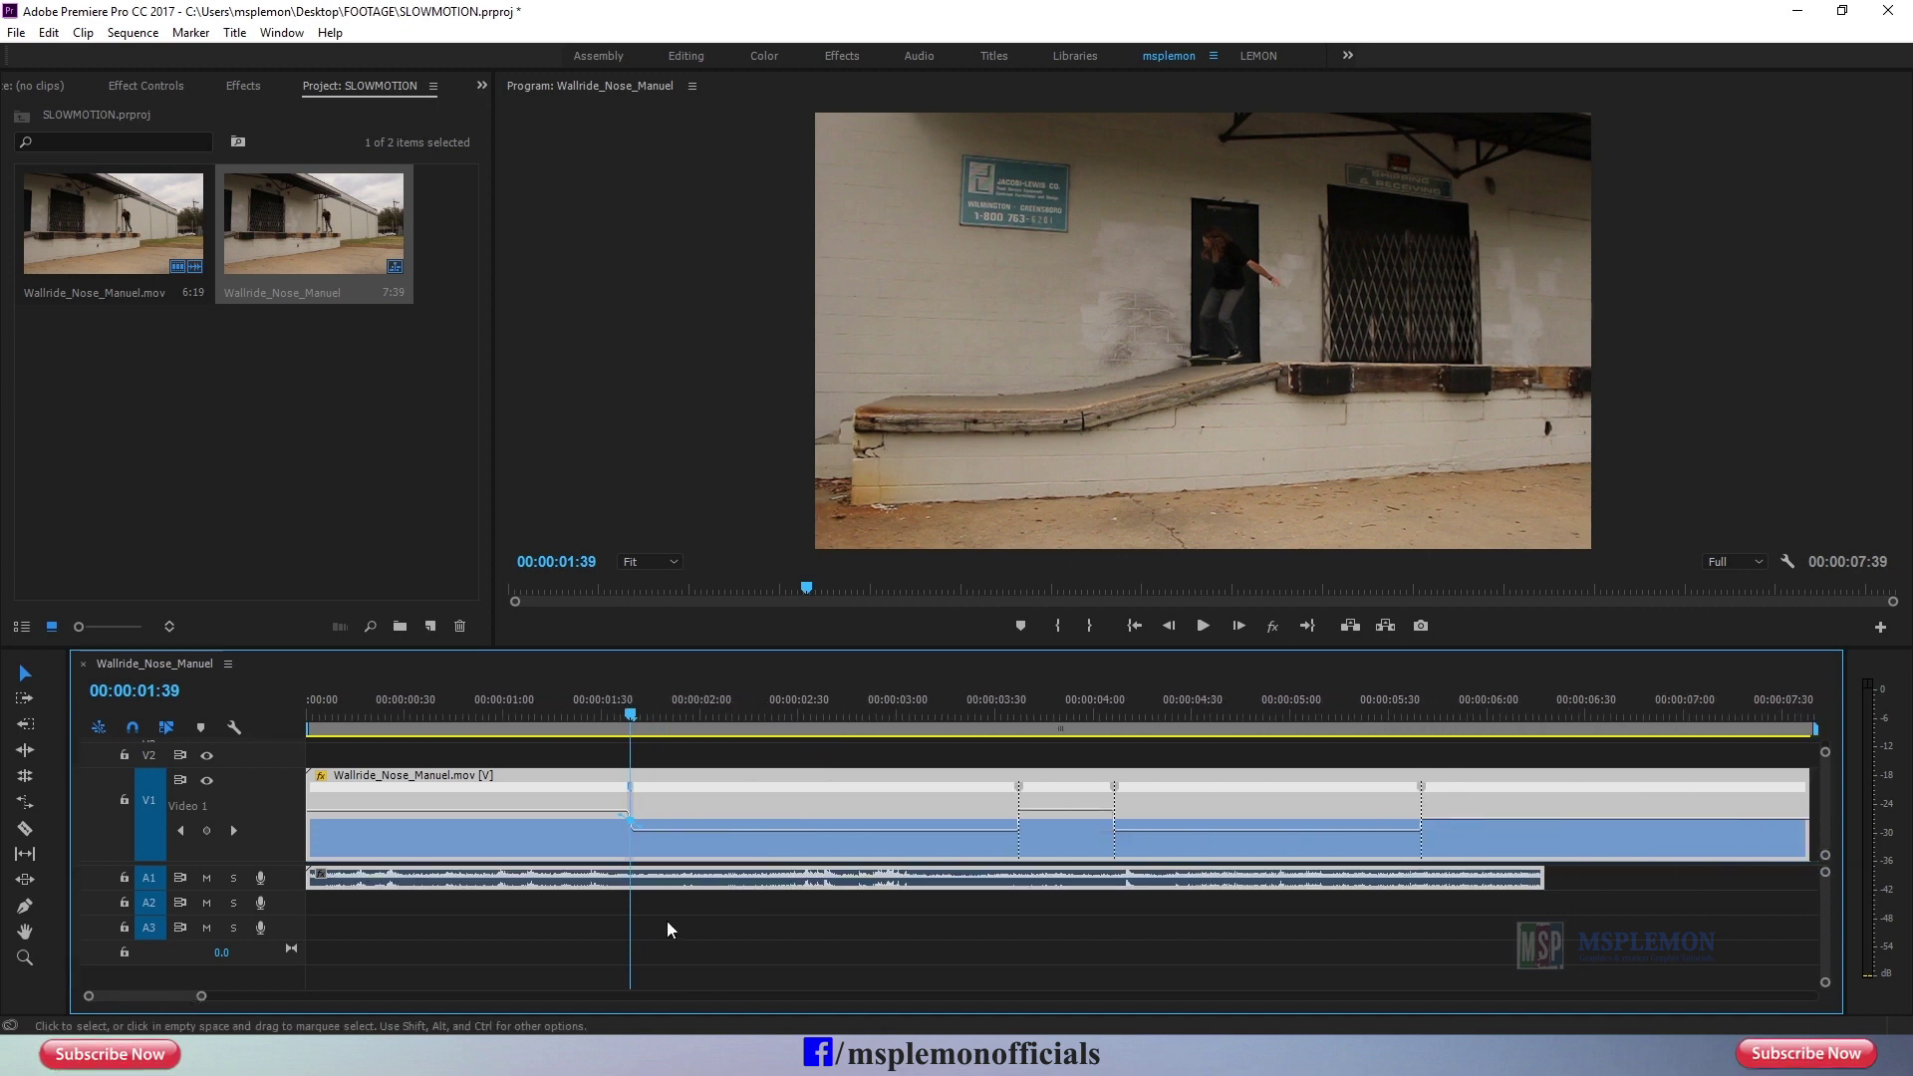
pyautogui.click(1016, 717)
pyautogui.press('=')
pyautogui.press('=')
pyautogui.press('=')
pyautogui.moveTo(1116, 787); pyautogui.dragTo(1144, 821)
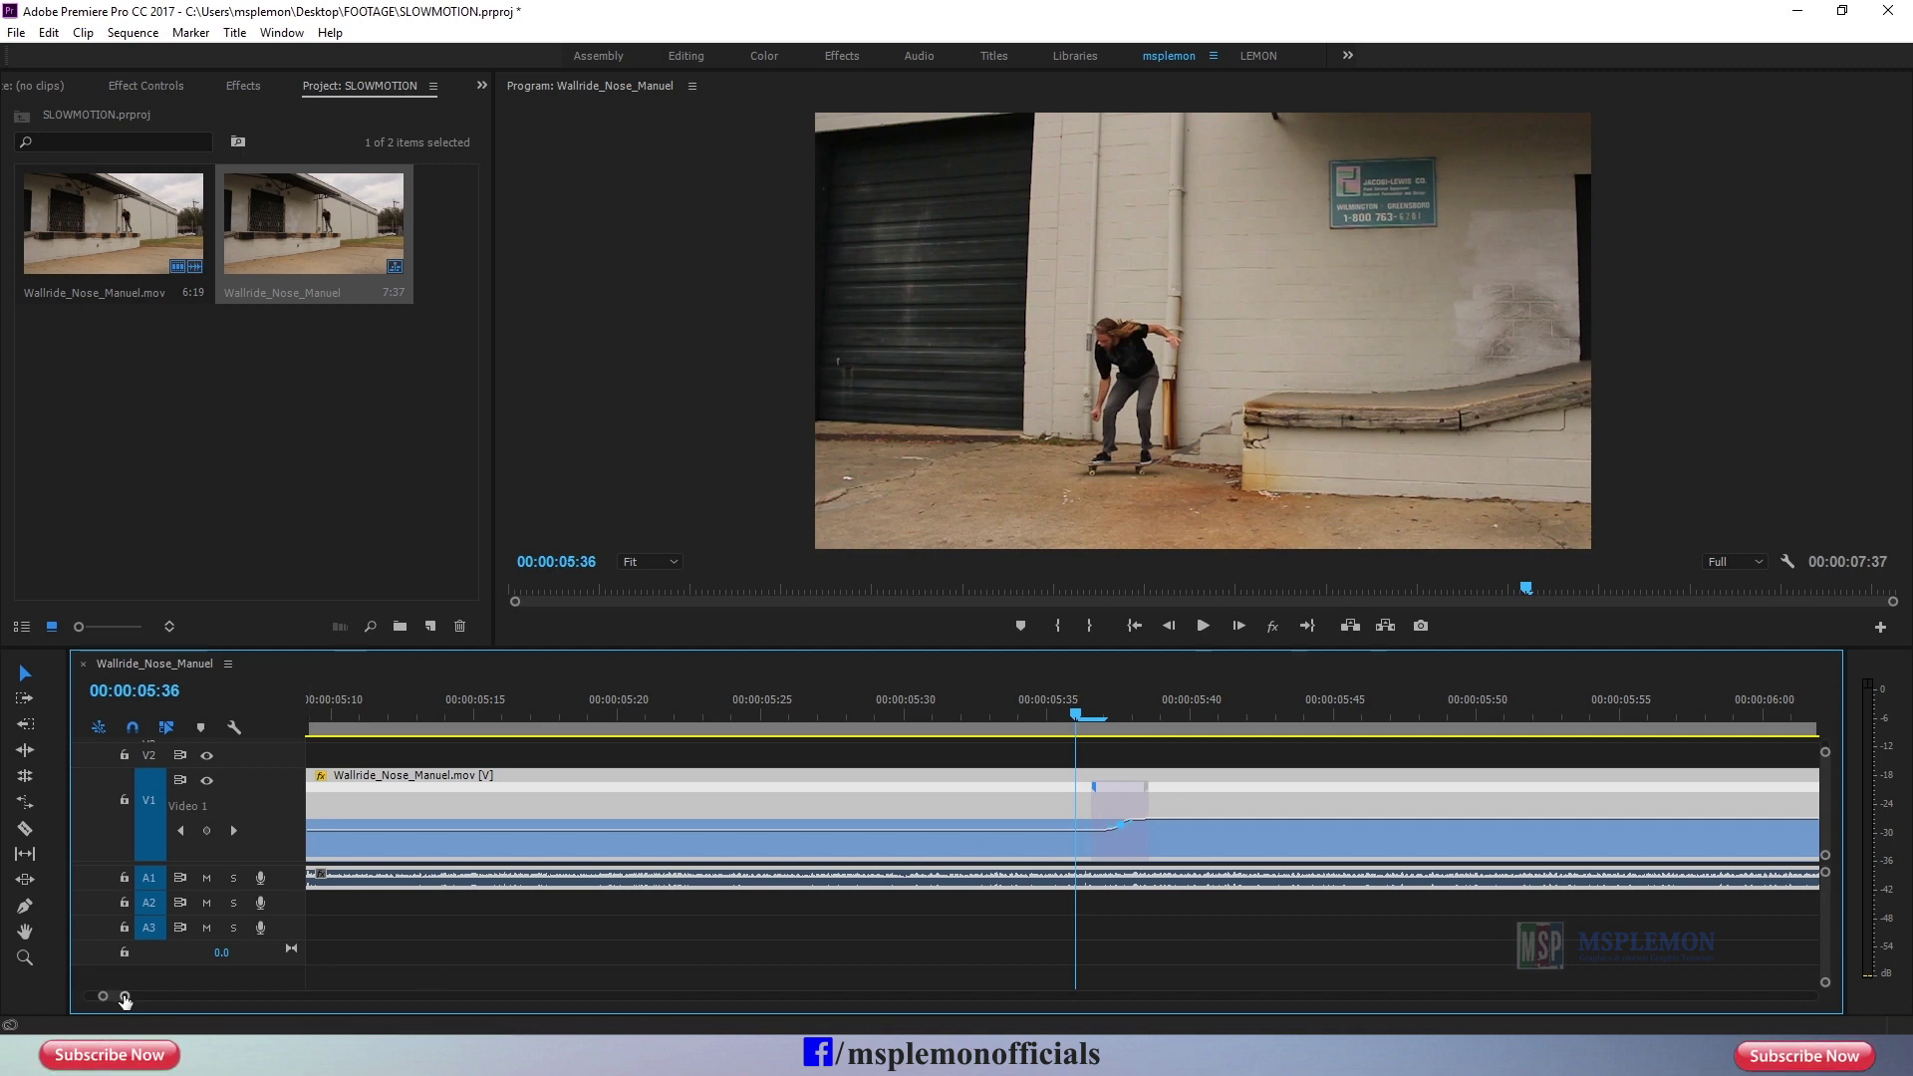
pyautogui.moveTo(124, 999); pyautogui.dragTo(168, 1006)
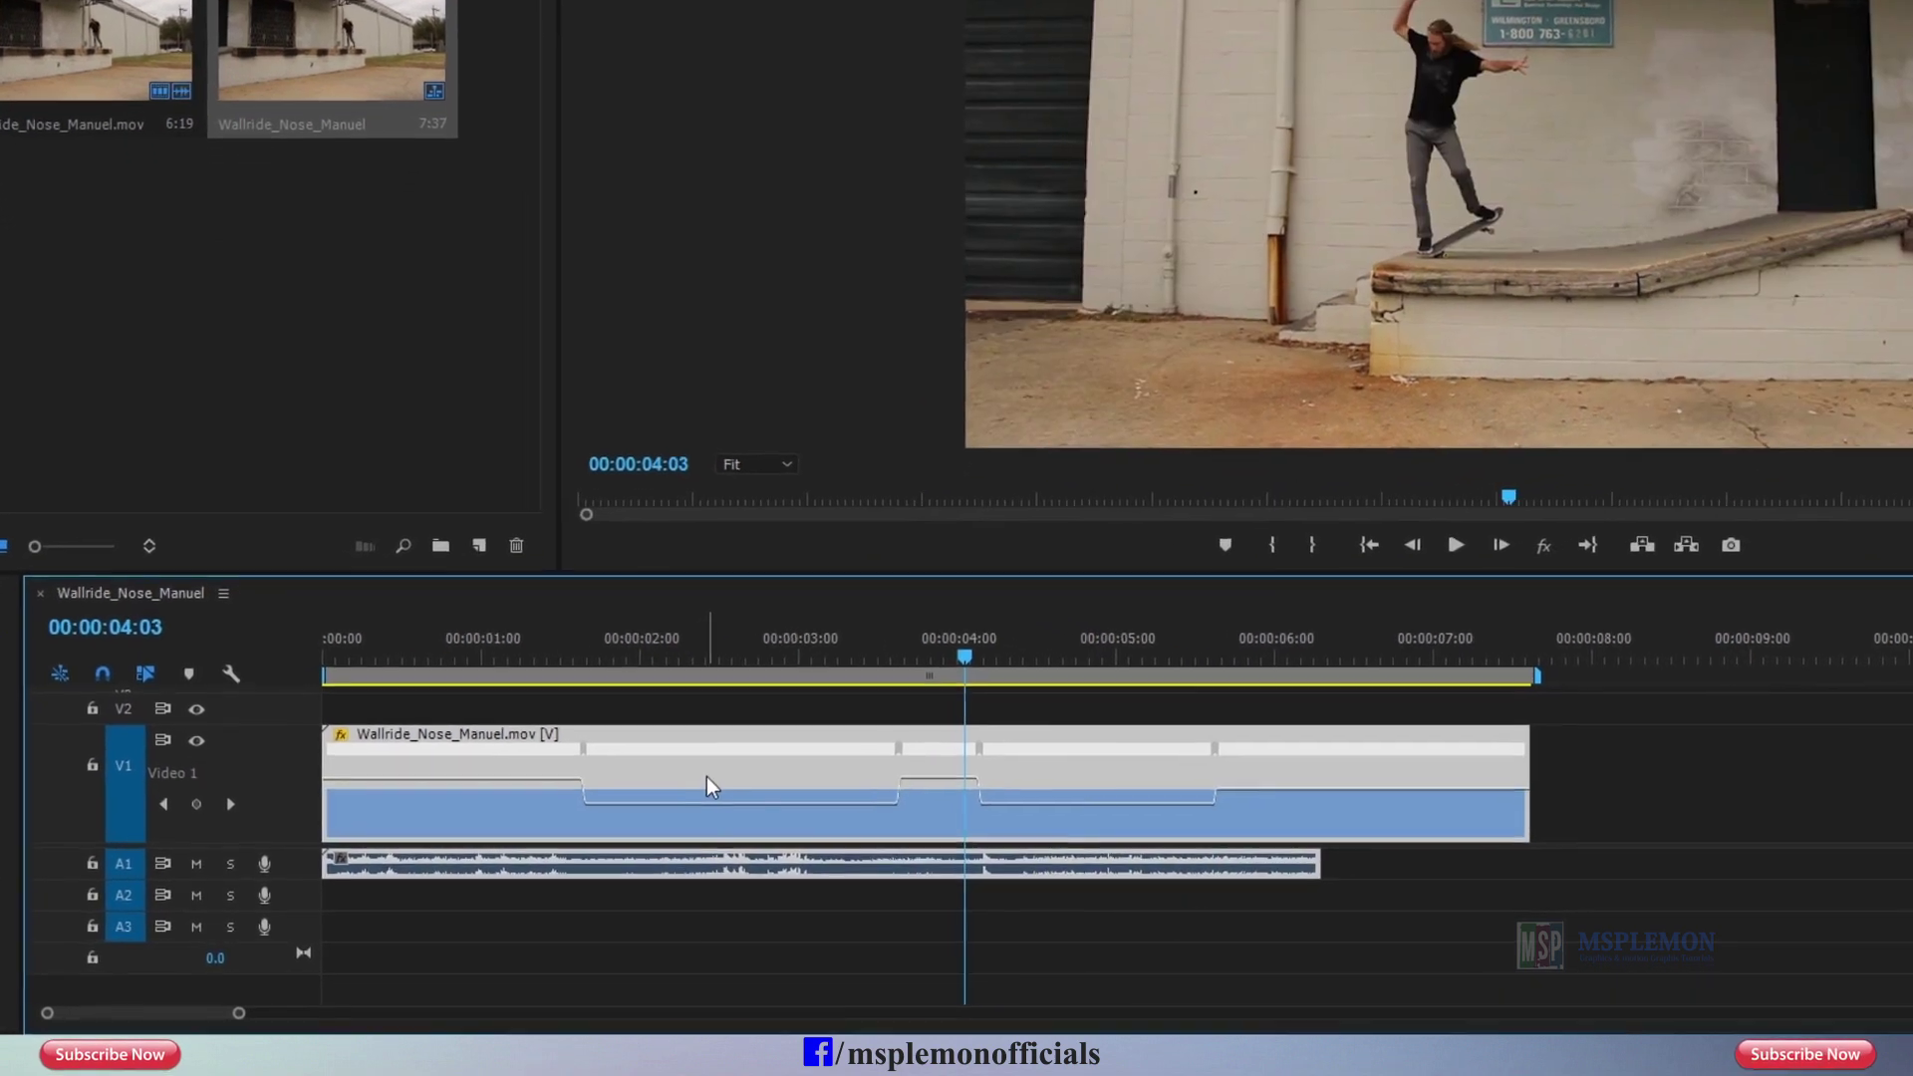
# Step: Set the V1 clip's time interpolation to Optical Flow
pyautogui.rightClick(709, 787)
pyautogui.moveTo(798, 713)
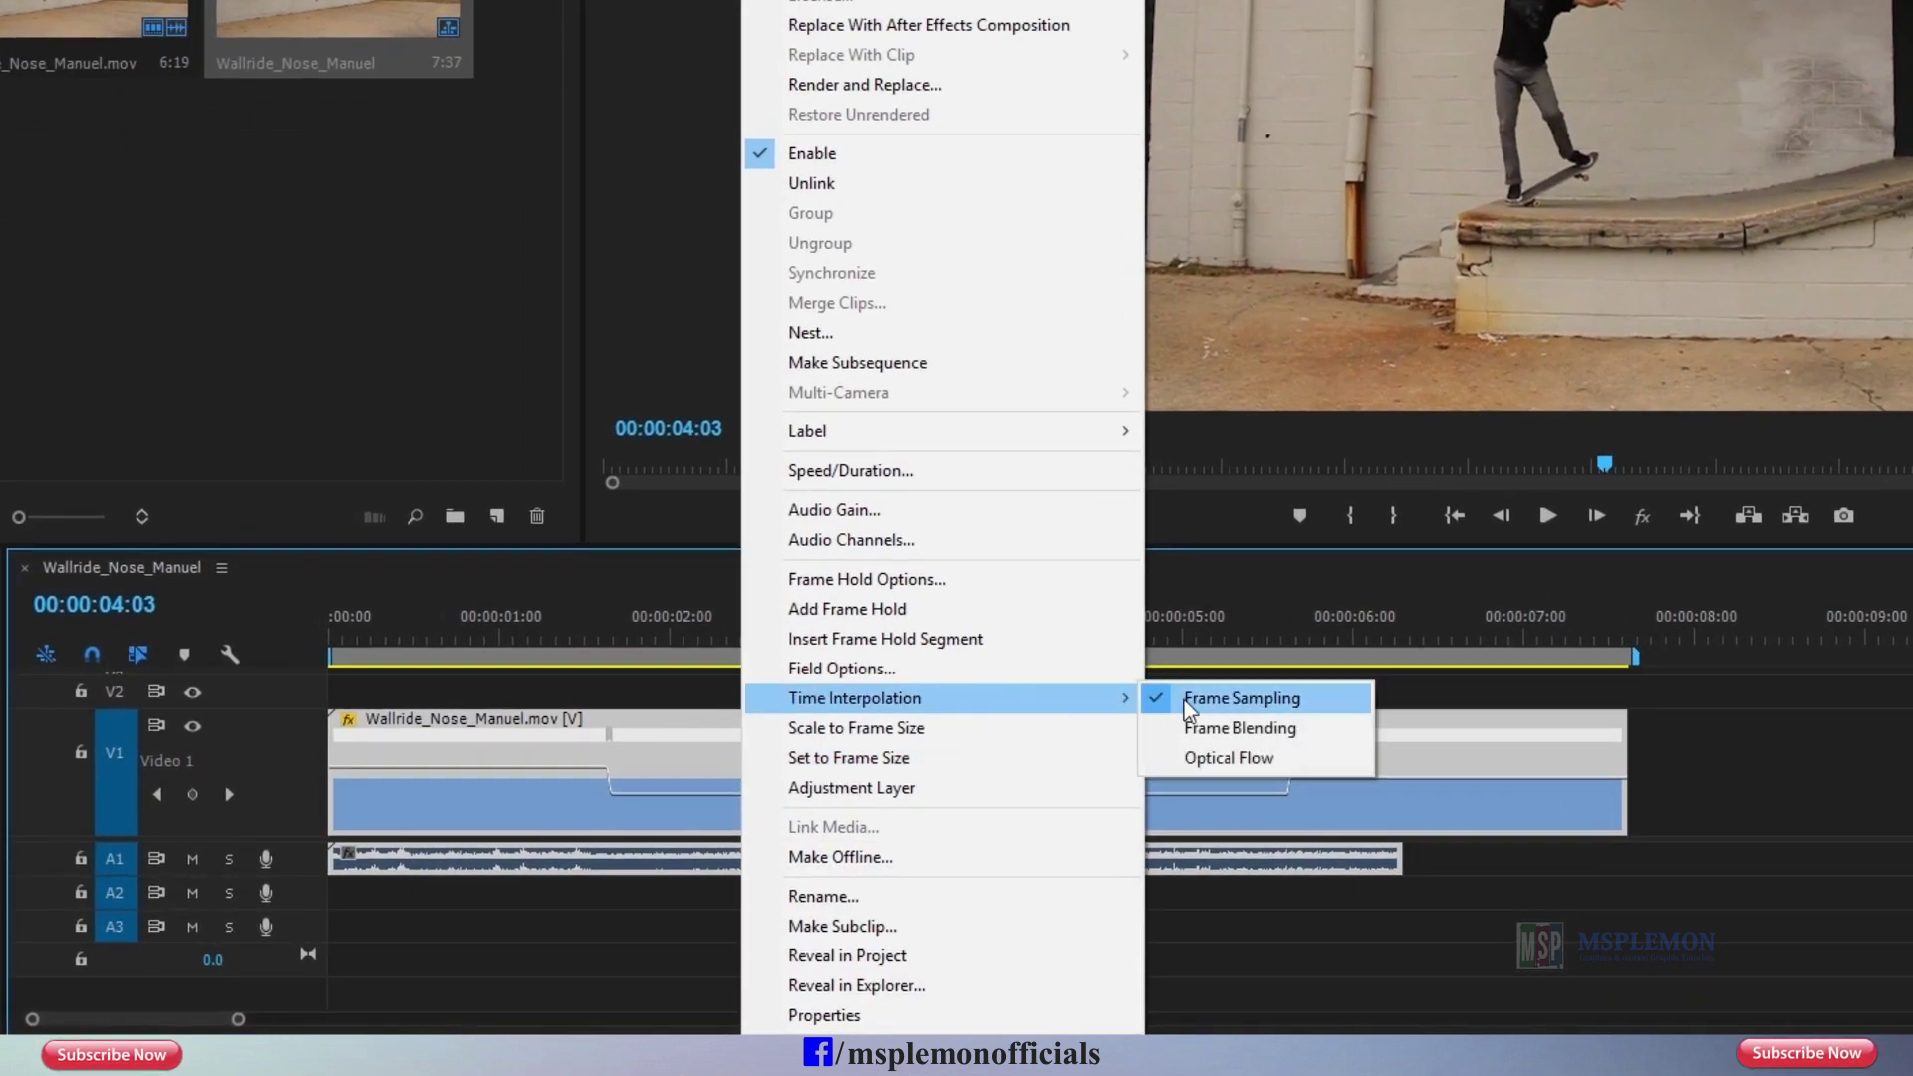
pyautogui.click(1232, 755)
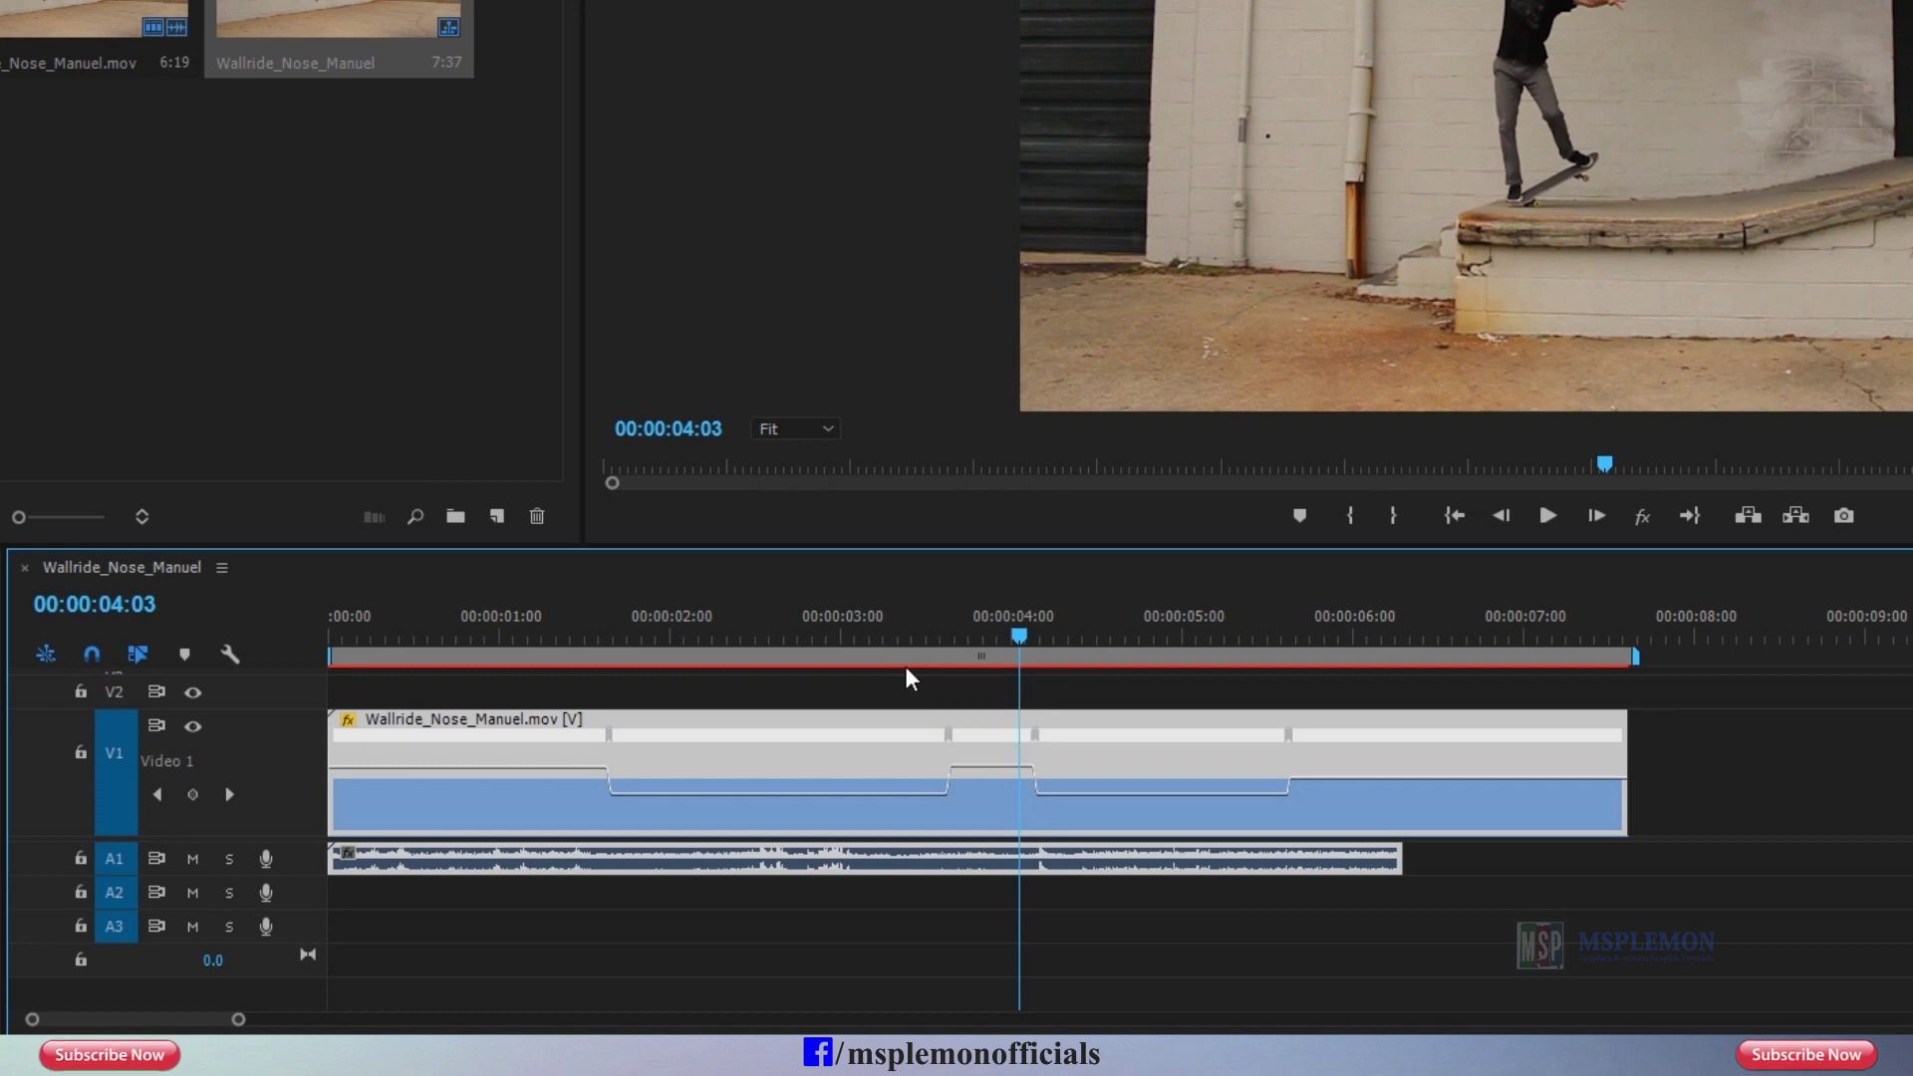
# Step: Move the playhead to 00:00:01:32 and render the effects in the work area
pyautogui.moveTo(818, 685); pyautogui.dragTo(558, 687)
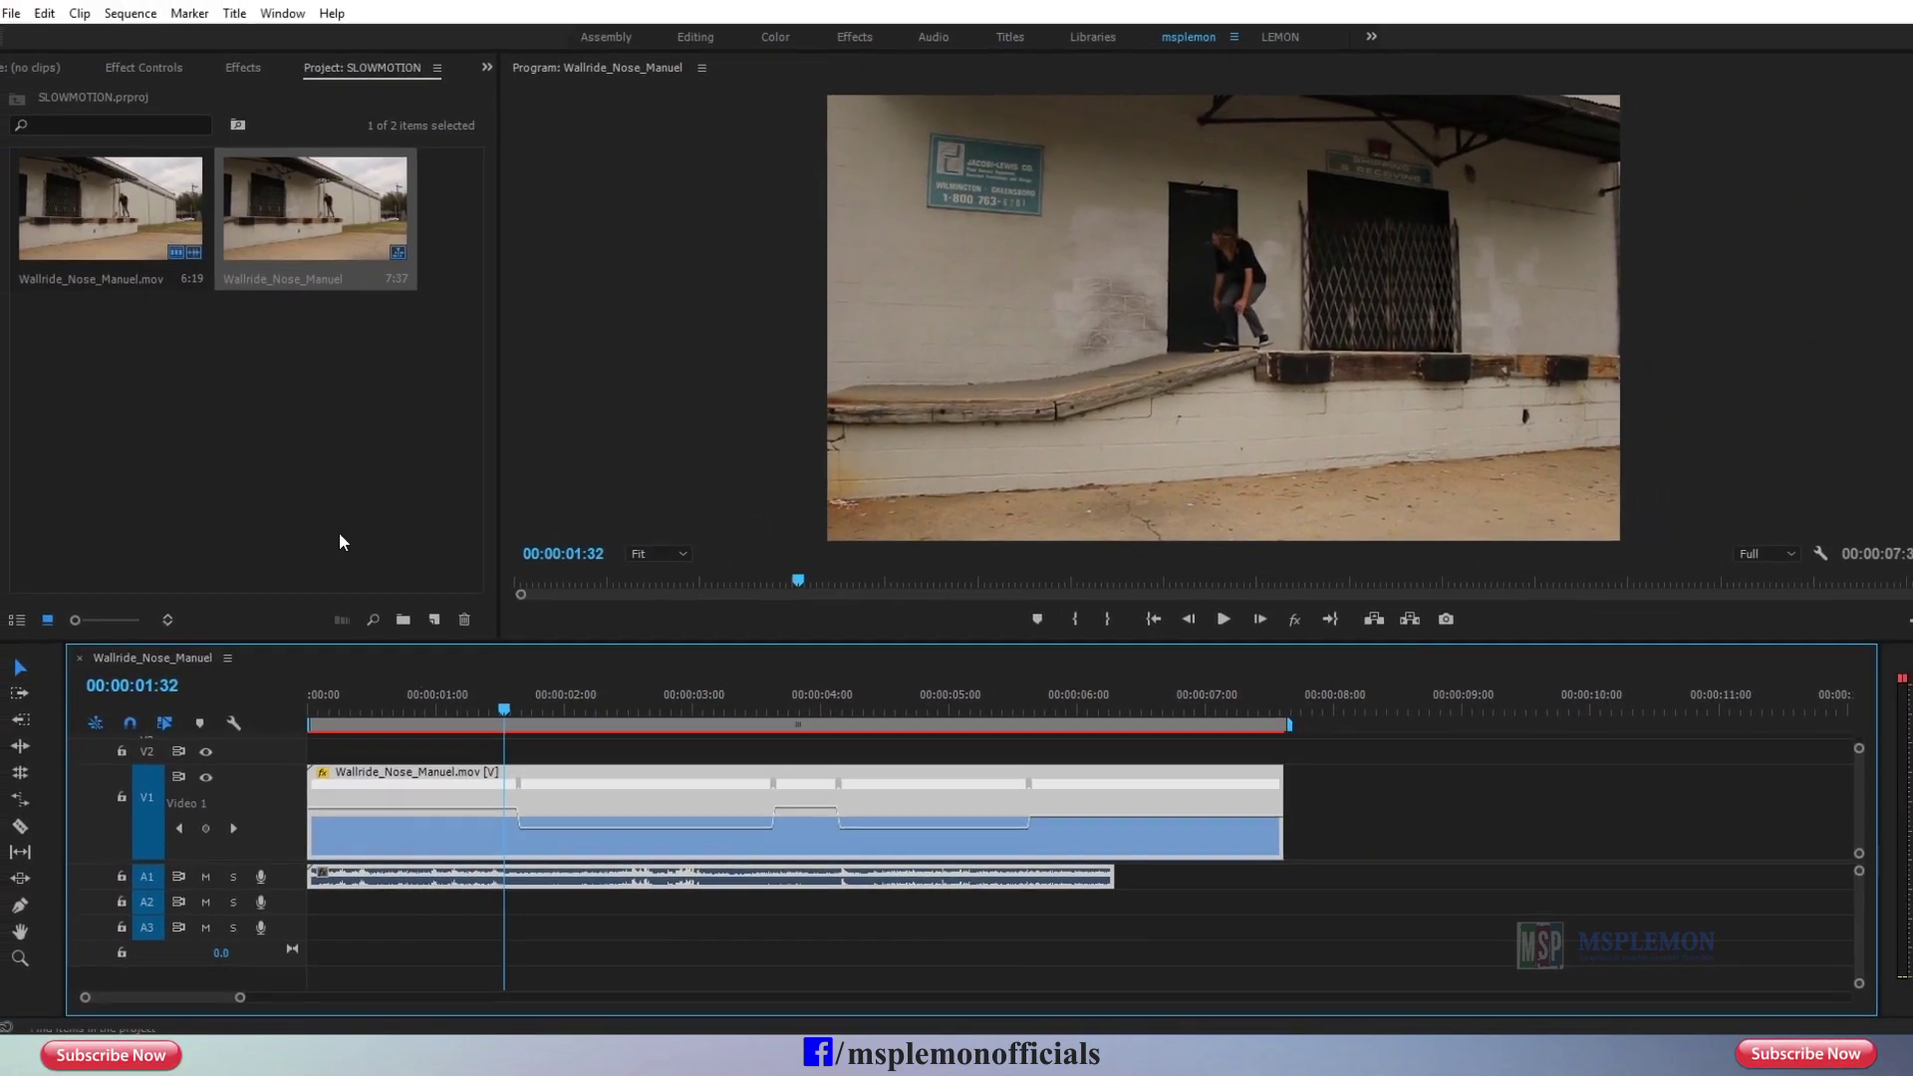
pyautogui.click(131, 13)
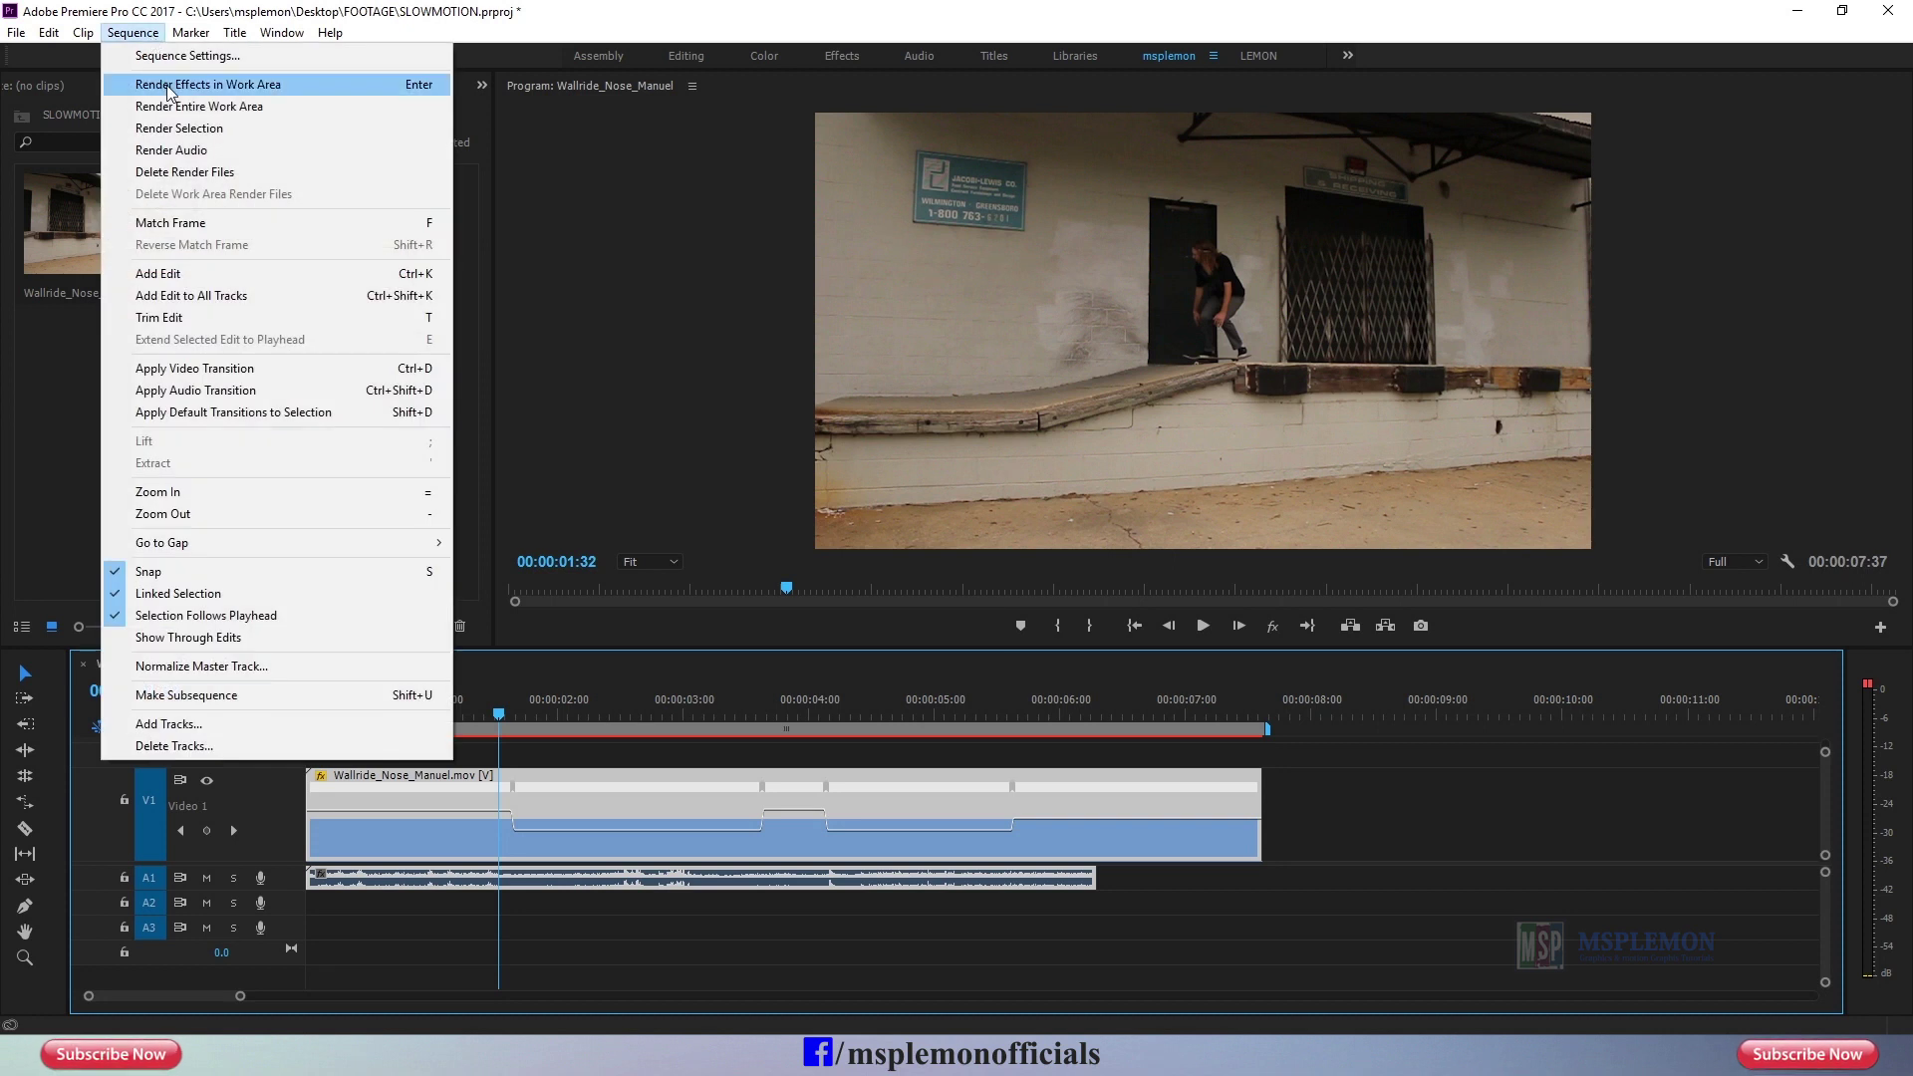
pyautogui.click(173, 87)
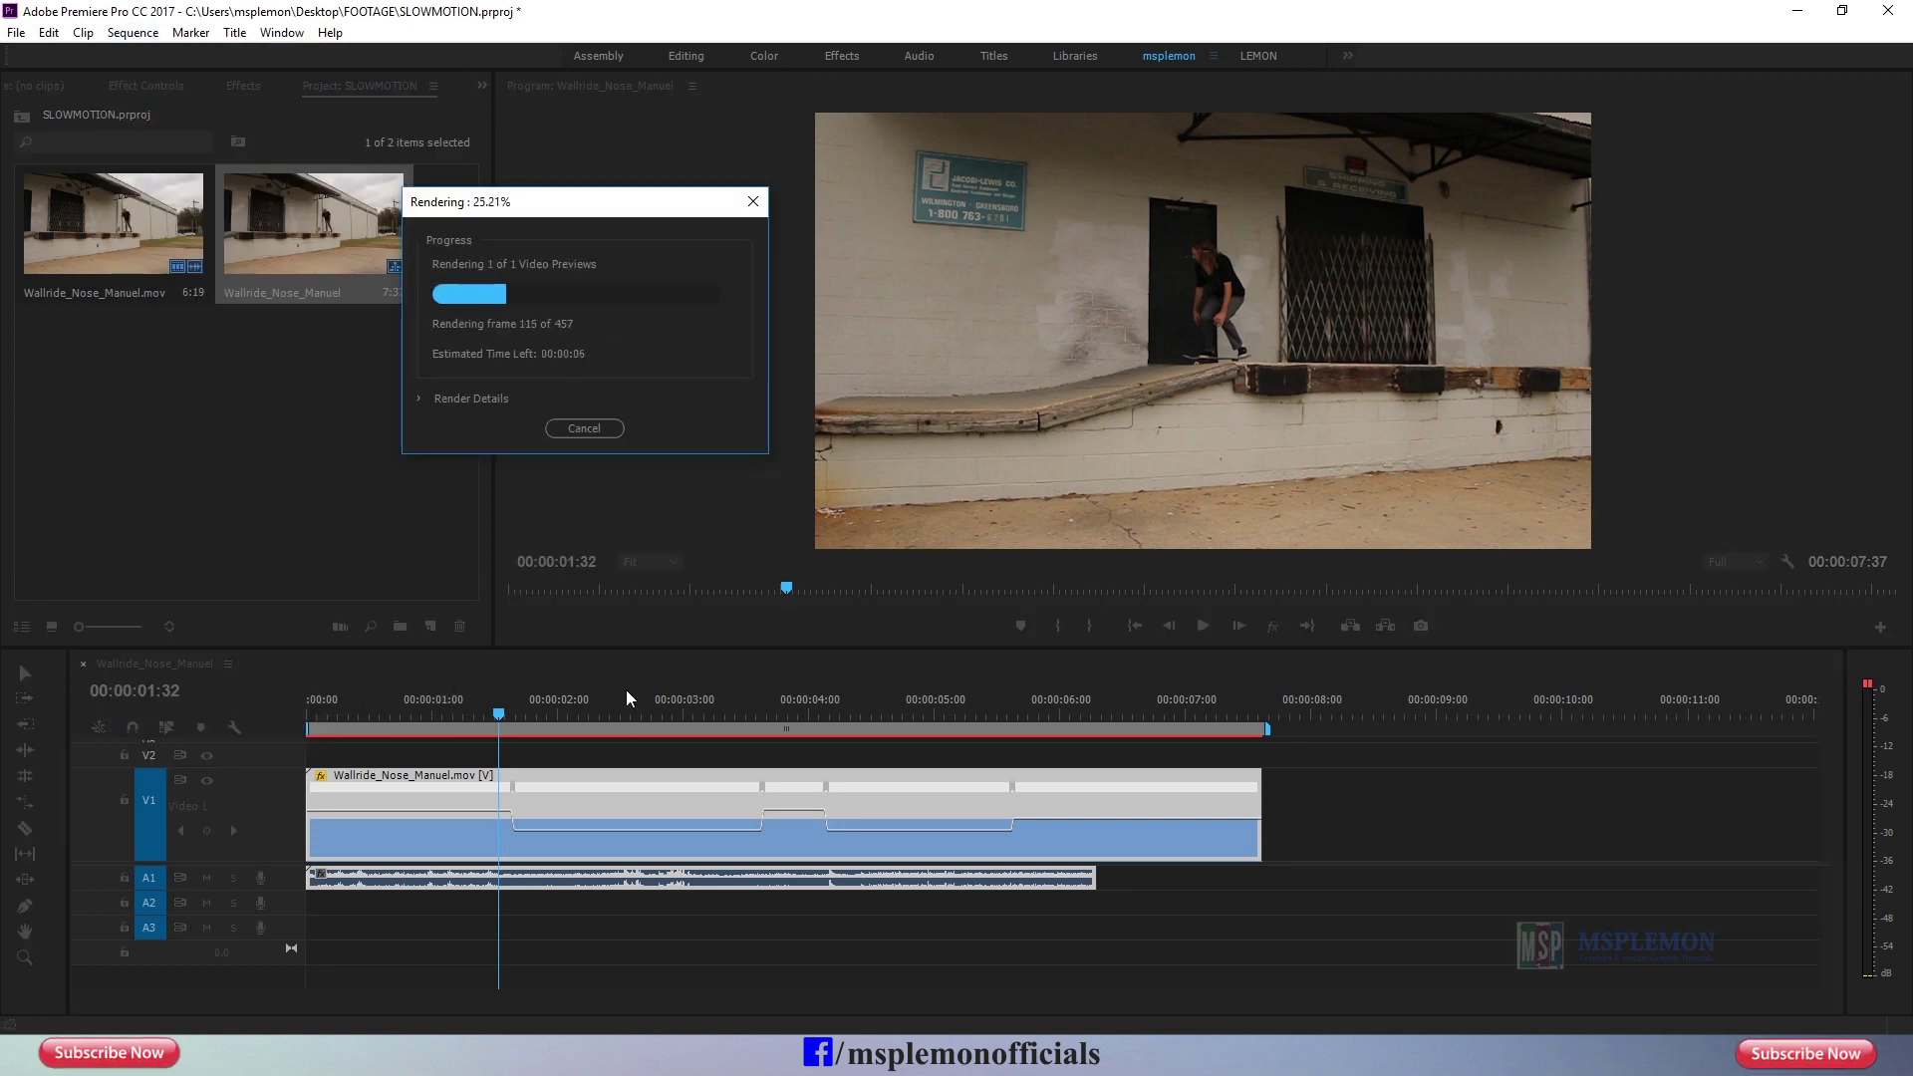